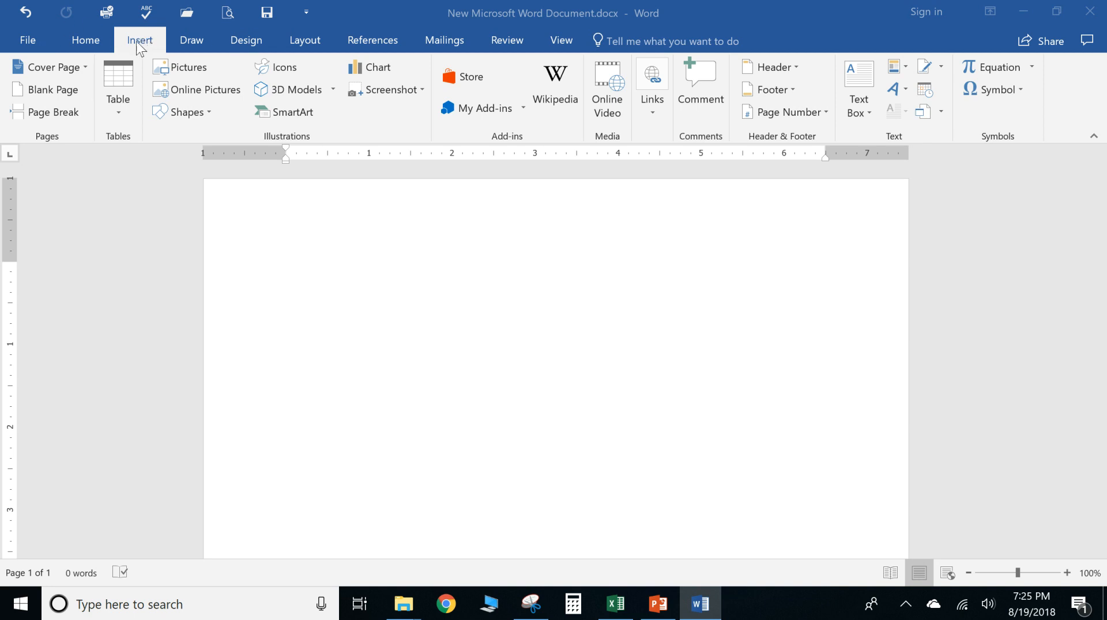
# Look through the Shapes gallery, the SmartArt graphic choices and the Screenshot options in the Word document without inserting anything
pyautogui.click(208, 111)
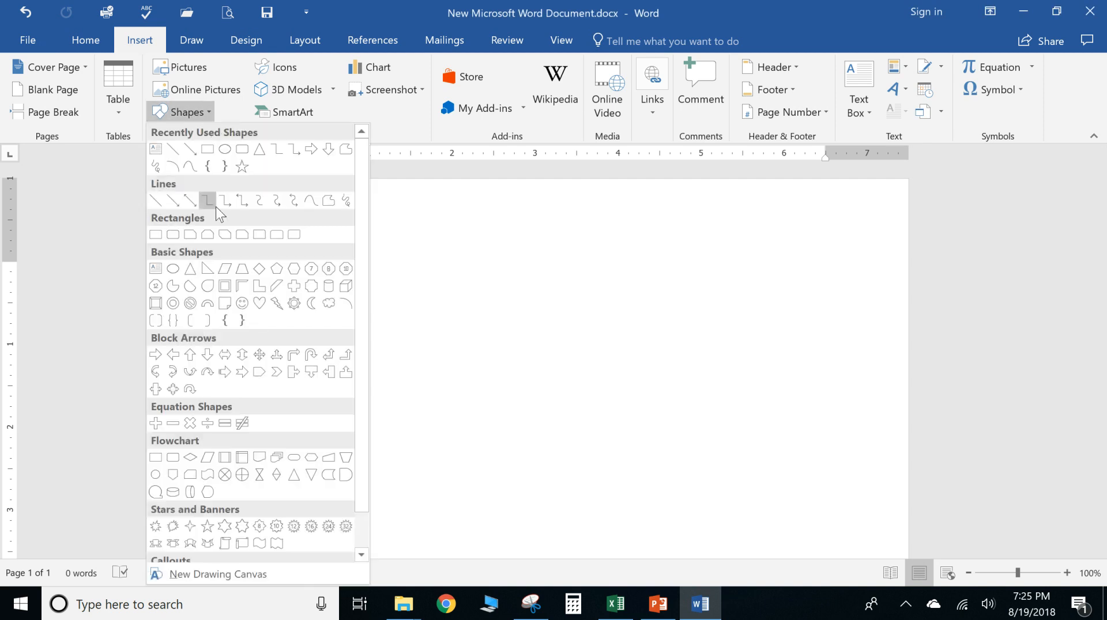
pyautogui.click(314, 113)
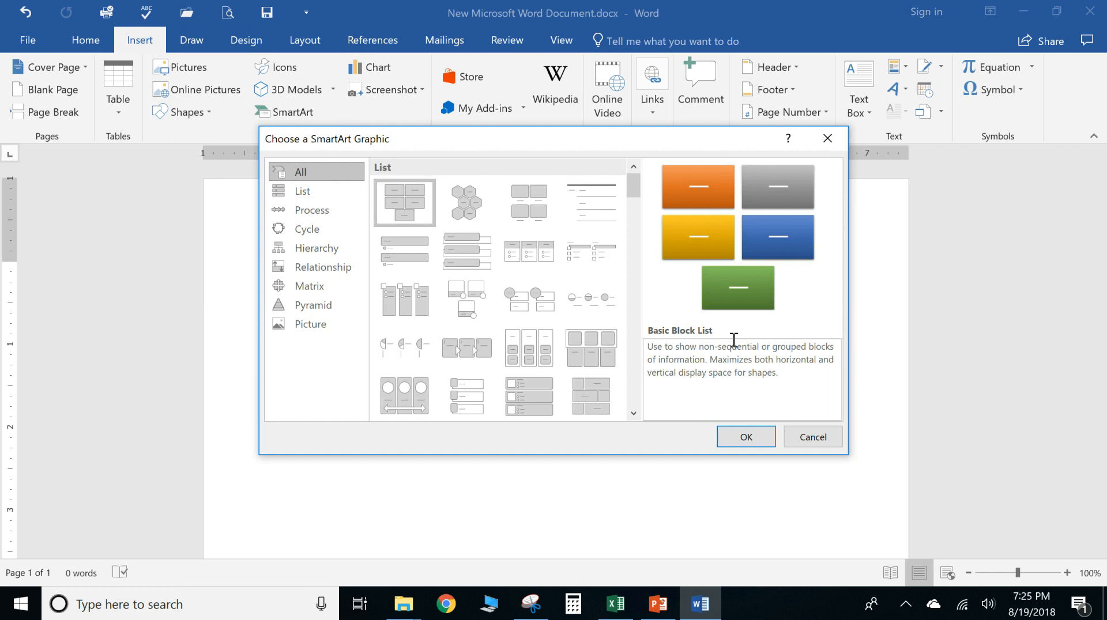
pyautogui.click(807, 437)
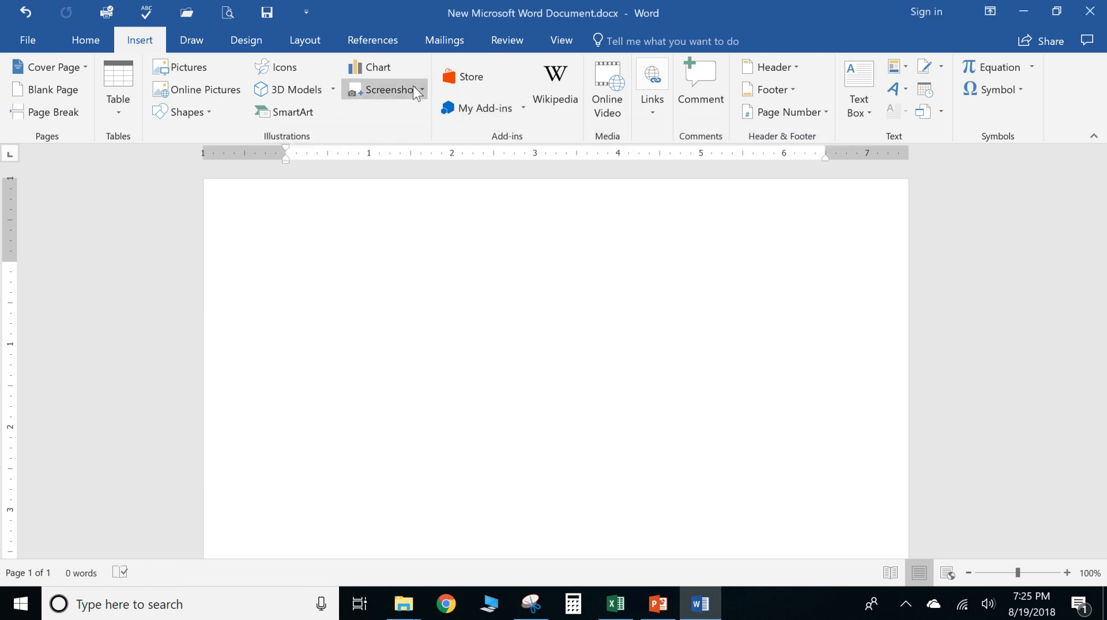
pyautogui.click(424, 91)
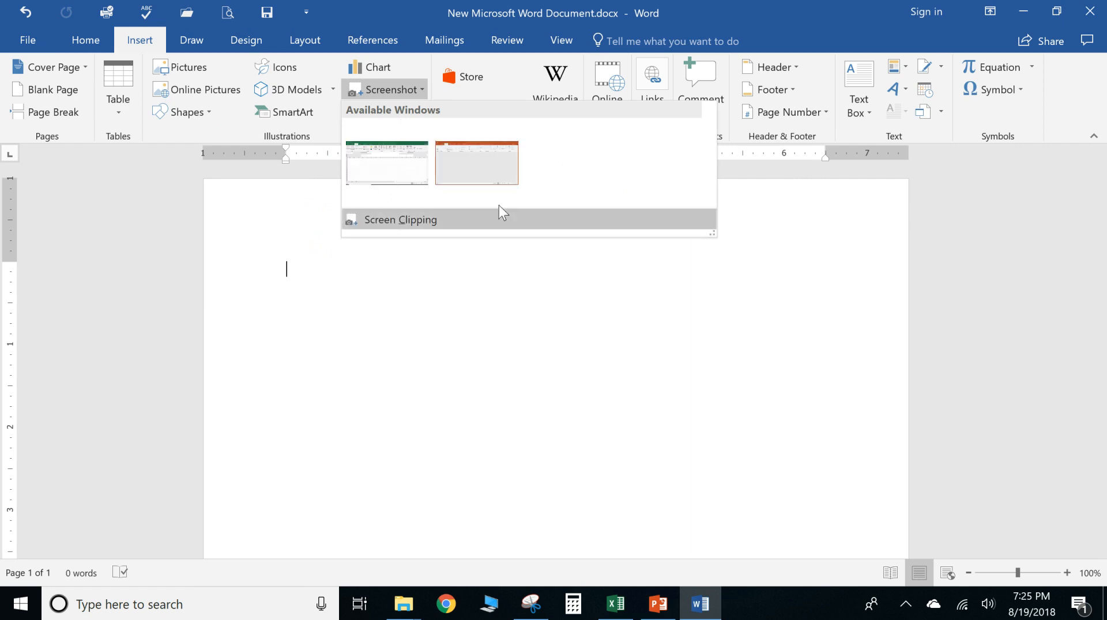
pyautogui.click(360, 277)
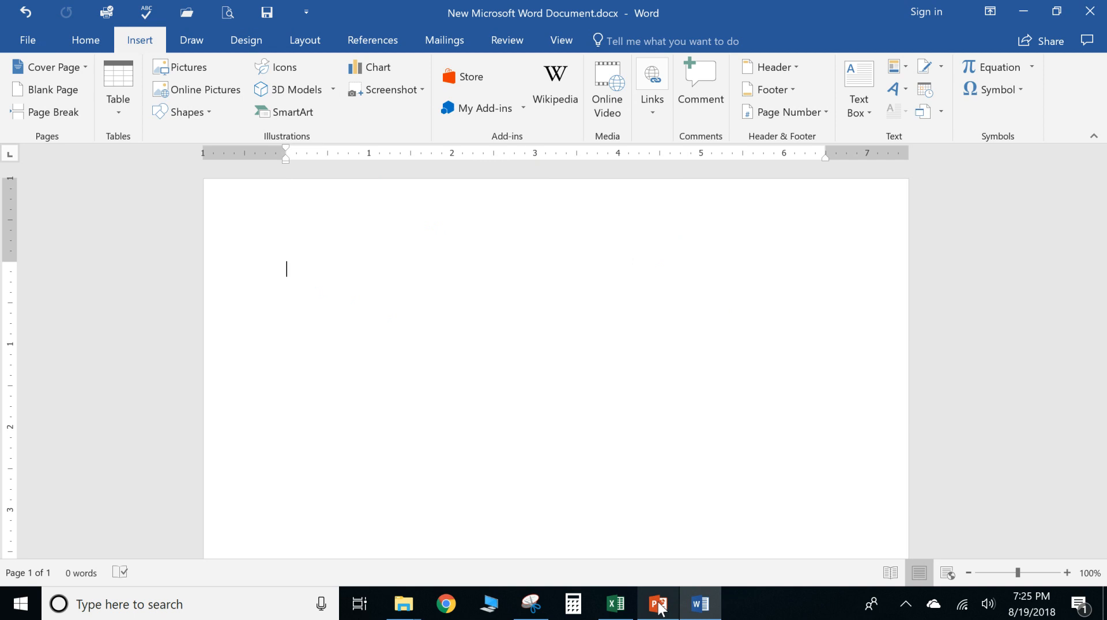
# Switch to the PowerPoint presentation and add a first slide with the blank layout
pyautogui.click(660, 608)
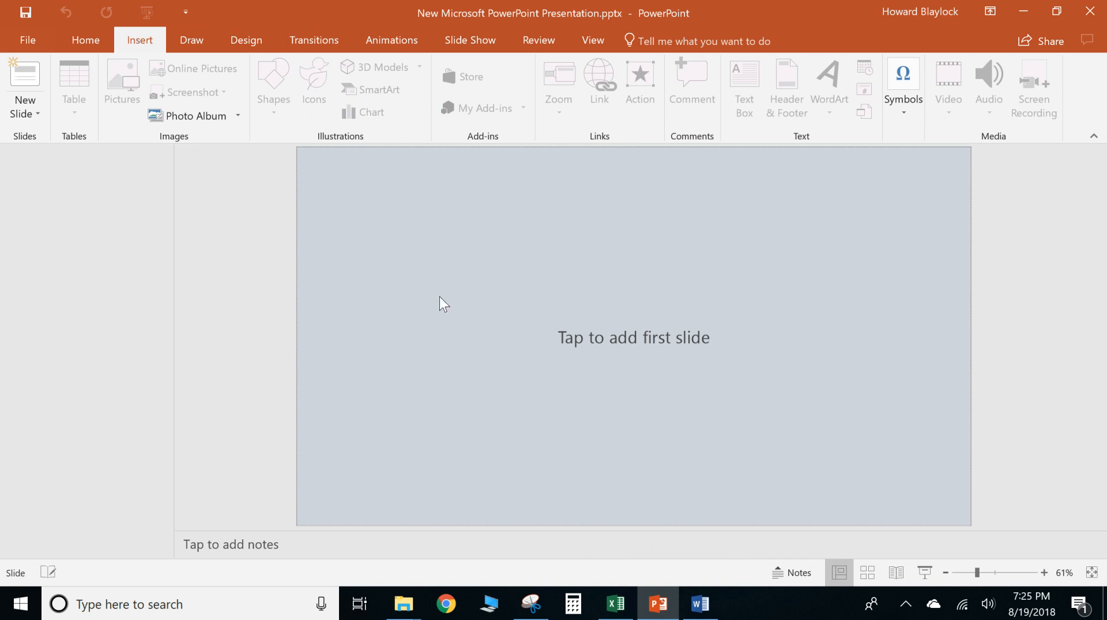
pyautogui.click(33, 118)
pyautogui.click(60, 341)
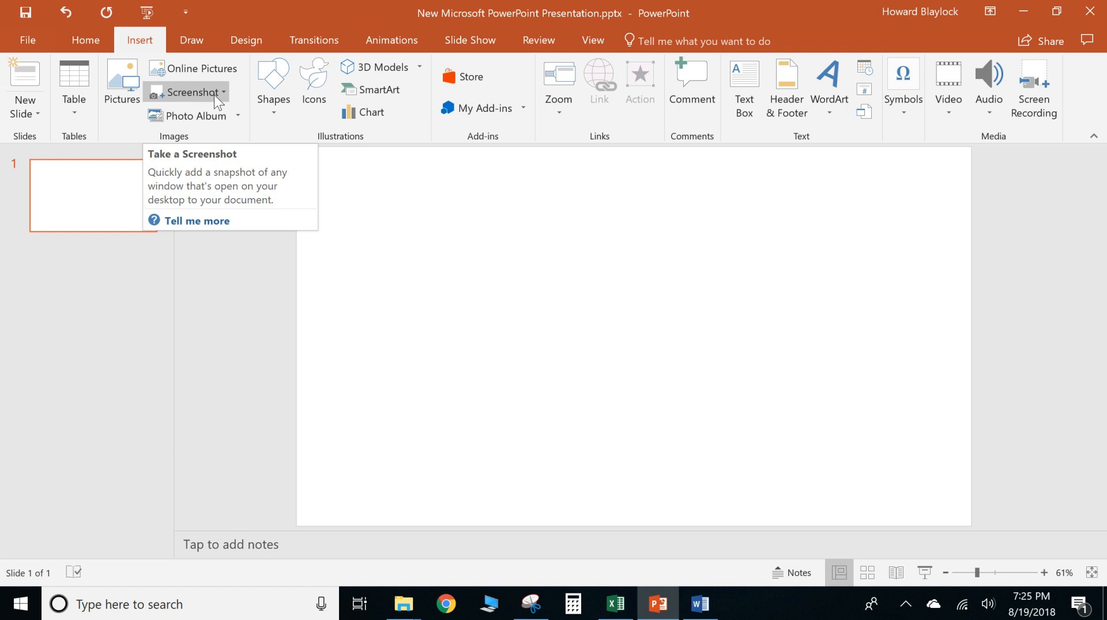
# Look through the Shapes gallery and the SmartArt graphic choices in the presentation without inserting anything
pyautogui.click(276, 110)
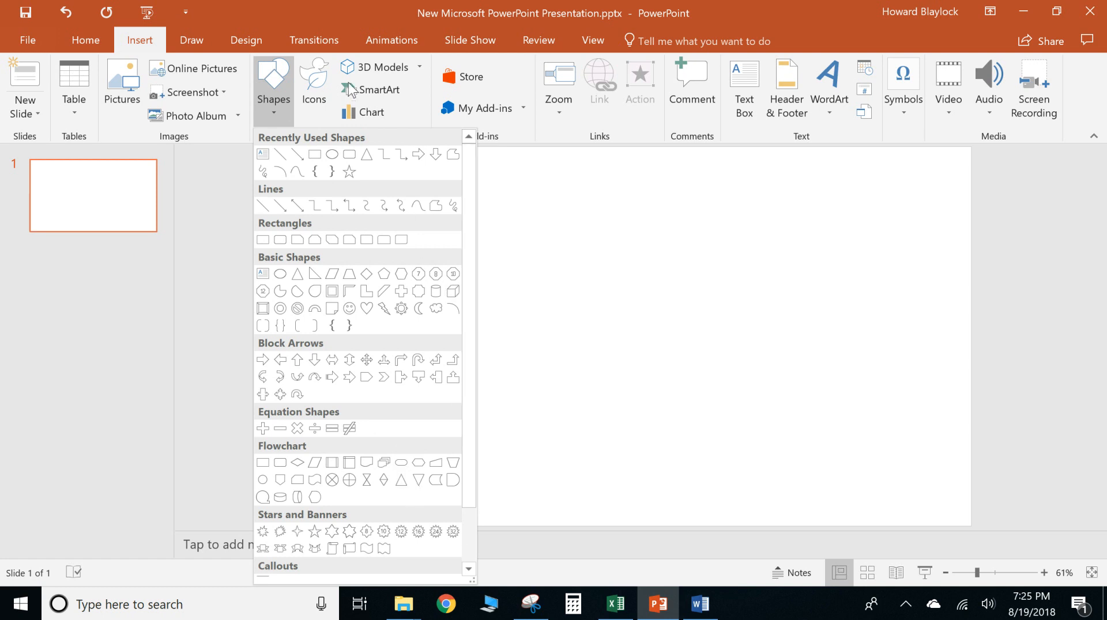
pyautogui.click(388, 92)
pyautogui.click(389, 94)
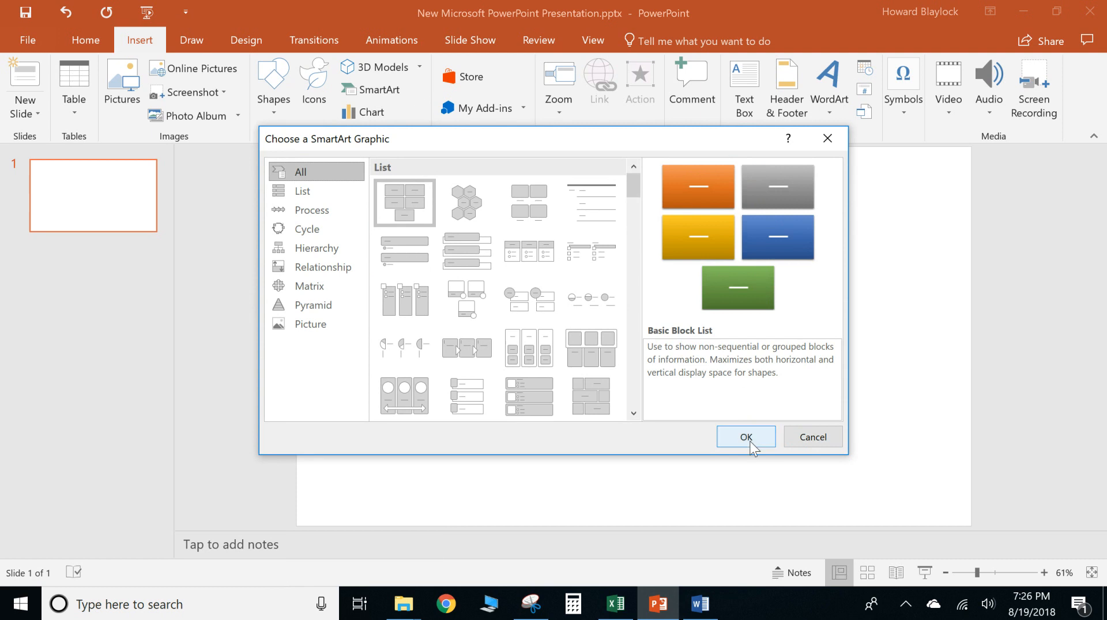
pyautogui.click(808, 443)
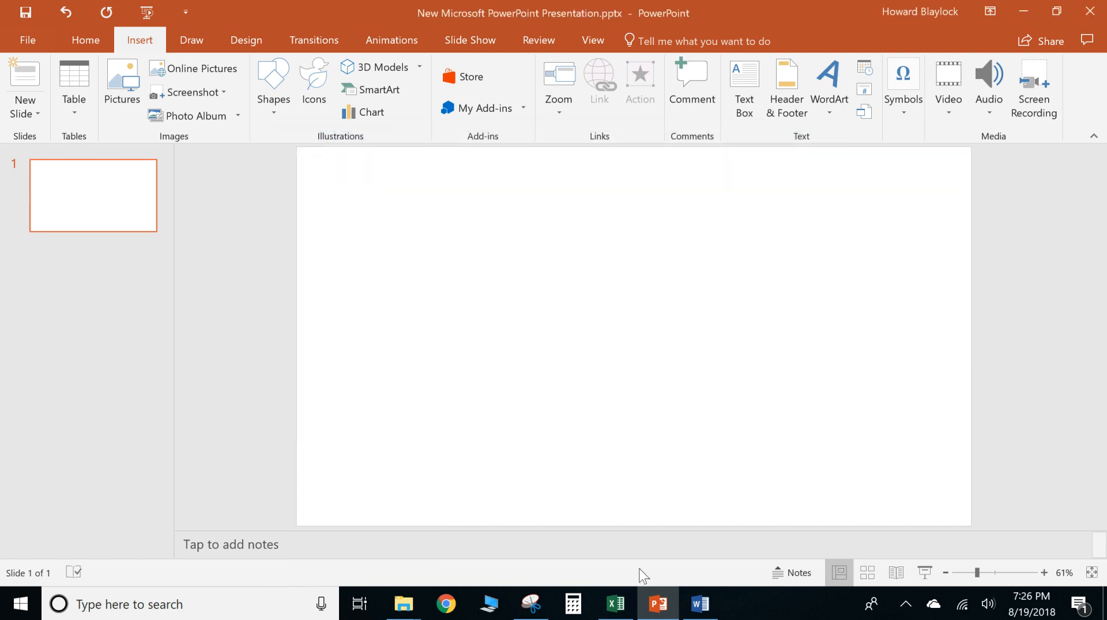
# Switch to the Excel worksheet and examine its Illustrations commands, including the Screenshot options, without inserting anything
pyautogui.click(615, 603)
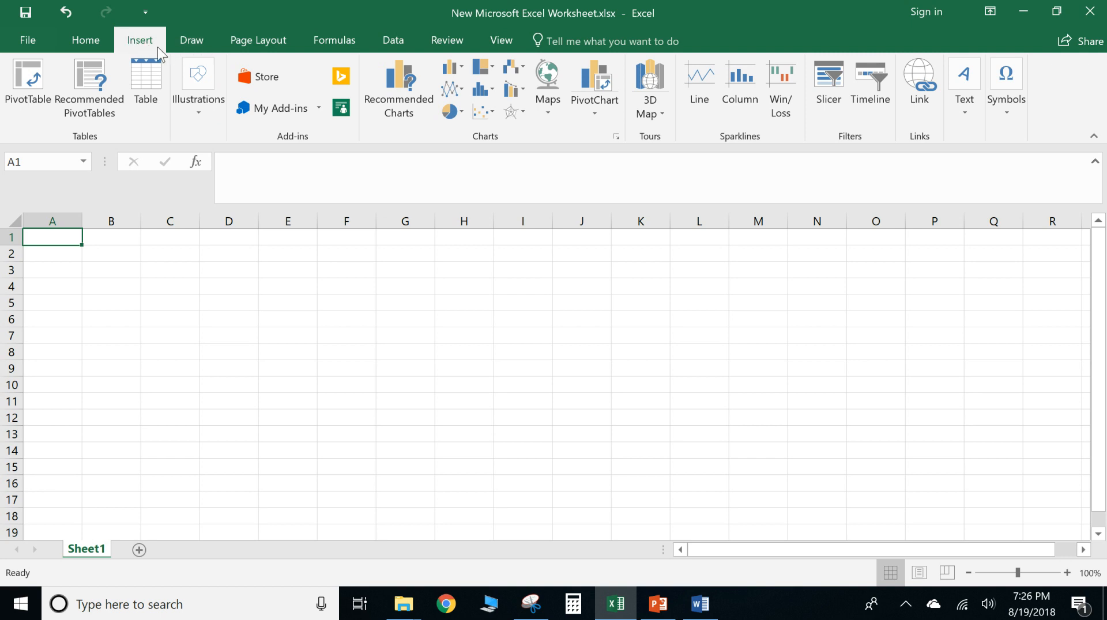
pyautogui.click(200, 112)
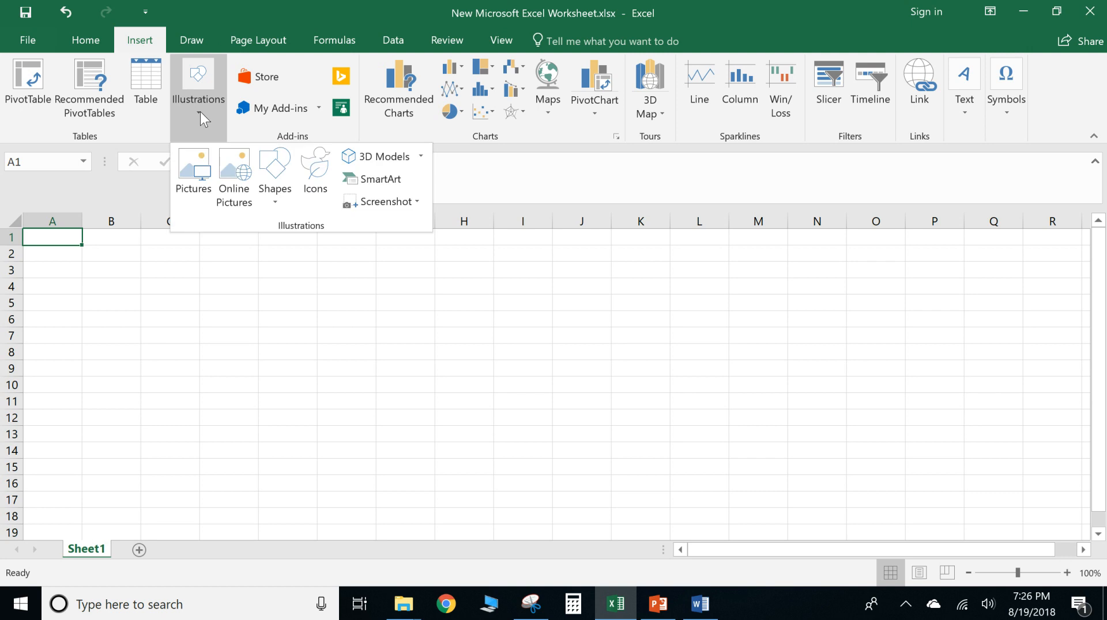
pyautogui.click(415, 202)
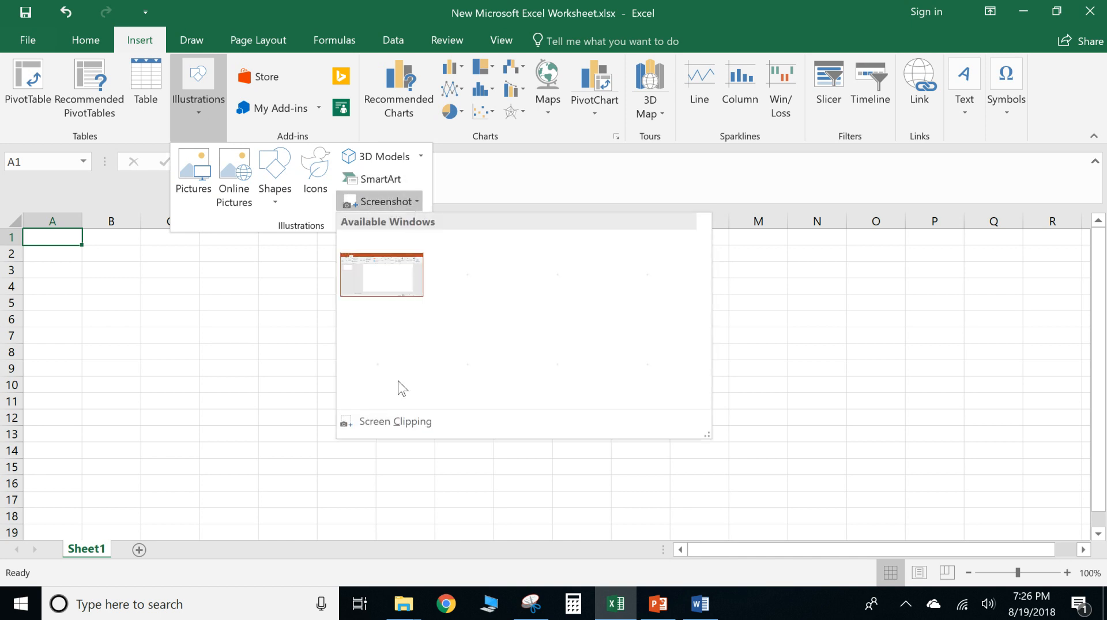
pyautogui.click(282, 231)
pyautogui.click(319, 337)
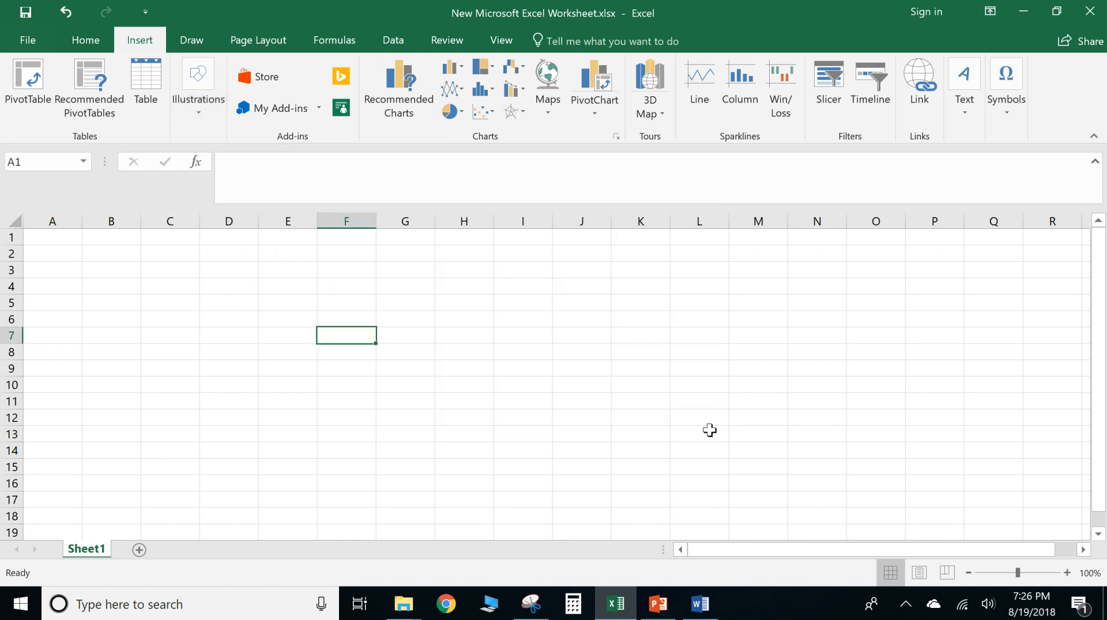
# Switch to the Word document and draw an isosceles triangle about 2.82" wide and 3.28" high near the page's upper-left corner
pyautogui.click(700, 604)
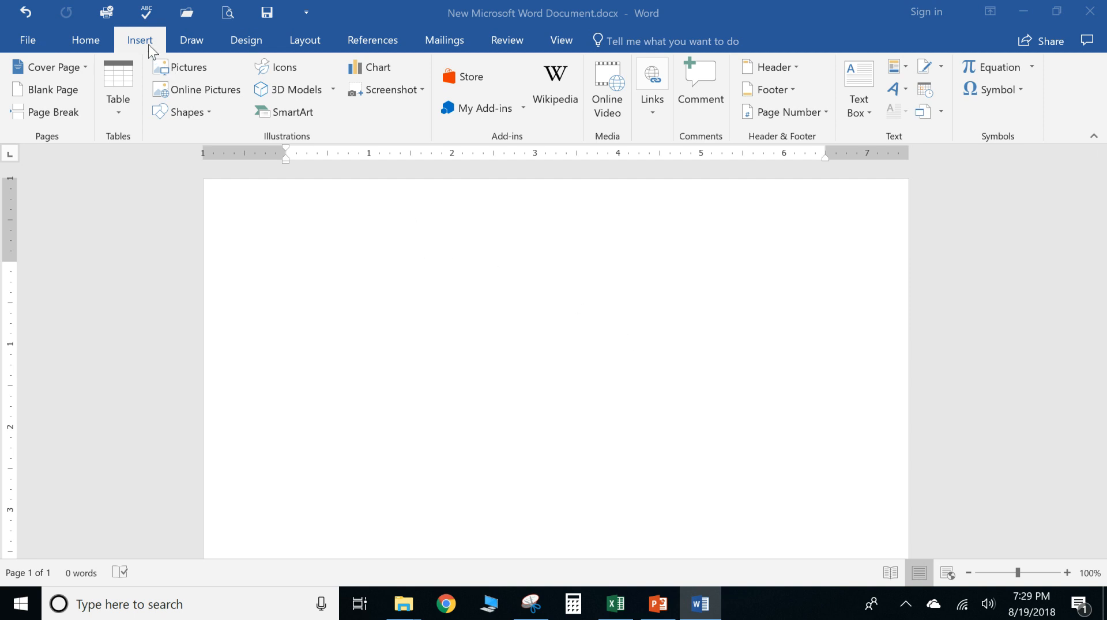
pyautogui.click(211, 113)
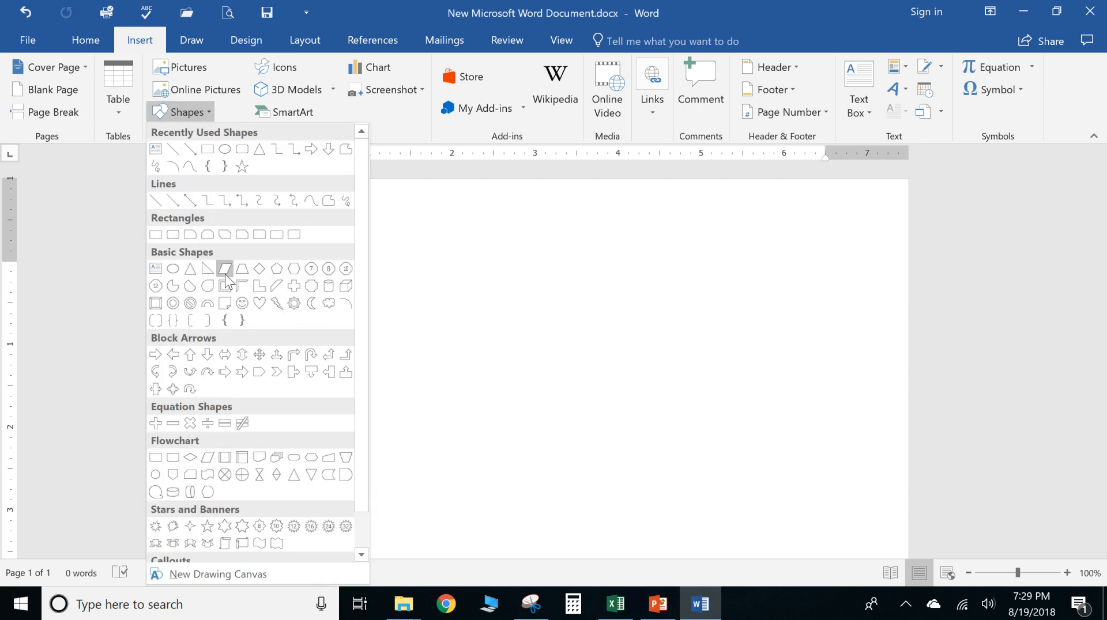
pyautogui.click(190, 270)
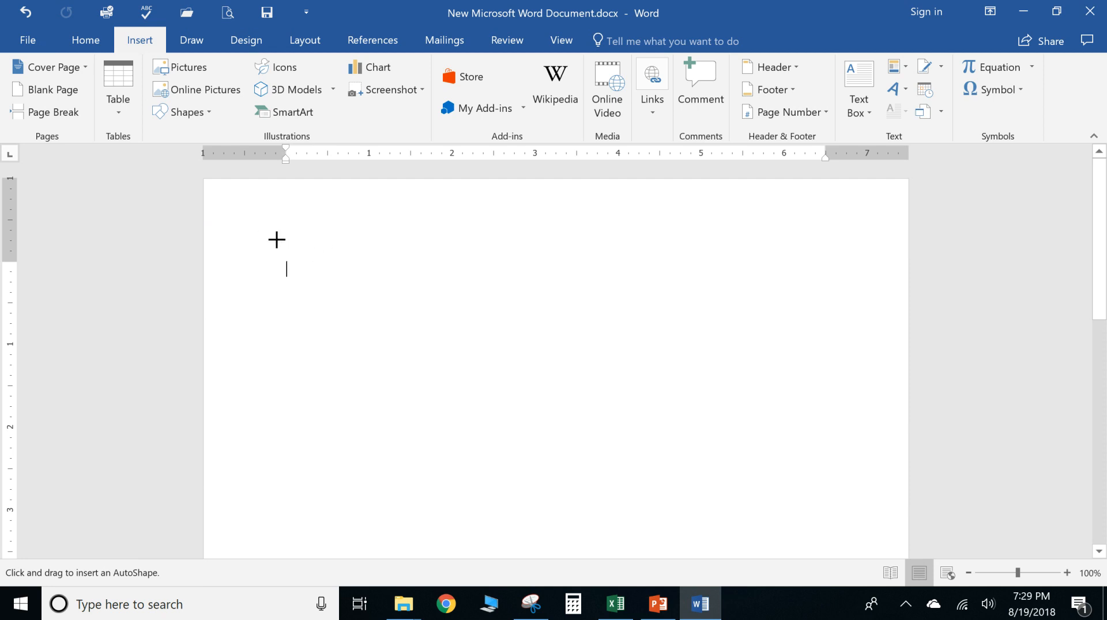
pyautogui.moveTo(277, 240)
pyautogui.mouseDown()
pyautogui.moveTo(286, 259)
pyautogui.moveTo(413, 338)
pyautogui.moveTo(442, 417)
pyautogui.moveTo(510, 511)
pyautogui.mouseUp()
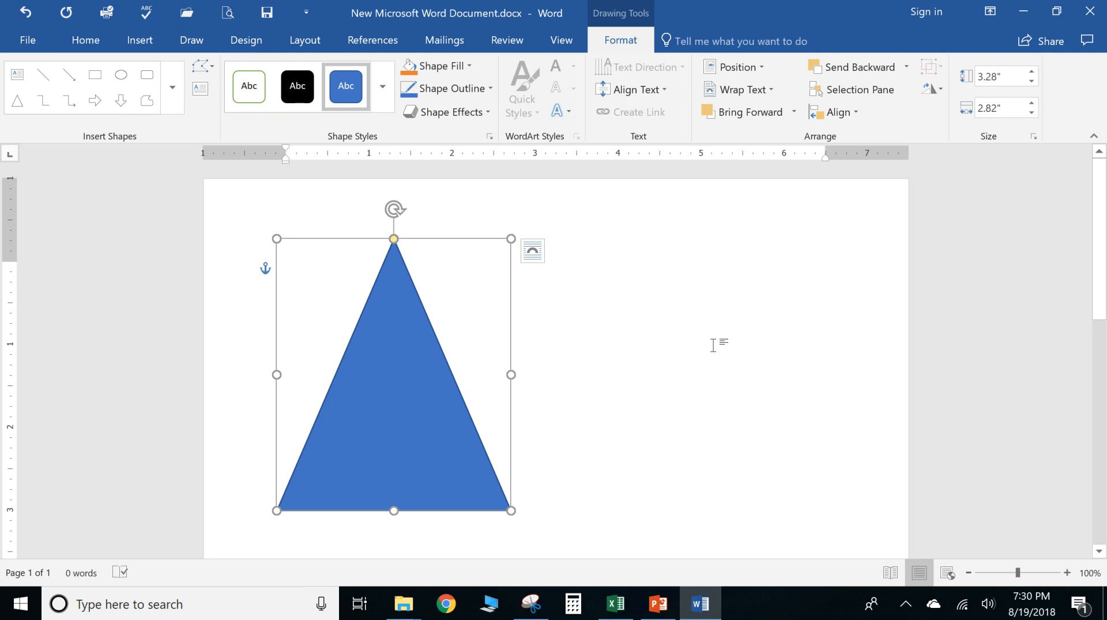
# Deselect and reselect the triangle several times to compare the available commands with and without the shape selected
pyautogui.click(617, 308)
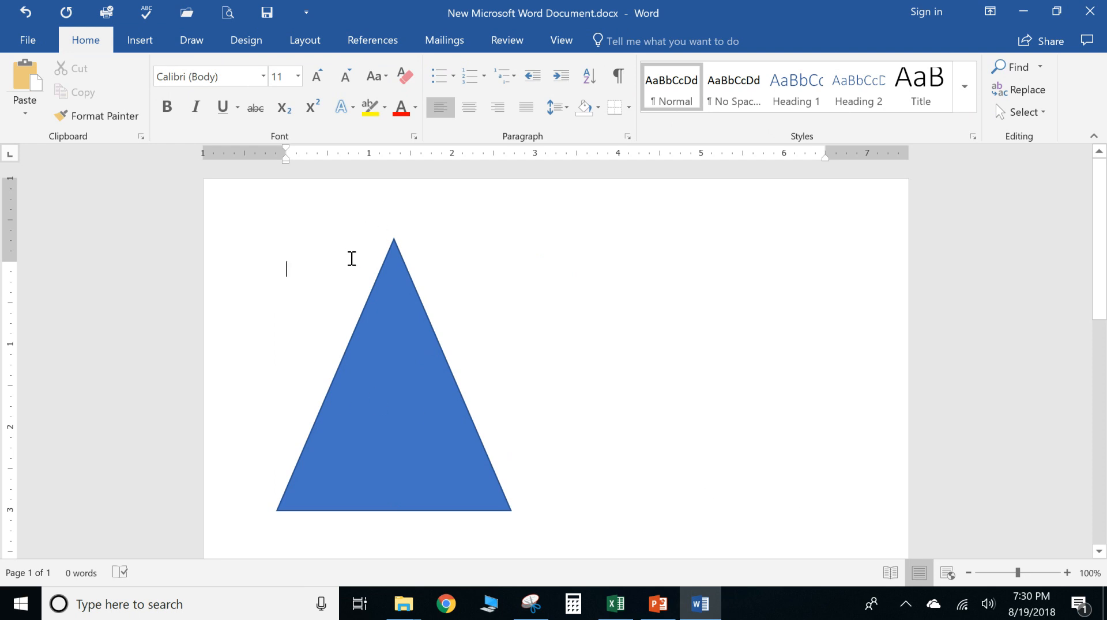
pyautogui.click(453, 397)
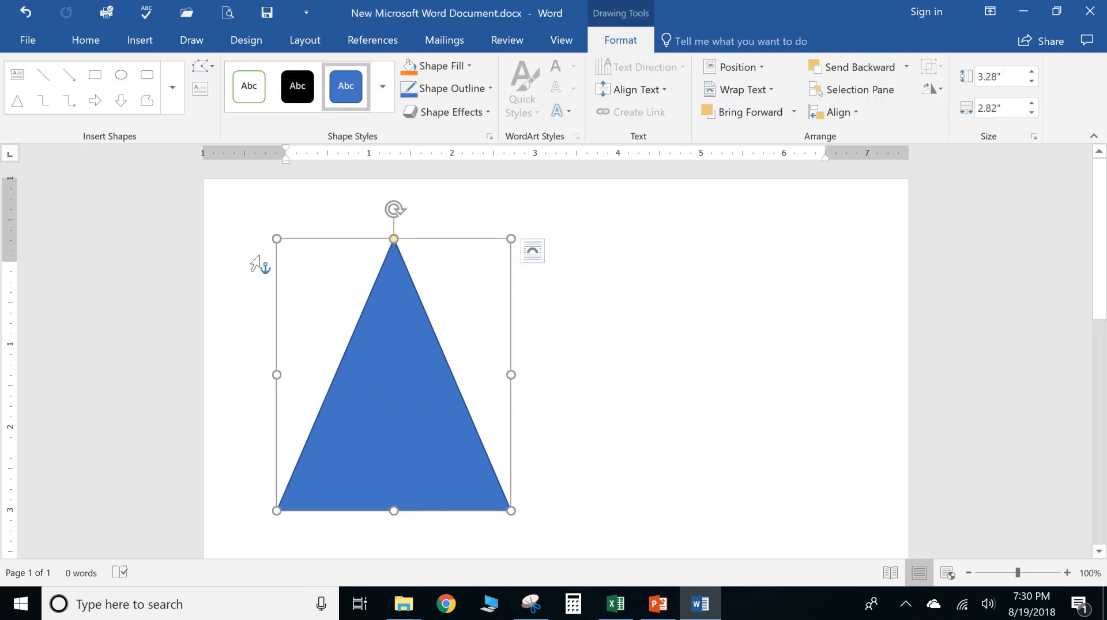
pyautogui.click(612, 382)
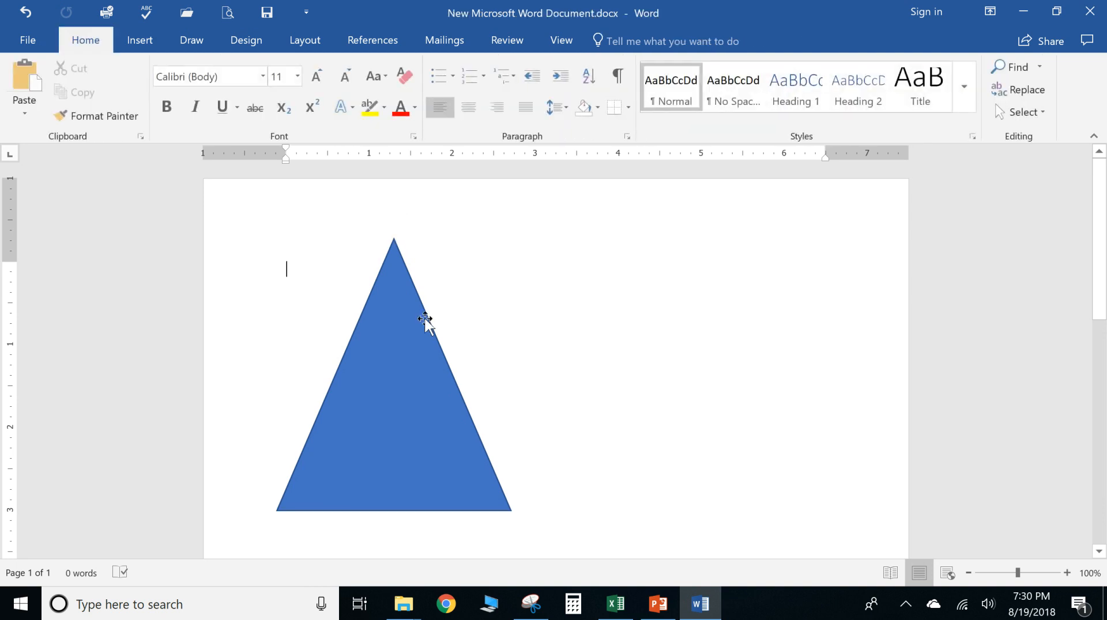
pyautogui.click(415, 321)
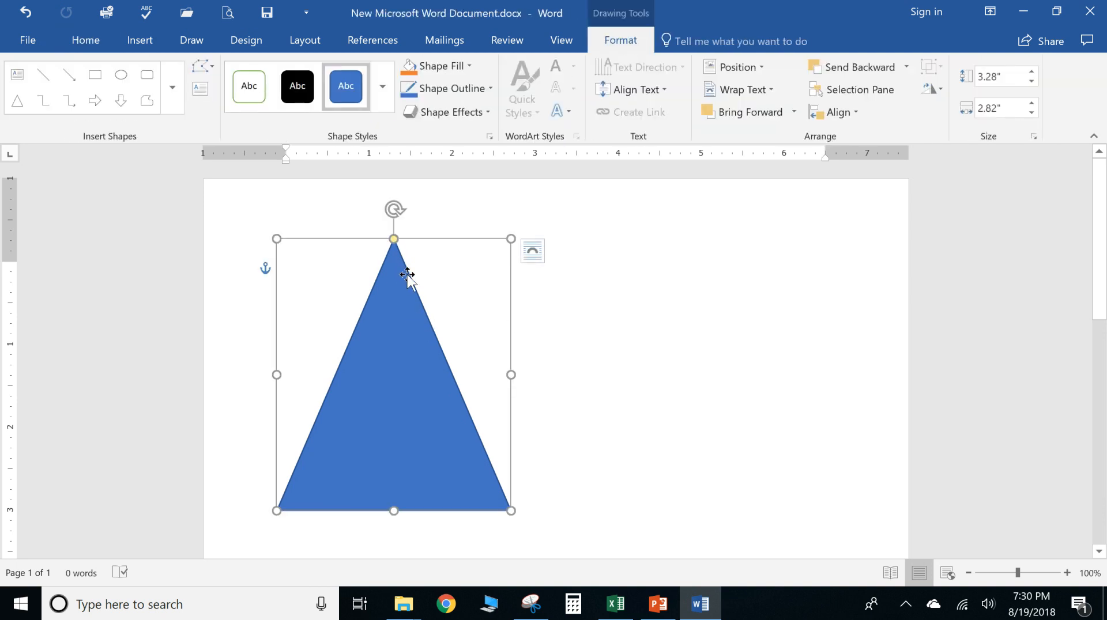
pyautogui.click(626, 327)
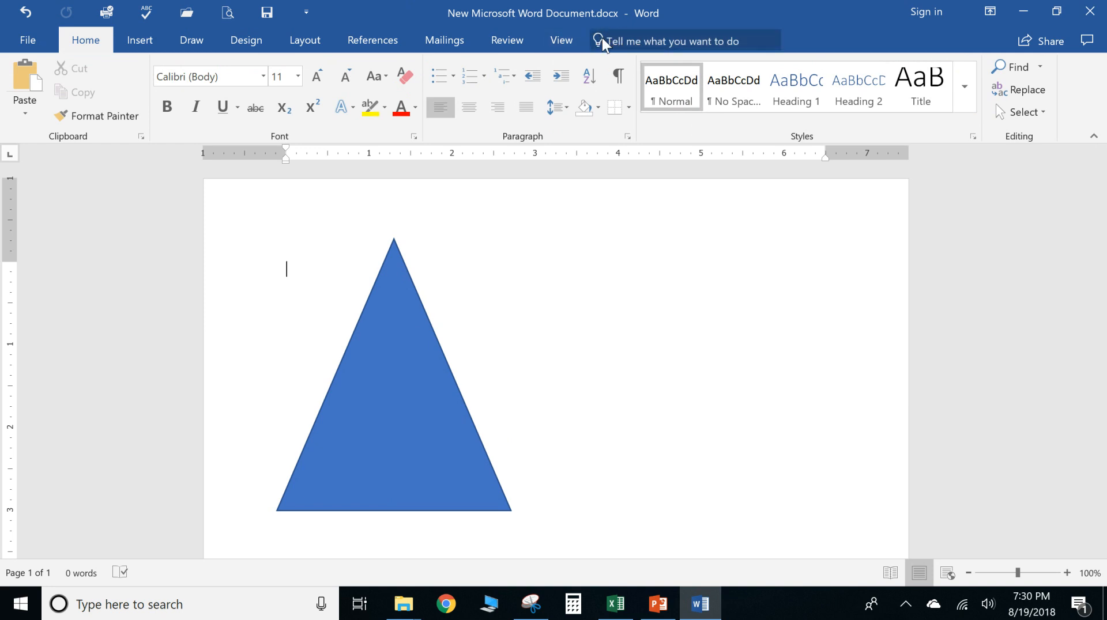
pyautogui.click(444, 384)
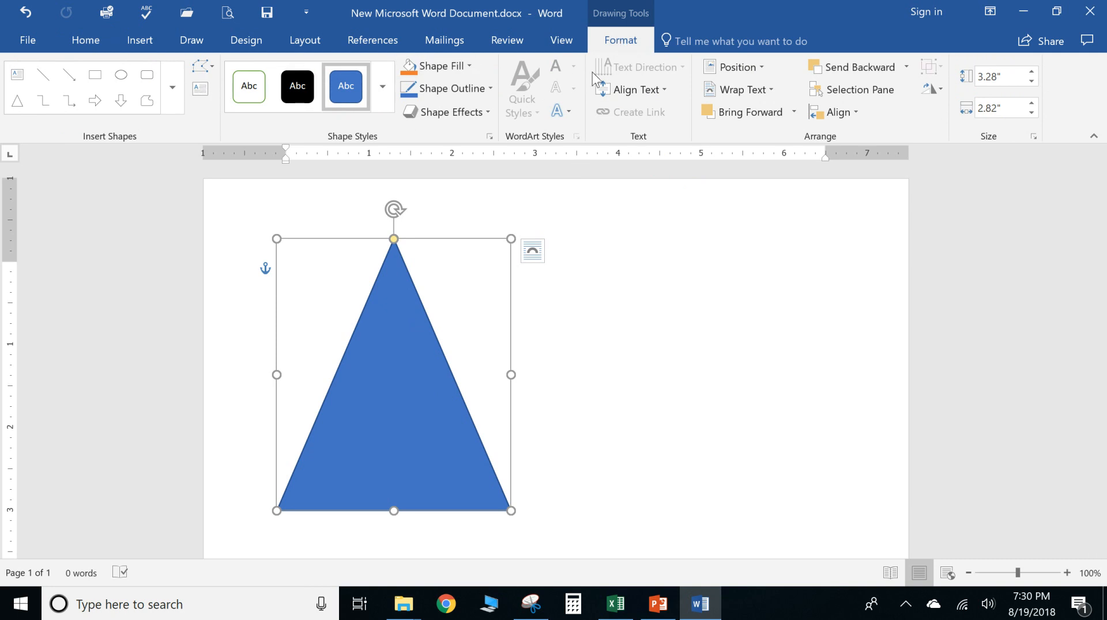
pyautogui.click(566, 334)
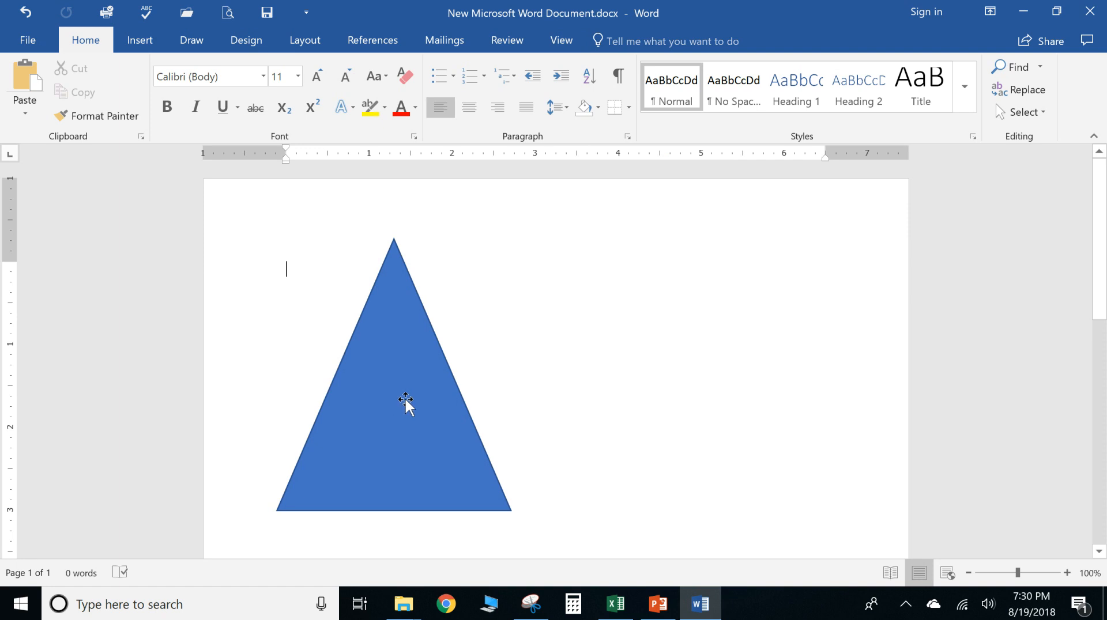
# Fill the triangle with standard green and set its outline colour to standard purple
pyautogui.click(436, 403)
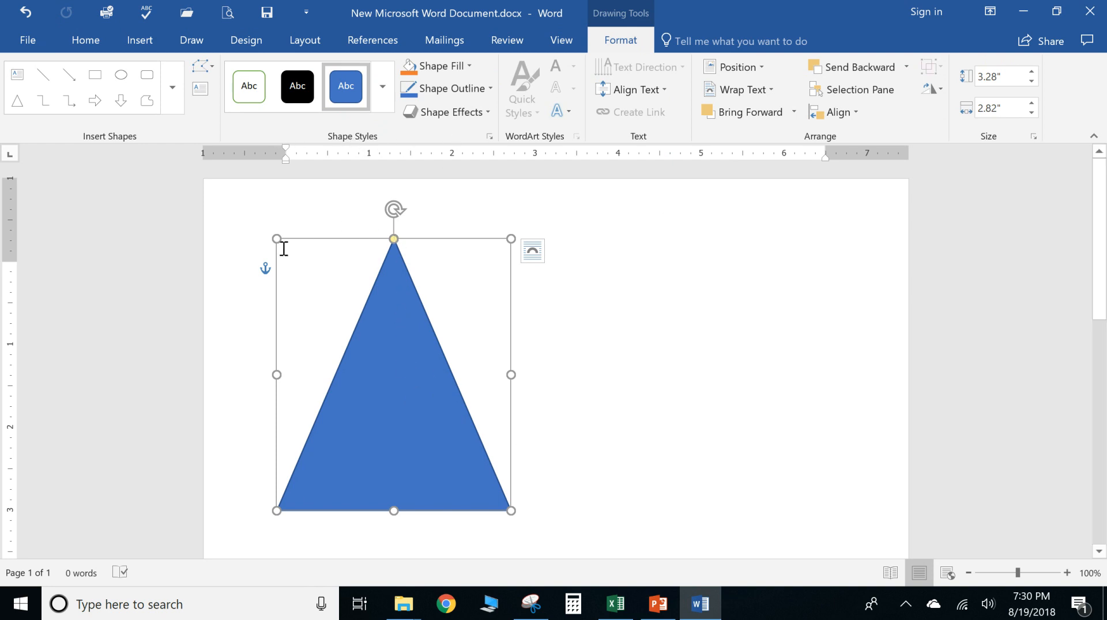
pyautogui.click(468, 64)
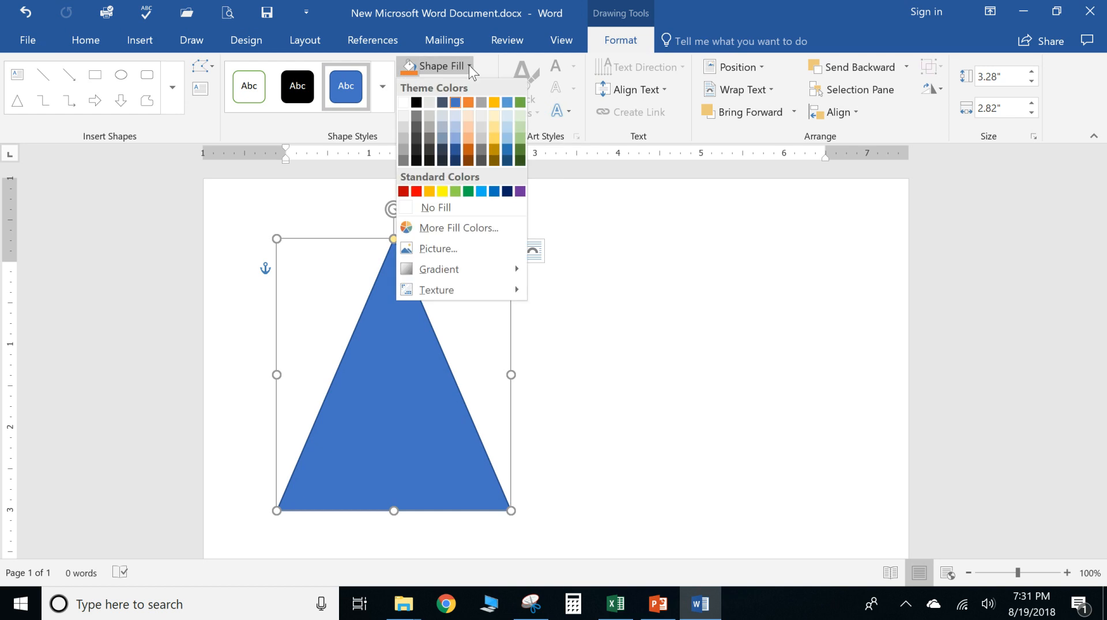
pyautogui.click(468, 191)
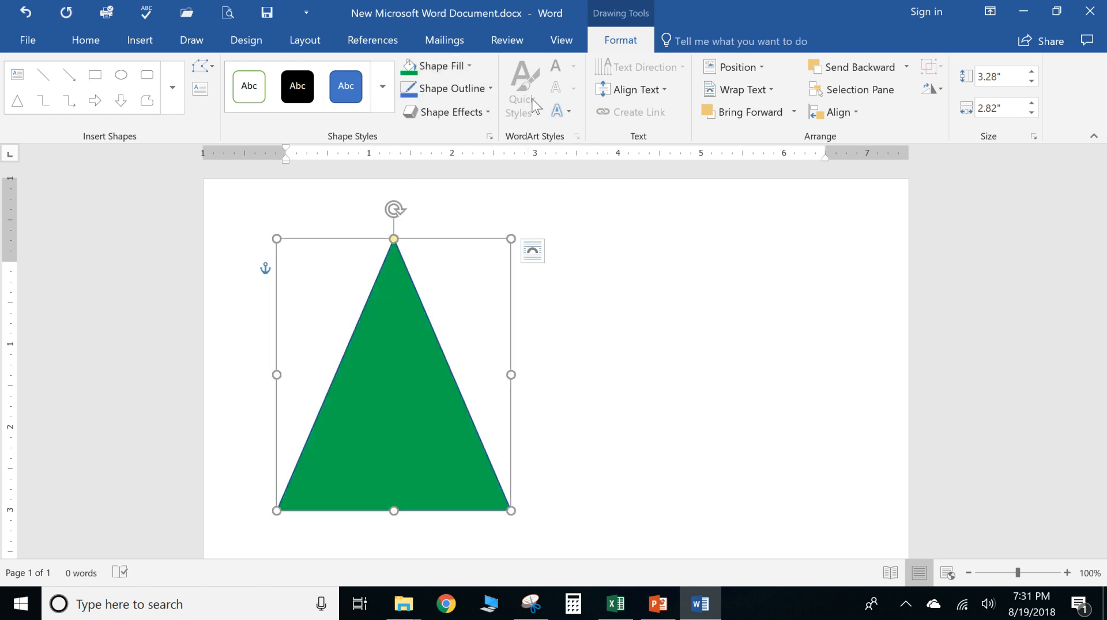
pyautogui.click(491, 88)
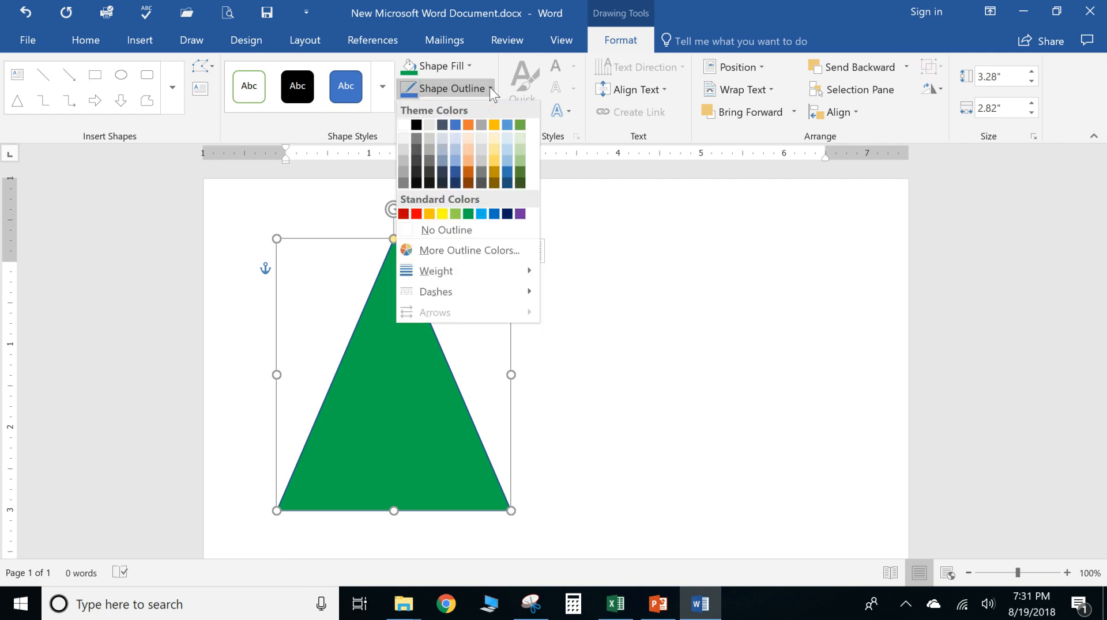
pyautogui.click(521, 215)
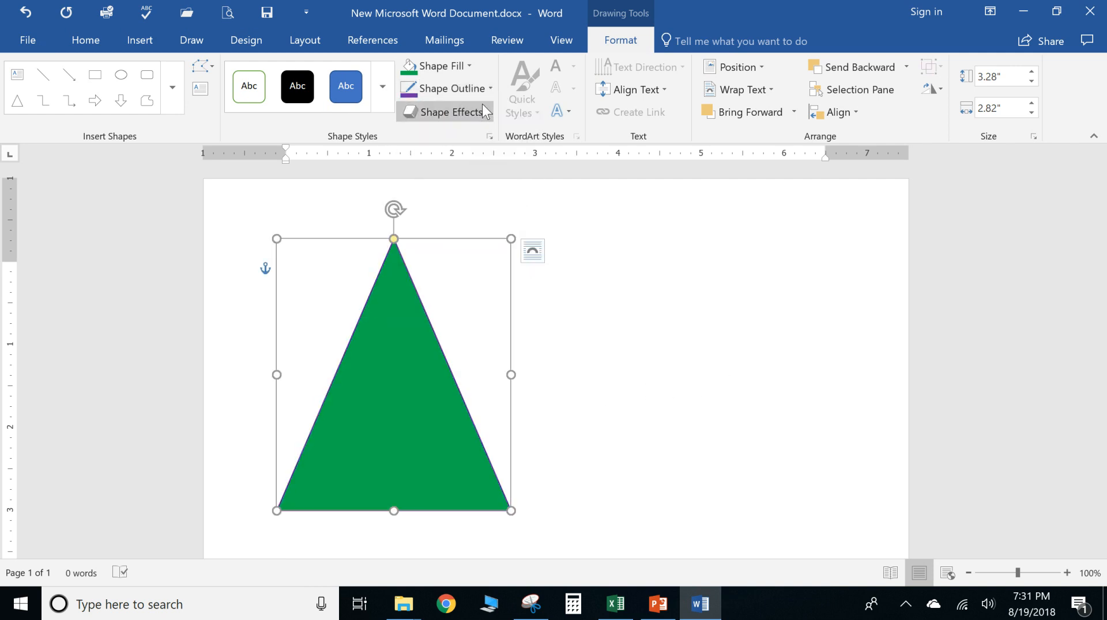
# Give the triangle's outline the long dash-dot-dot style and a 6 pt weight
pyautogui.click(490, 88)
pyautogui.moveTo(417, 271)
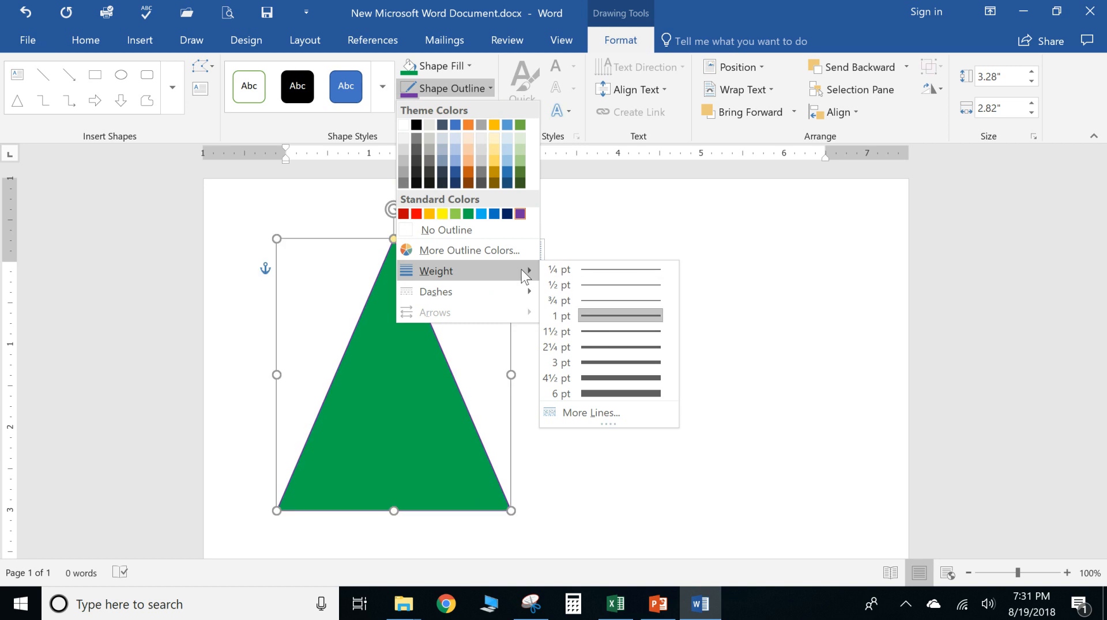
pyautogui.moveTo(433, 294)
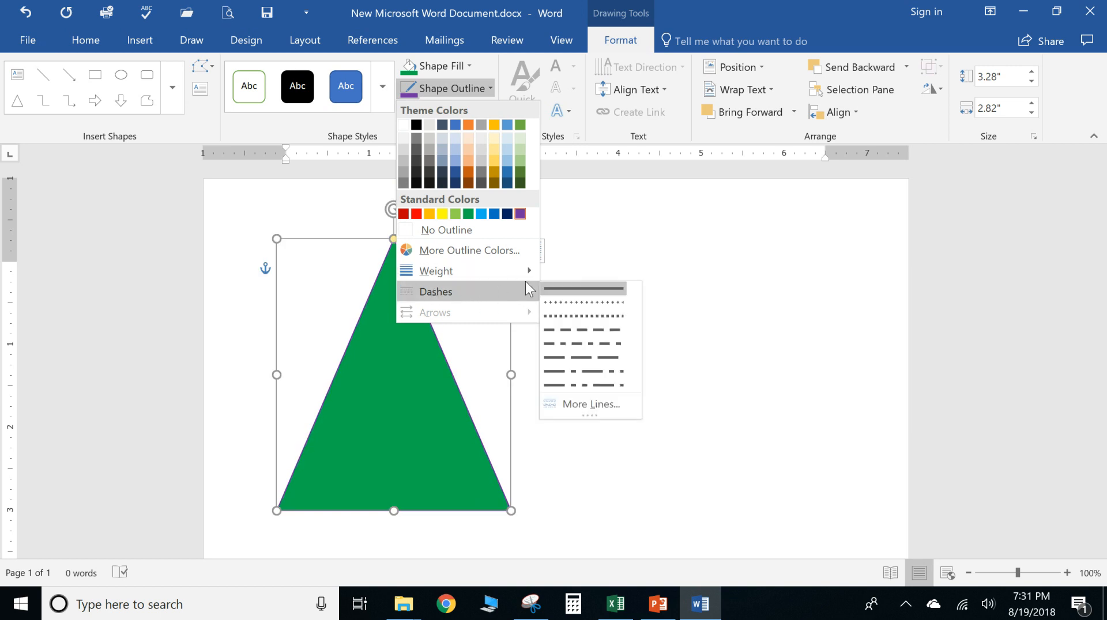
pyautogui.click(609, 384)
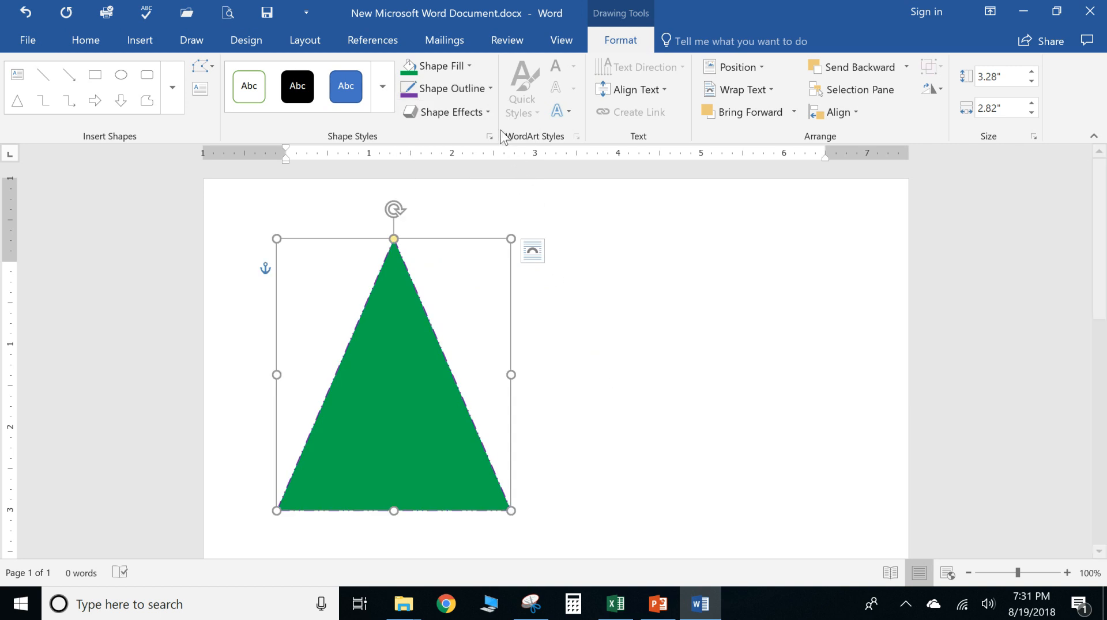
pyautogui.click(489, 89)
pyautogui.moveTo(483, 274)
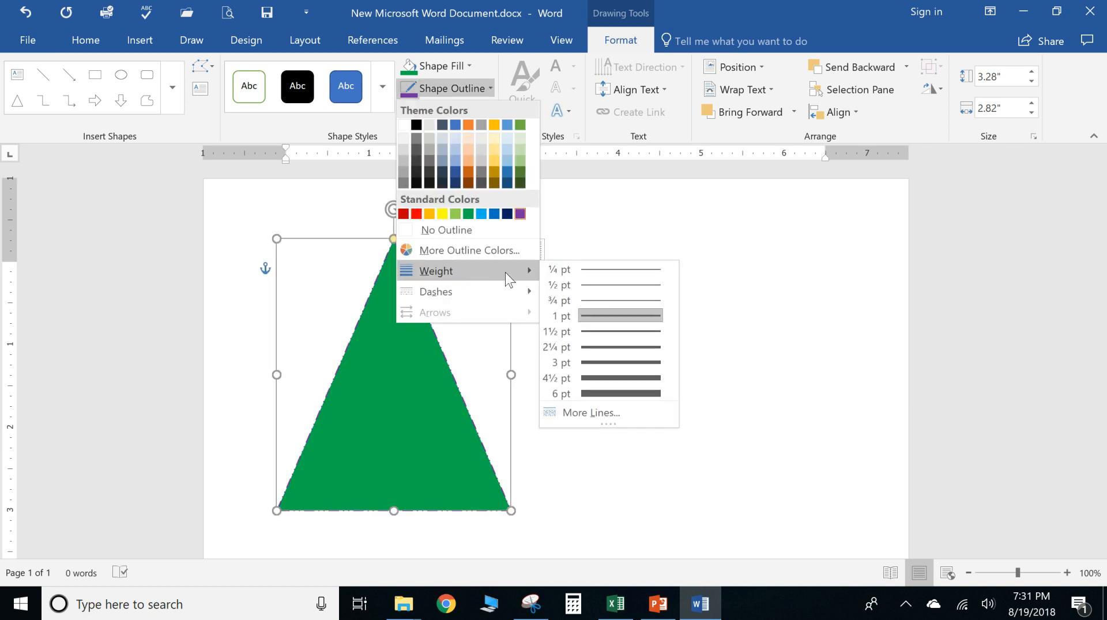
pyautogui.click(597, 394)
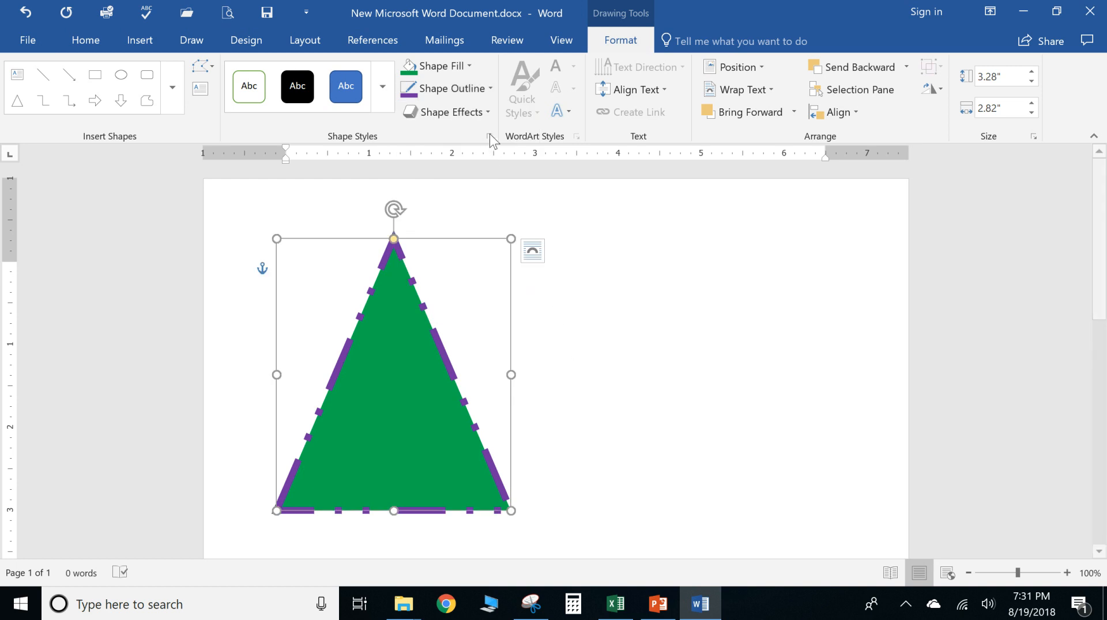
# Apply the largest green glow variation to the triangle
pyautogui.click(489, 111)
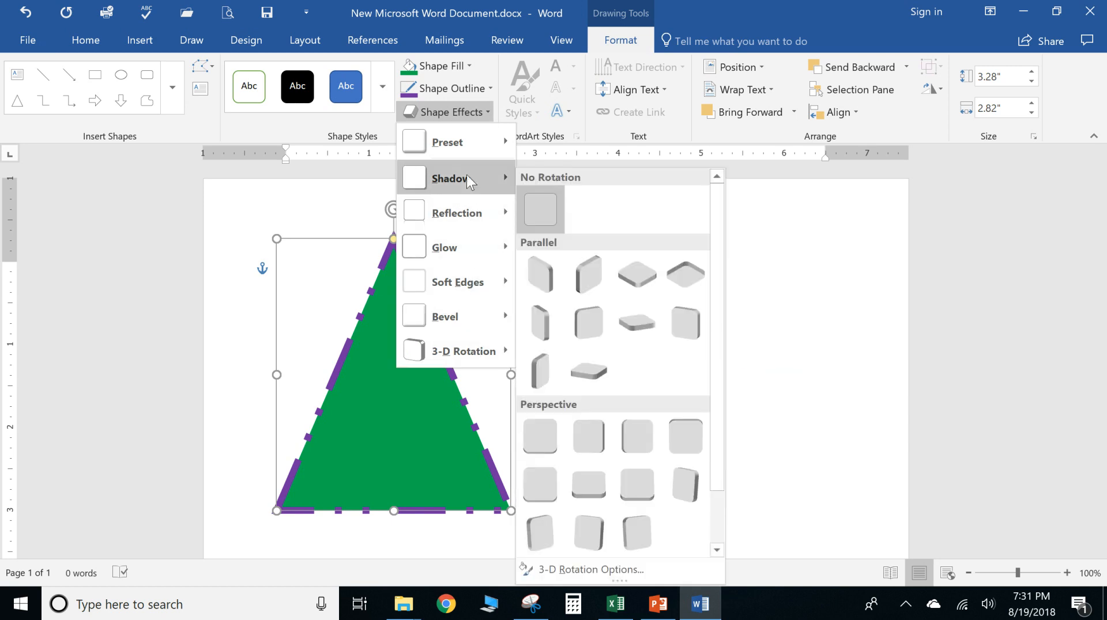
pyautogui.moveTo(485, 248)
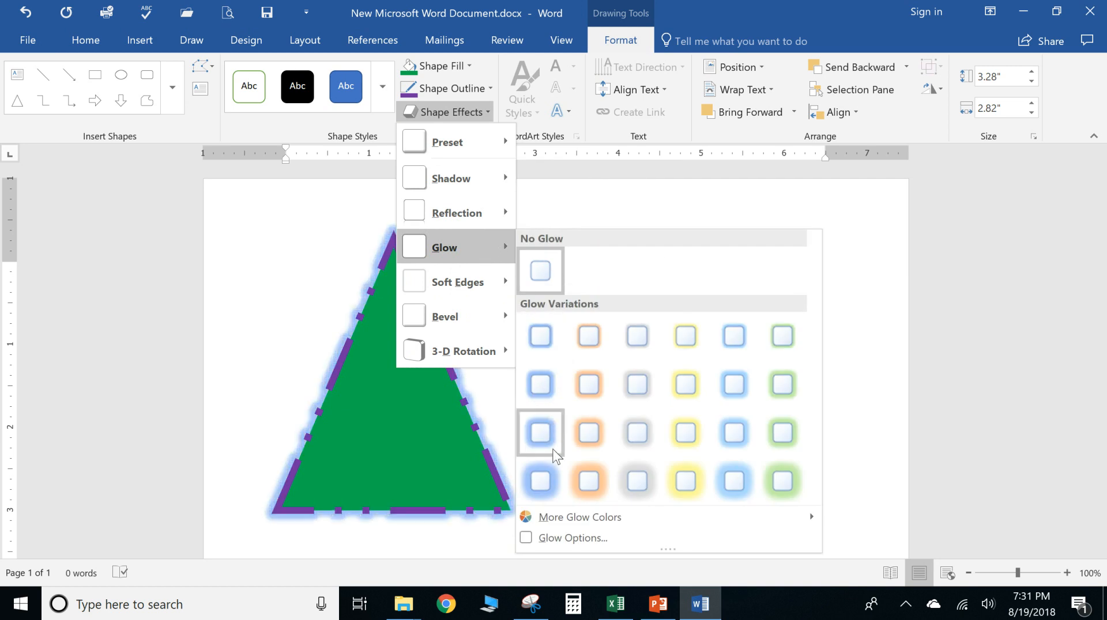
pyautogui.click(779, 487)
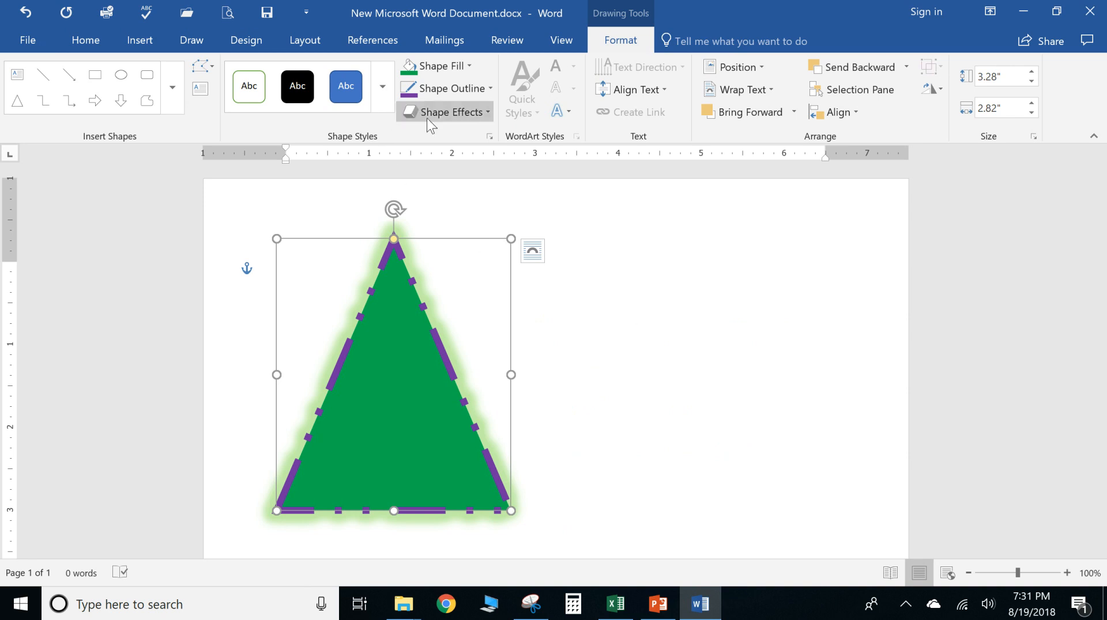
# Give the triangle the last perspective 3-D rotation and the last bevel preset in their galleries' second rows
pyautogui.click(473, 111)
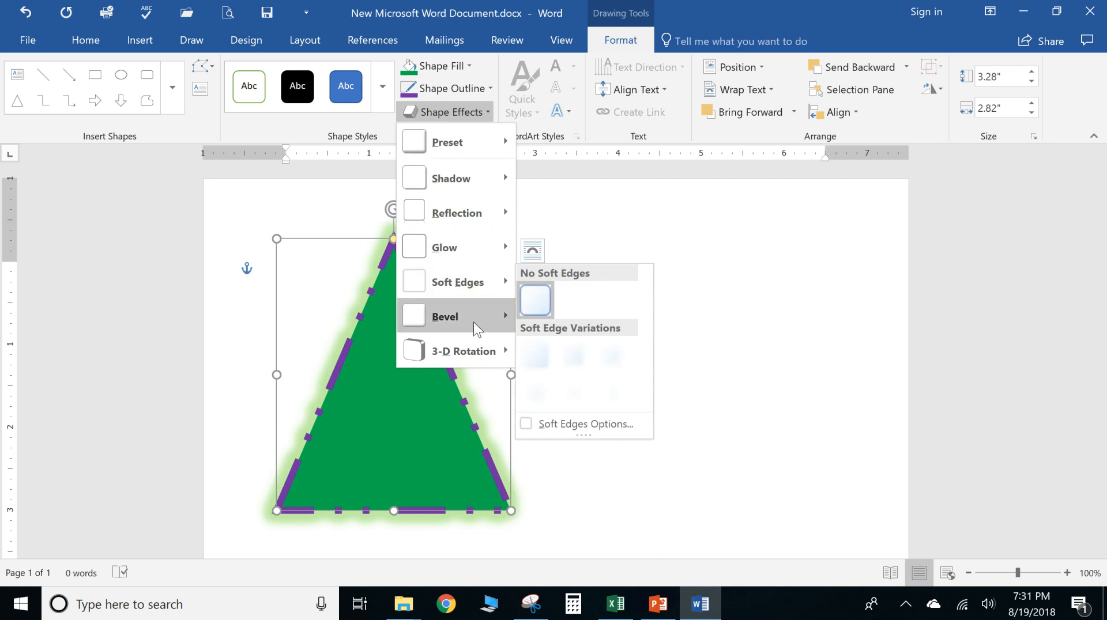
pyautogui.moveTo(491, 327)
pyautogui.moveTo(508, 358)
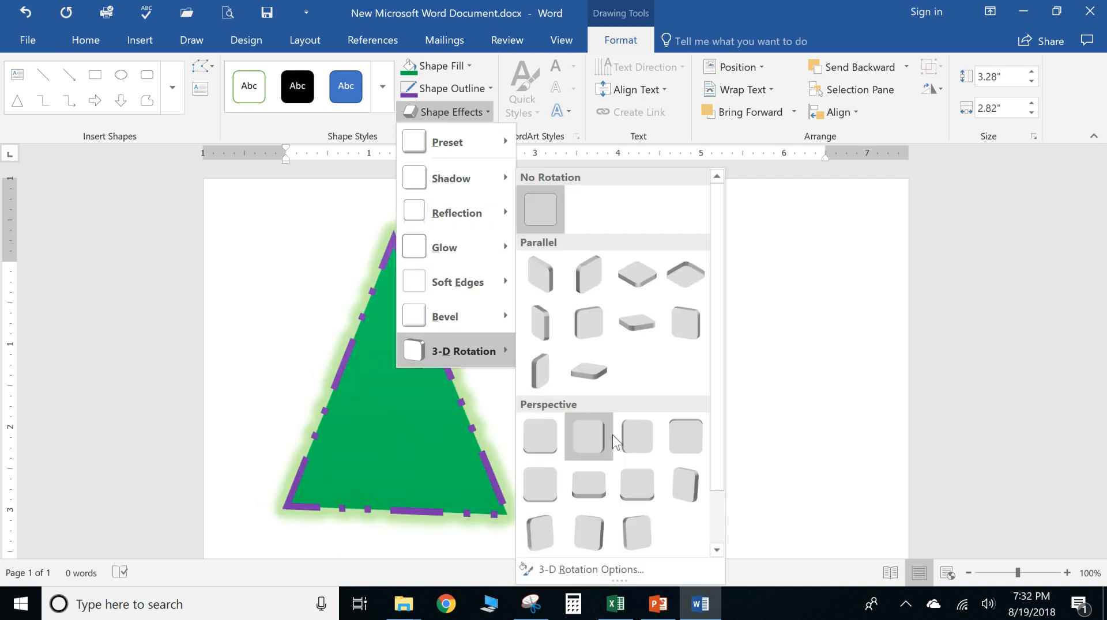
pyautogui.click(683, 484)
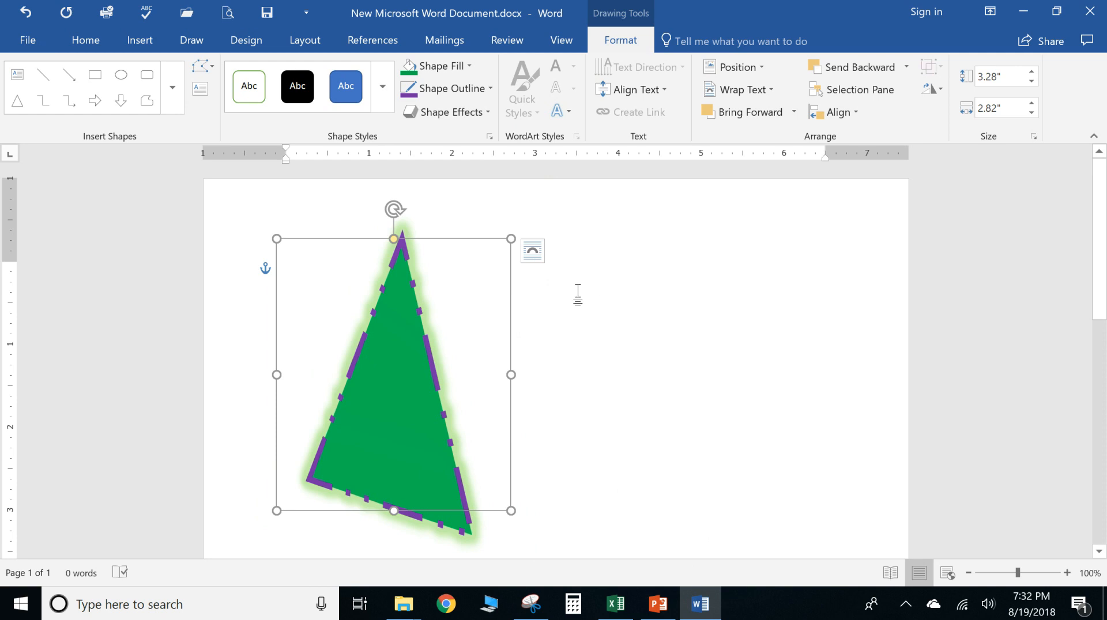
pyautogui.click(486, 106)
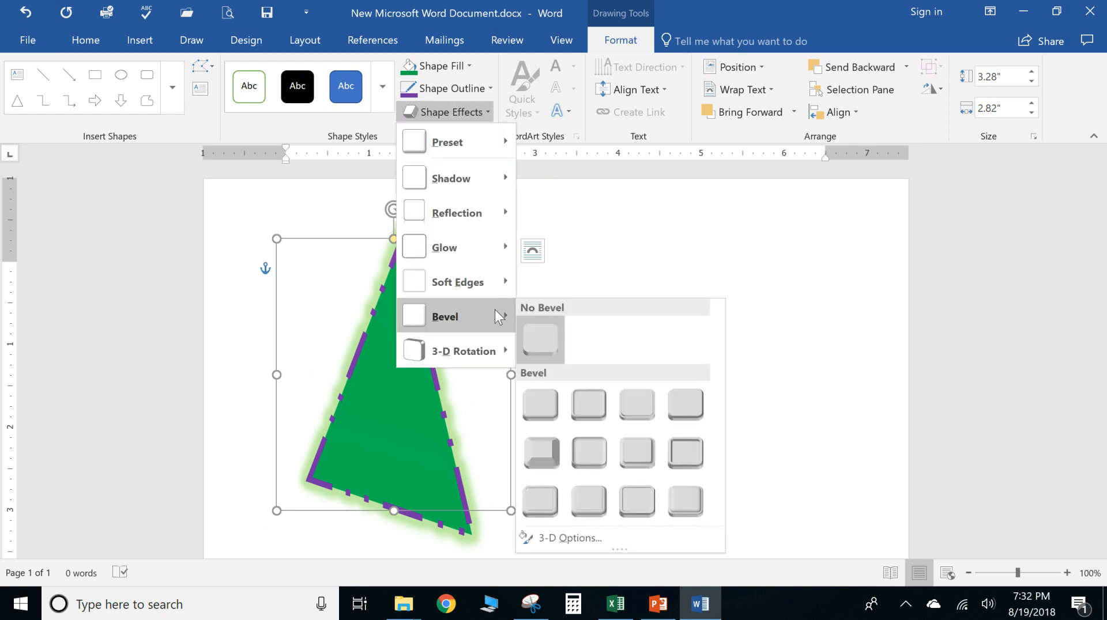
pyautogui.click(677, 458)
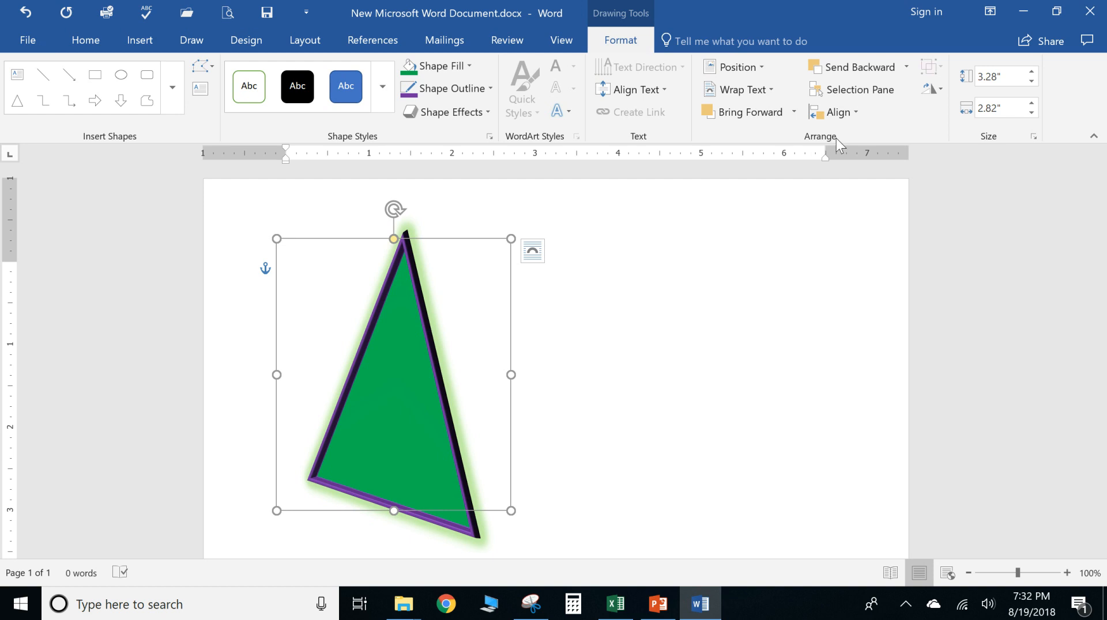
# Position the triangle in the middle centre of the page with text wrapping
pyautogui.click(759, 68)
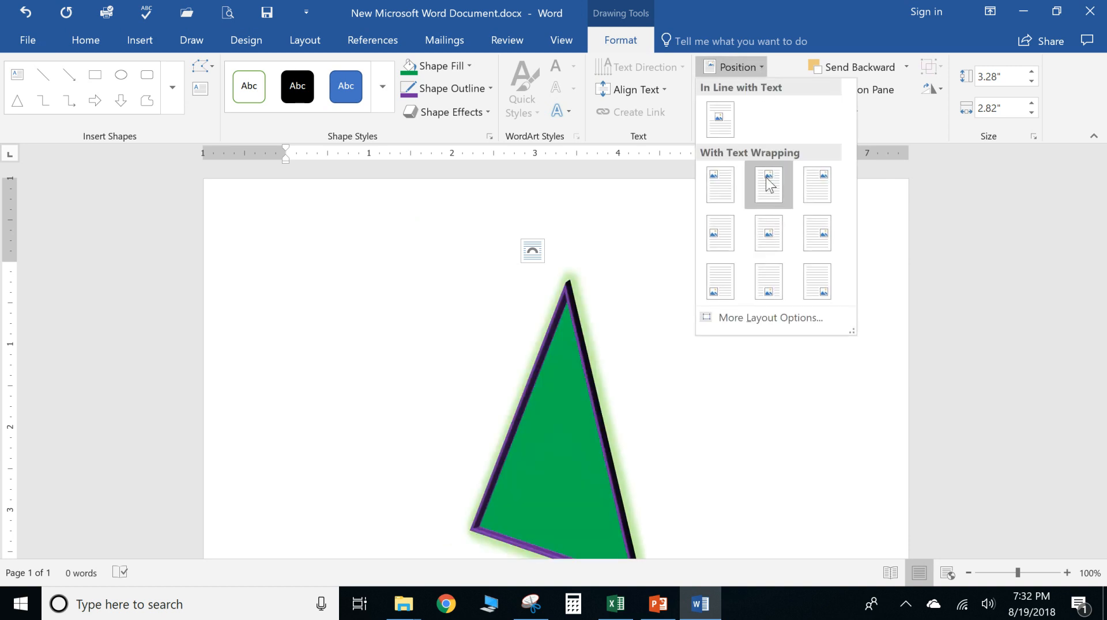
pyautogui.click(774, 240)
pyautogui.scroll(-6, 743, 365)
pyautogui.scroll(2, 744, 365)
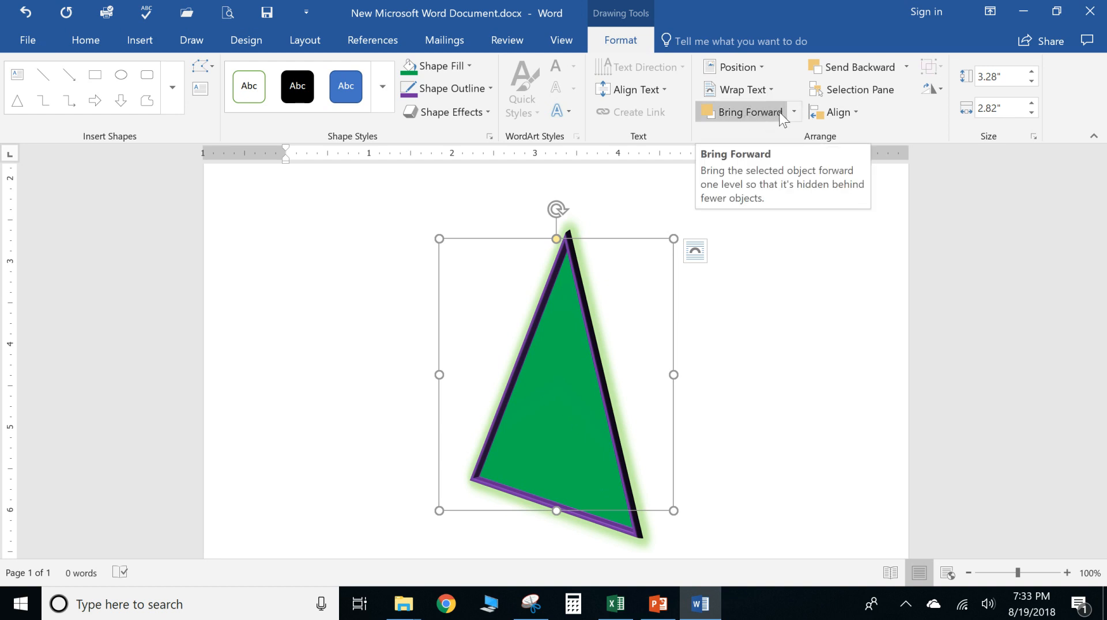
pyautogui.click(794, 111)
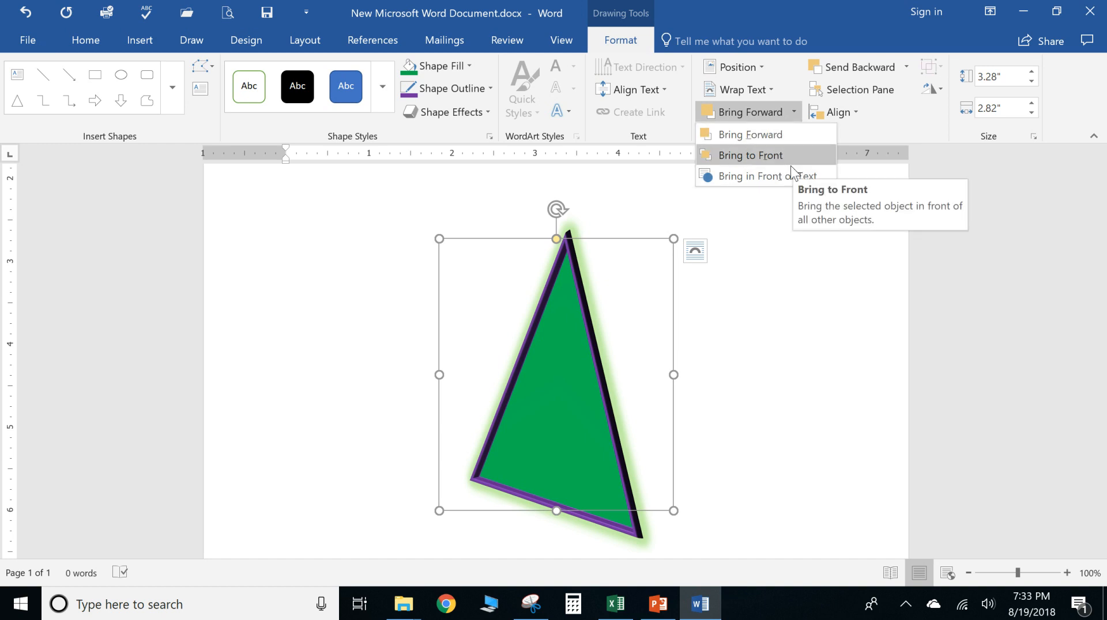
pyautogui.click(786, 237)
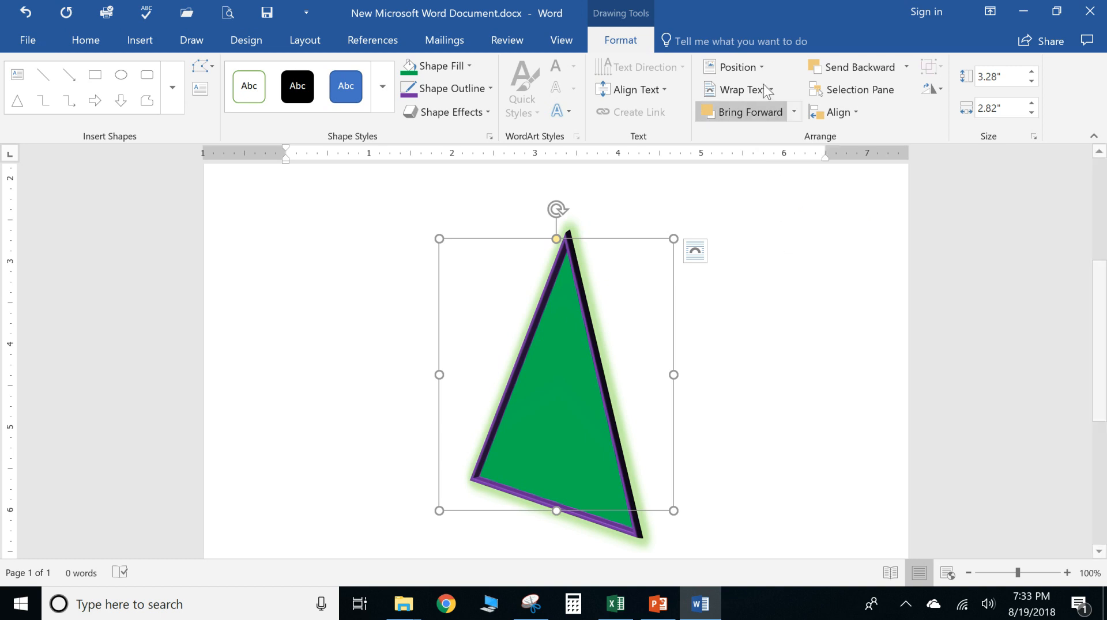
pyautogui.click(773, 91)
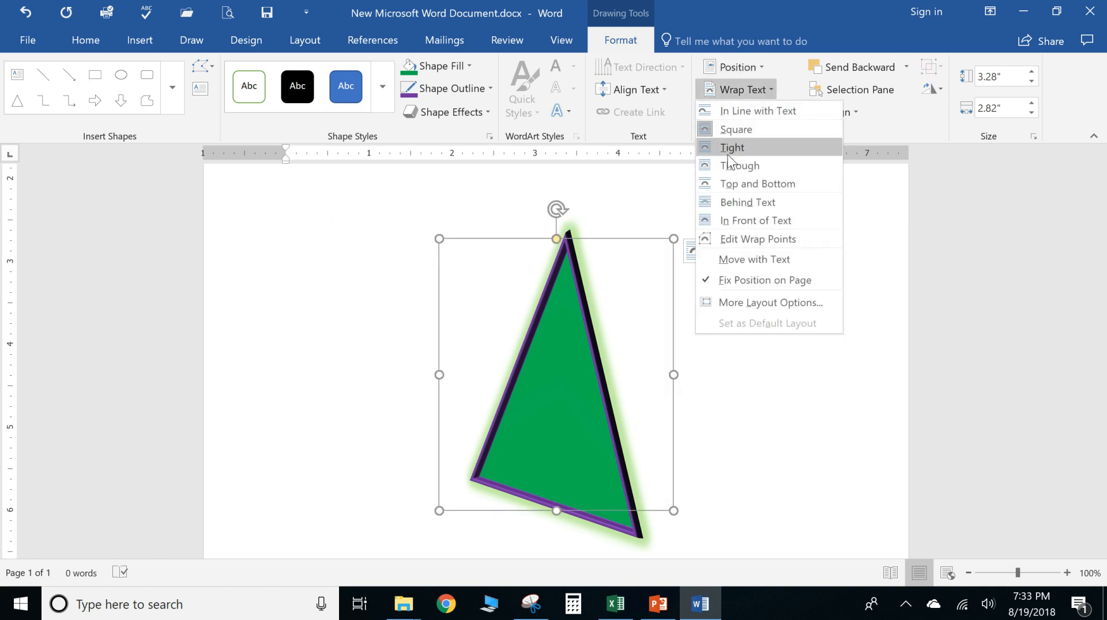
pyautogui.click(704, 163)
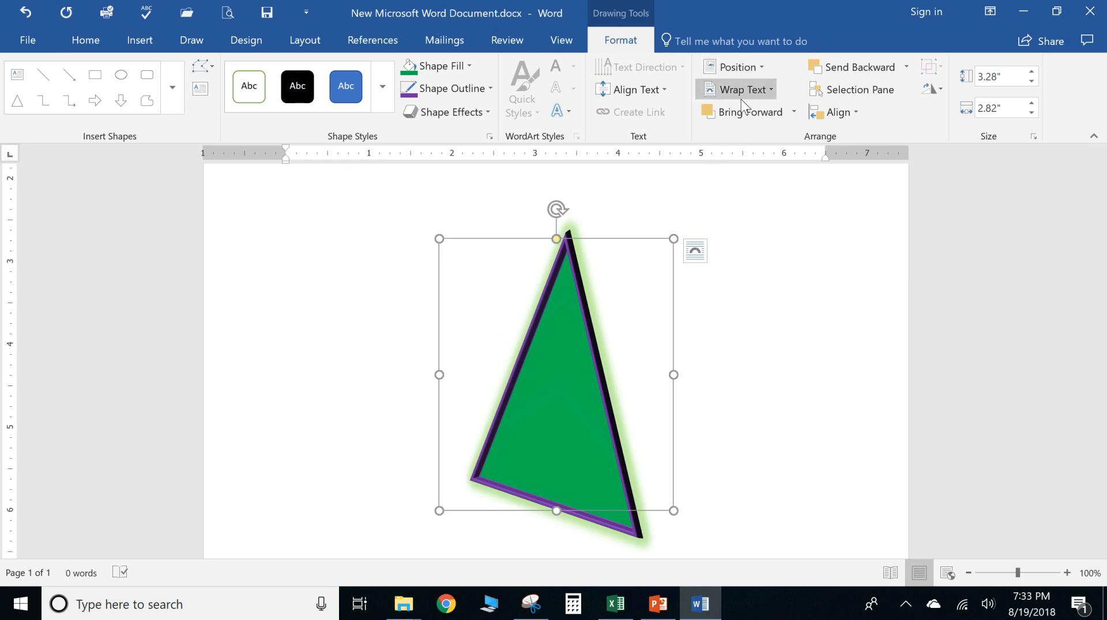
# Enter the text "Help with this tutorial" on the first line of the page
pyautogui.click(424, 218)
pyautogui.scroll(5, 489, 242)
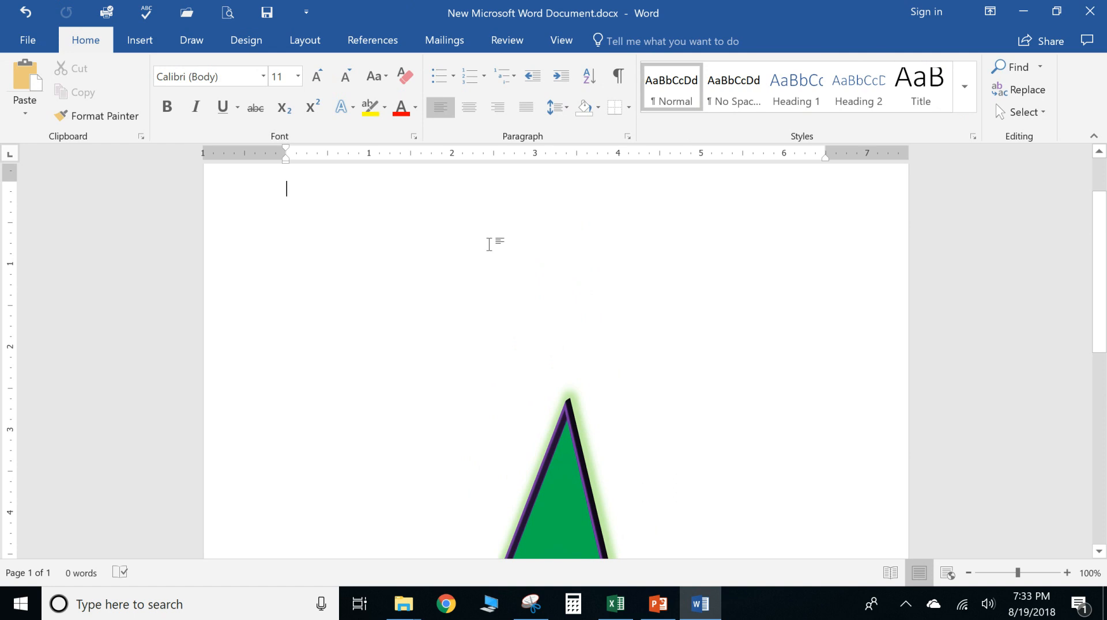
pyautogui.write('hel')
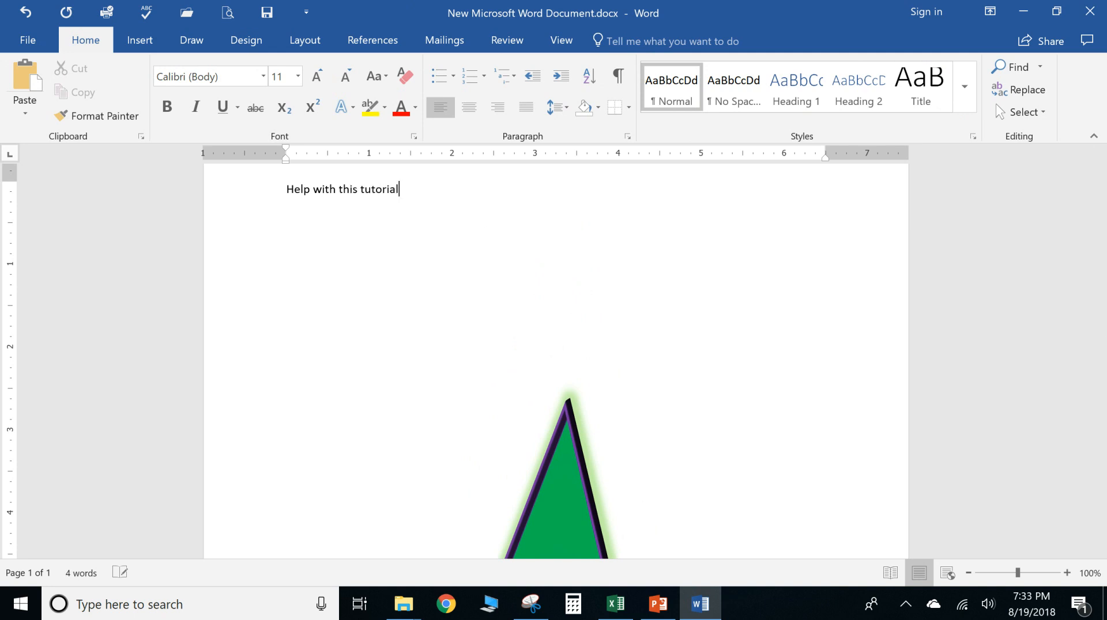
# Select the triangle again and set its text wrapping to In Line with Text
pyautogui.click(568, 473)
pyautogui.click(617, 36)
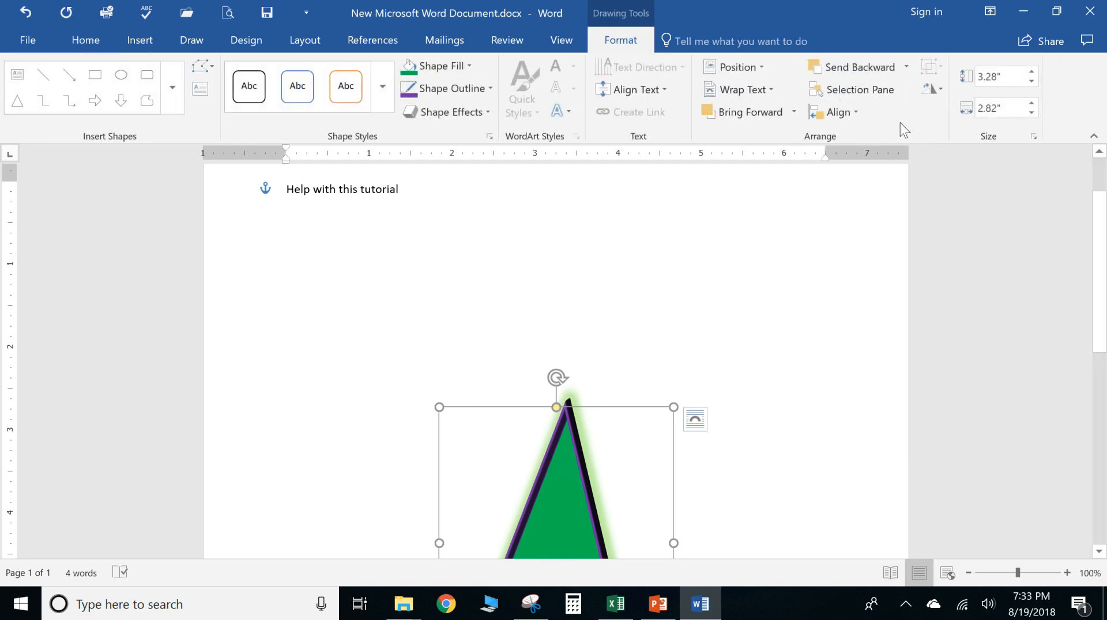
pyautogui.click(755, 91)
pyautogui.click(728, 112)
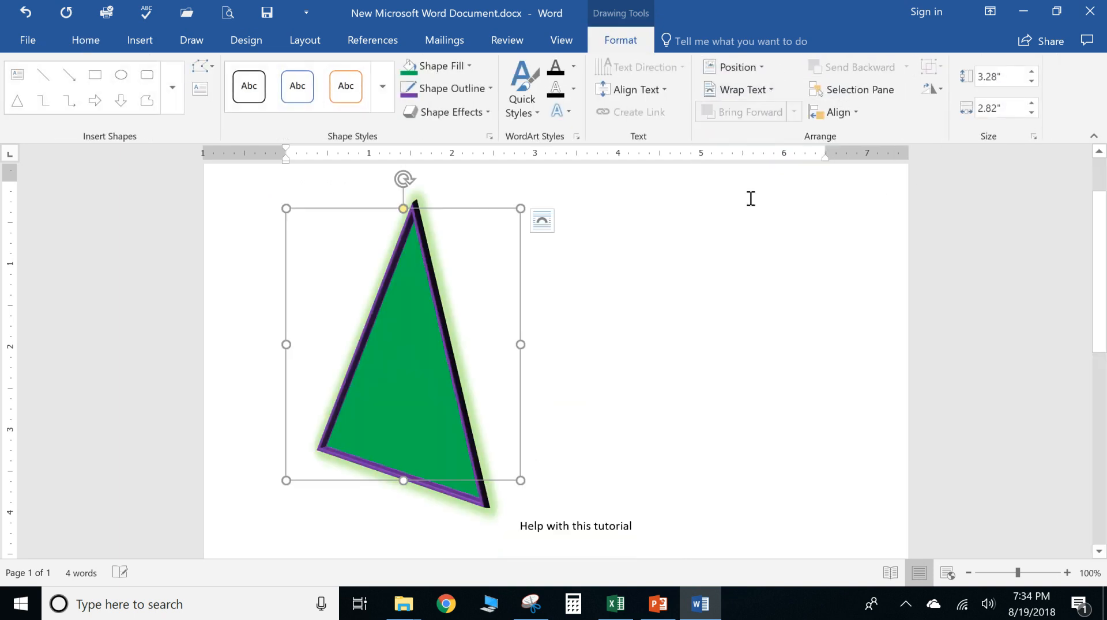
pyautogui.scroll(-1, 530, 499)
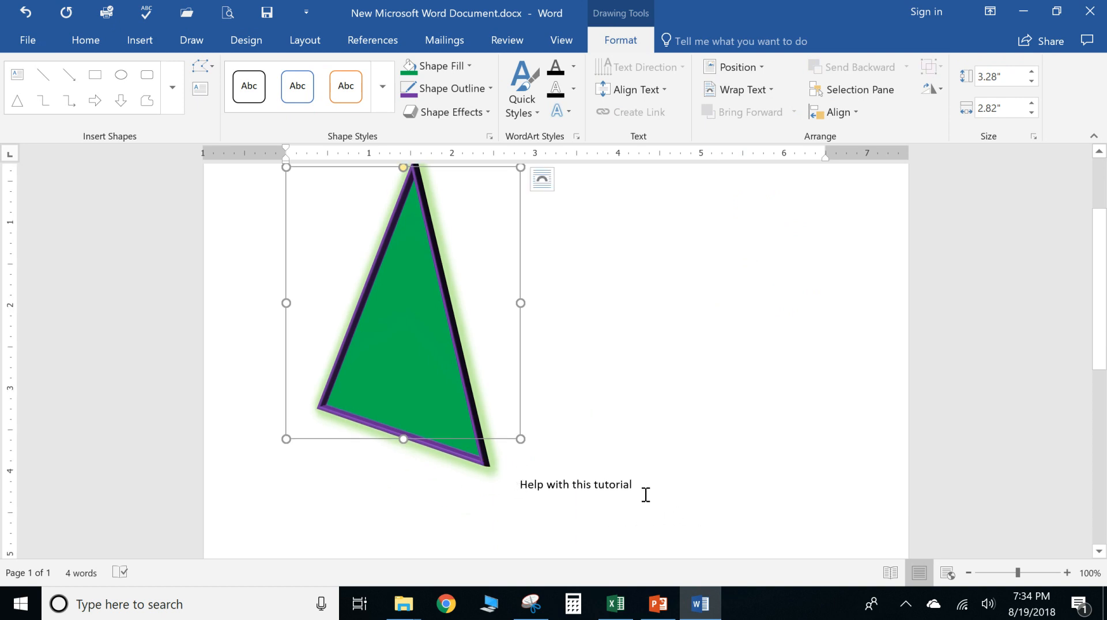
# Change the triangle's text wrapping to Behind Text
pyautogui.click(764, 88)
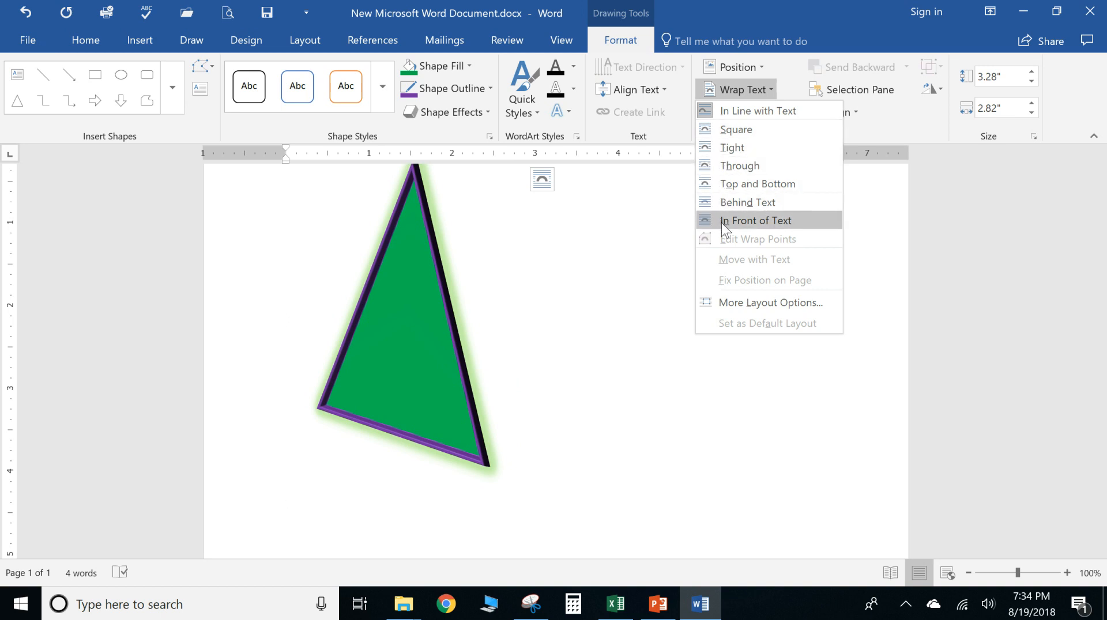
pyautogui.click(746, 203)
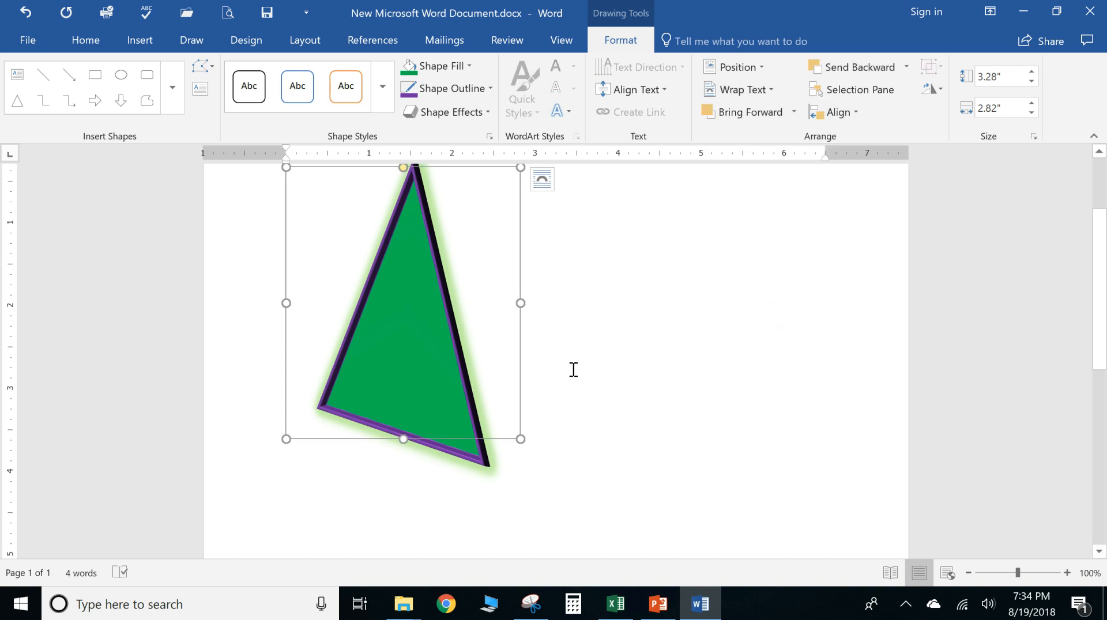
pyautogui.scroll(2, 571, 366)
pyautogui.scroll(-1, 571, 365)
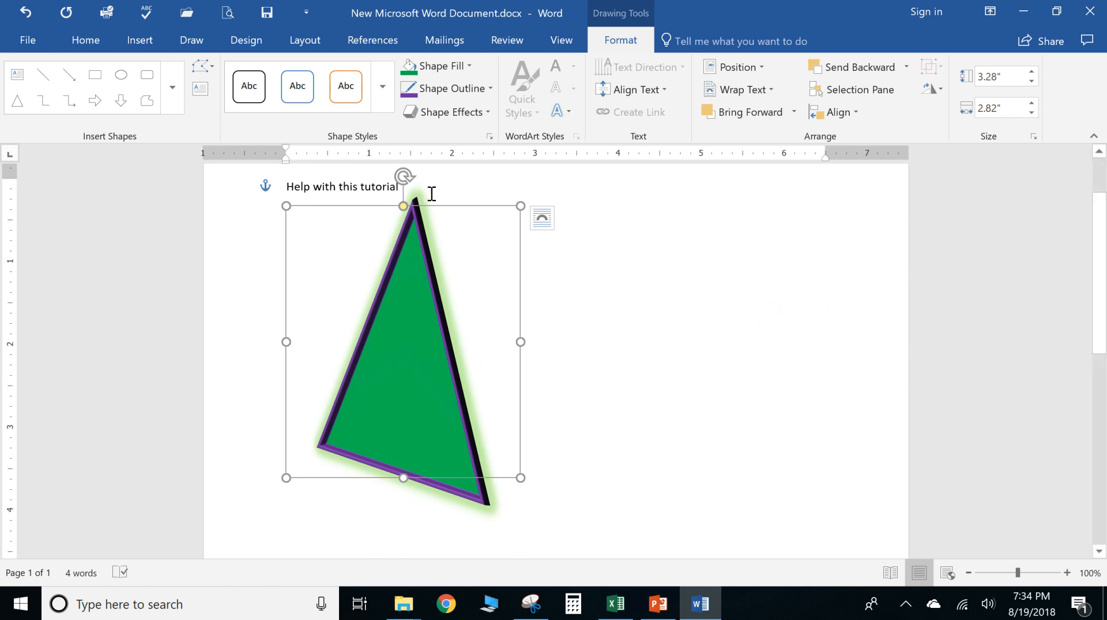
pyautogui.scroll(-10, 529, 480)
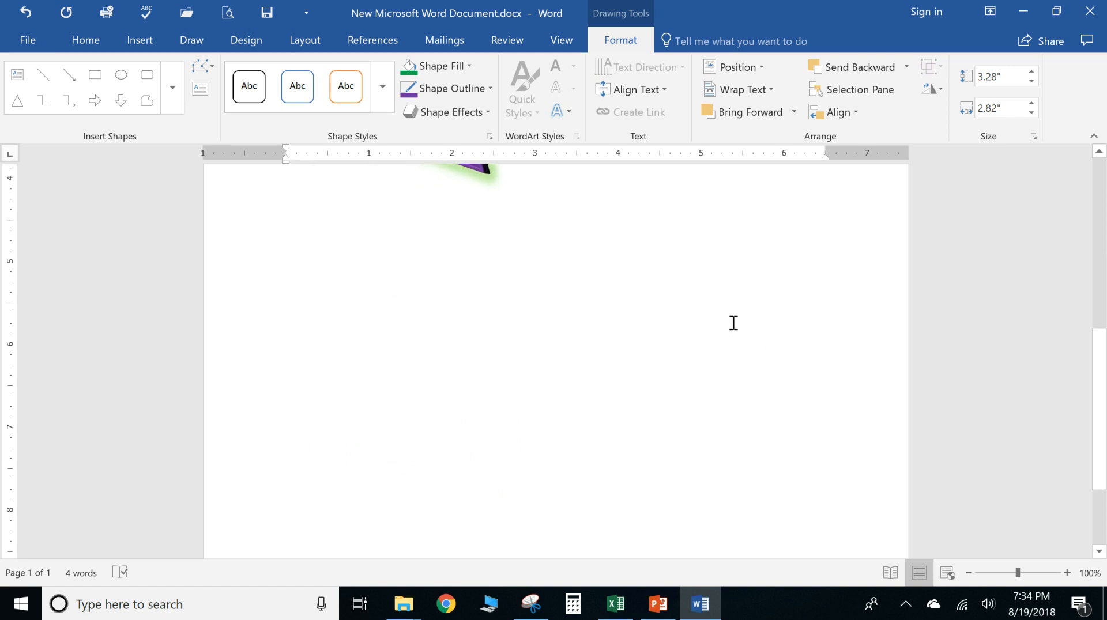
pyautogui.scroll(5, 737, 327)
pyautogui.click(749, 90)
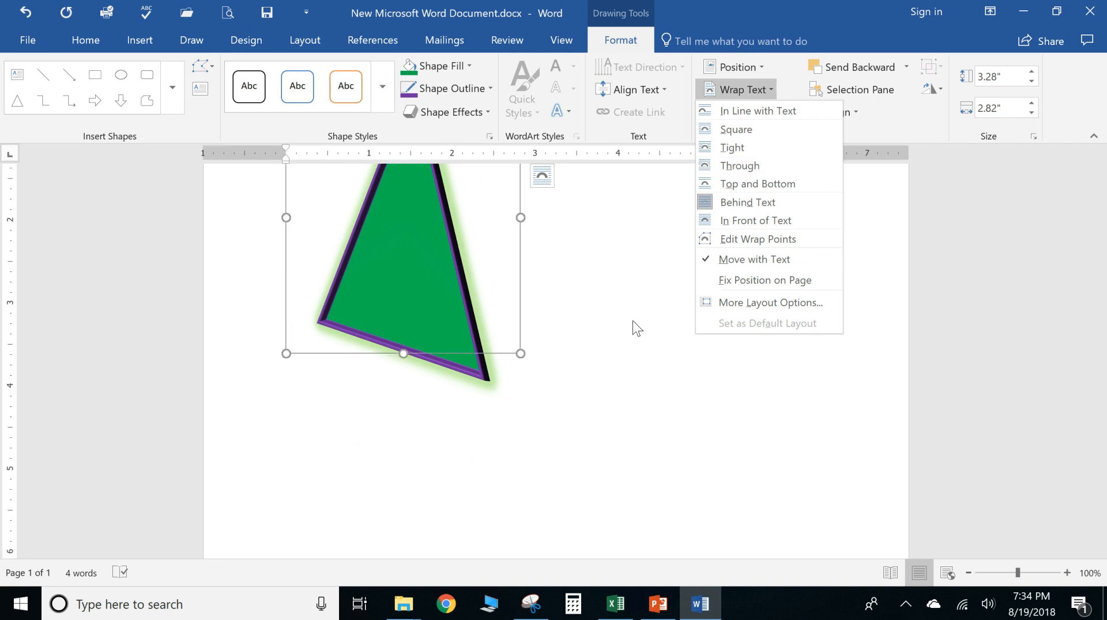
pyautogui.click(649, 358)
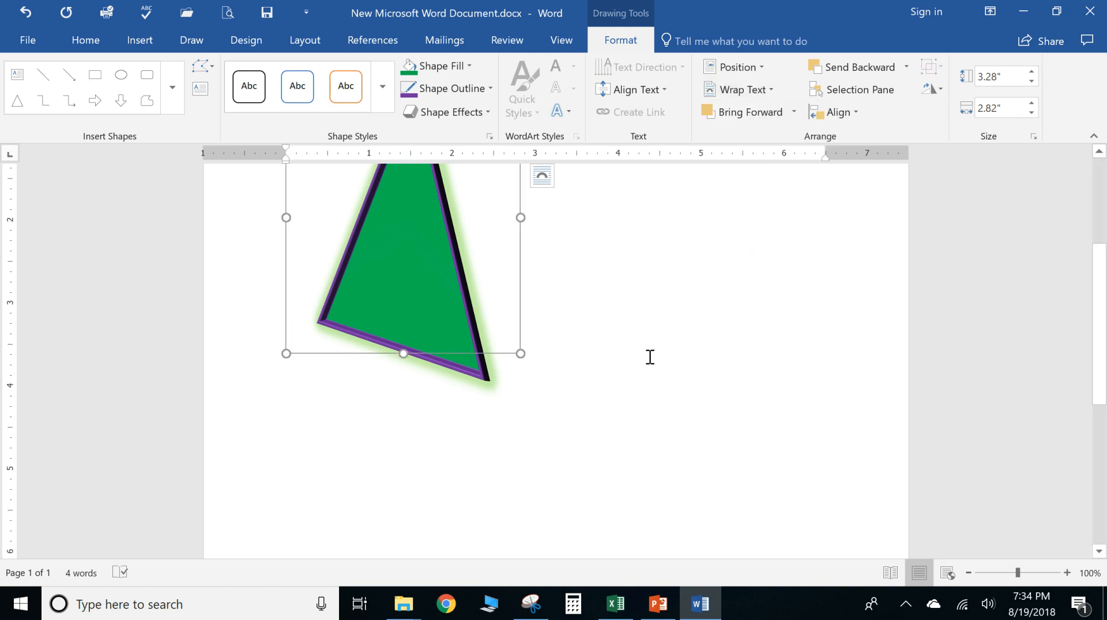
pyautogui.scroll(3, 619, 352)
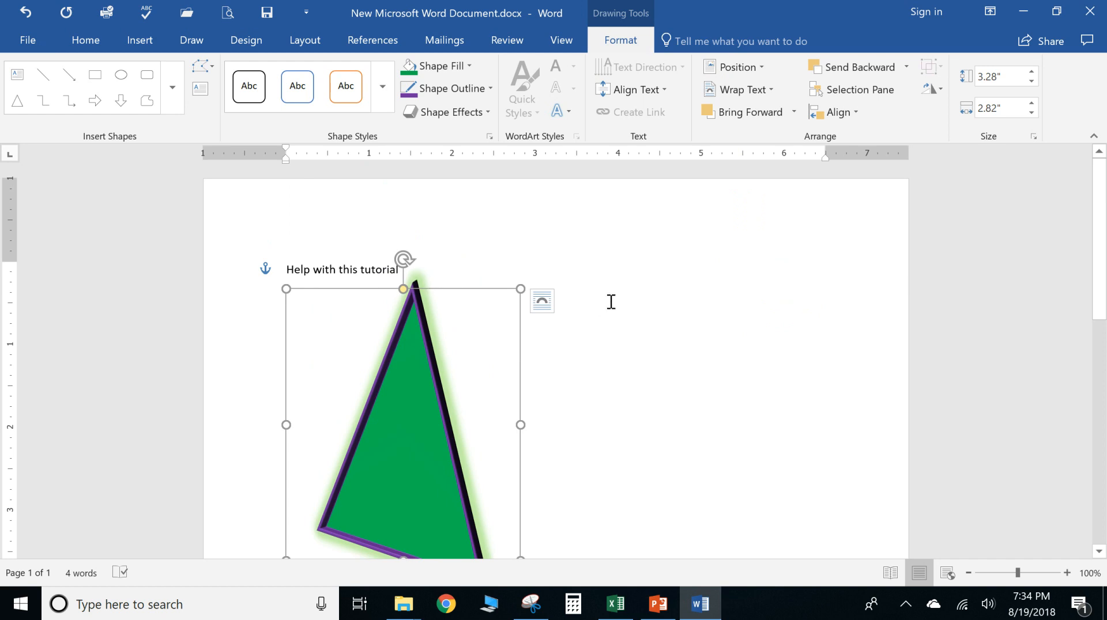
# Deselect the triangle and place the insertion point on a blank line below it
pyautogui.click(621, 317)
pyautogui.scroll(-2, 555, 484)
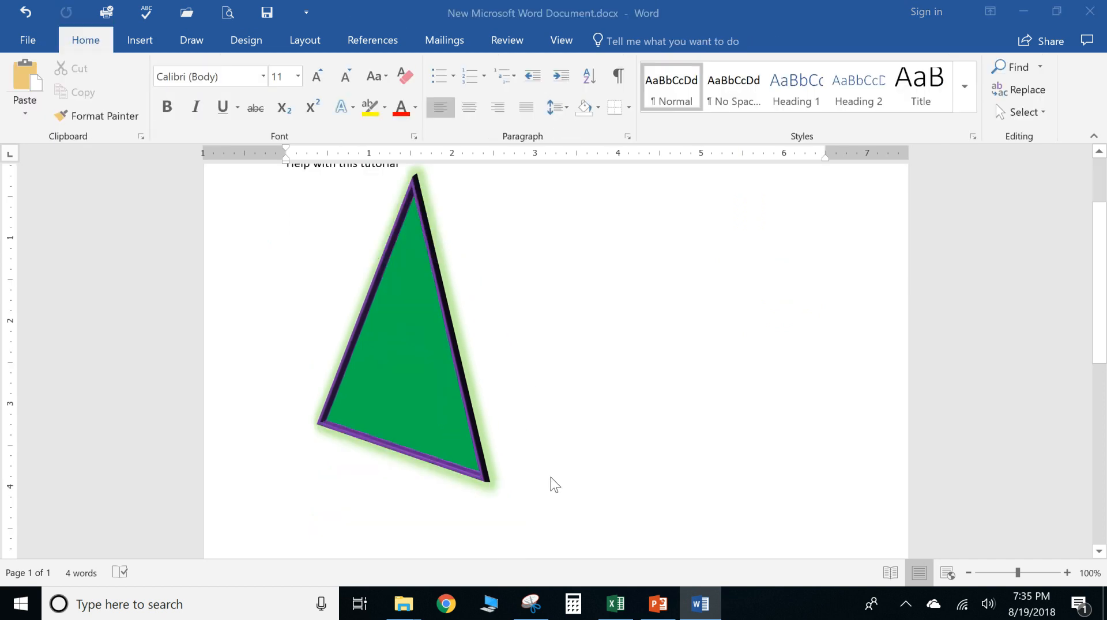
pyautogui.click(551, 479)
pyautogui.hotkey('ctrl', 'z')
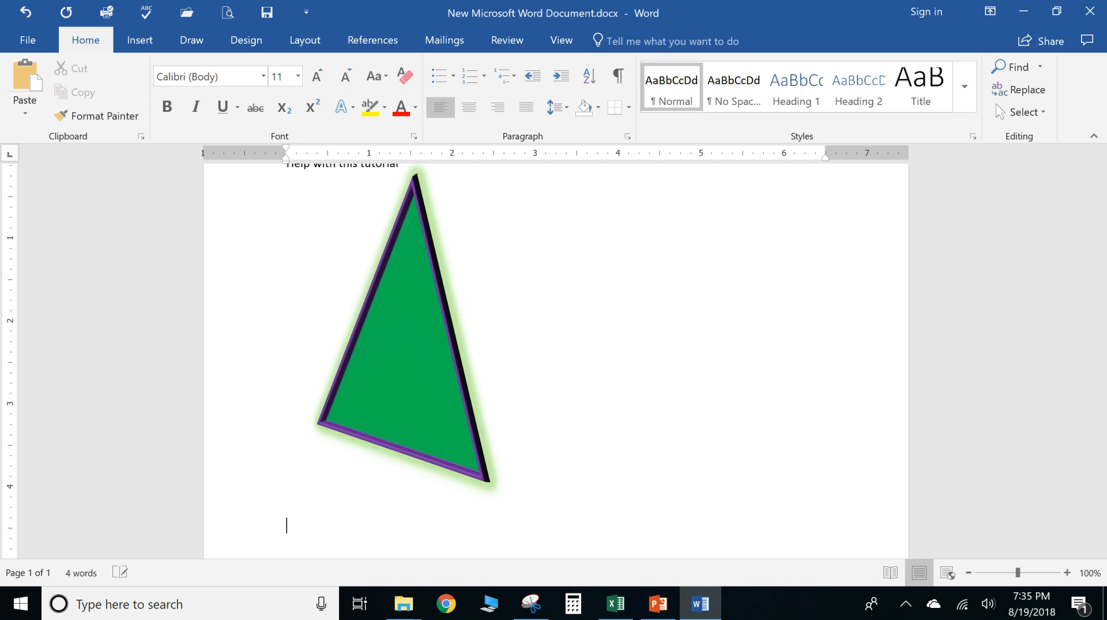
pyautogui.scroll(-4, 570, 441)
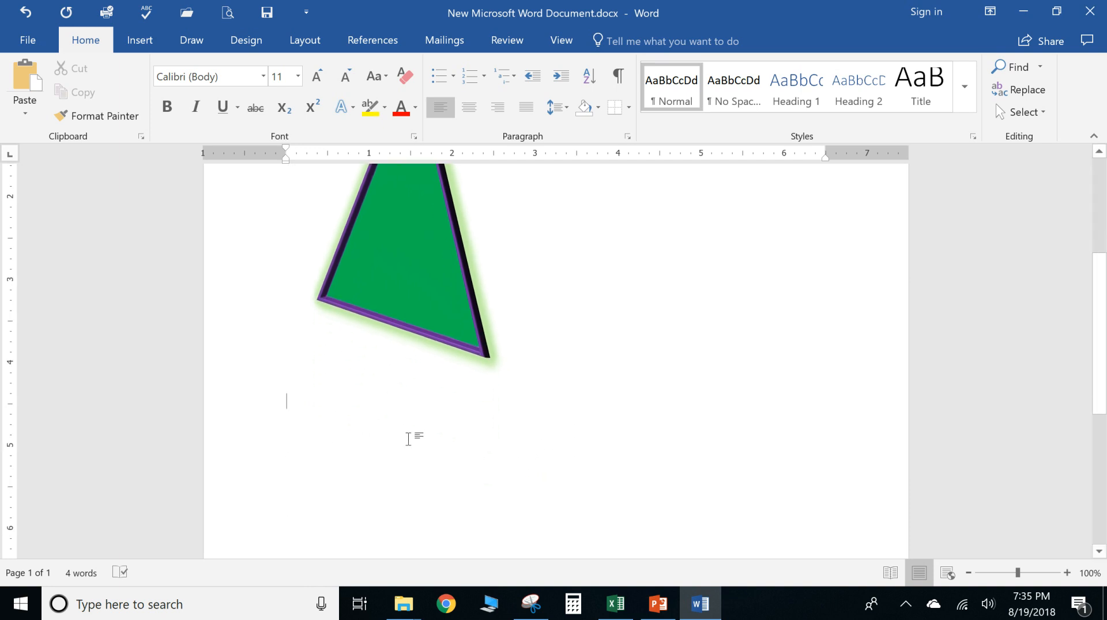
# Insert a Continuous Arrow Process SmartArt graphic from the Process category below the triangle
pyautogui.click(147, 44)
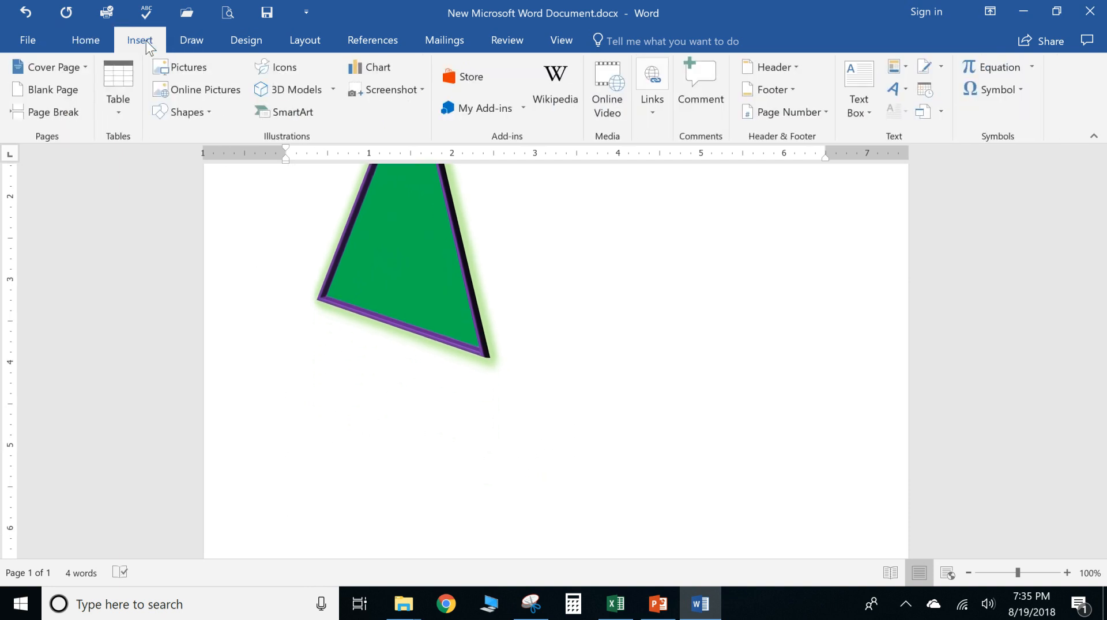
pyautogui.click(312, 113)
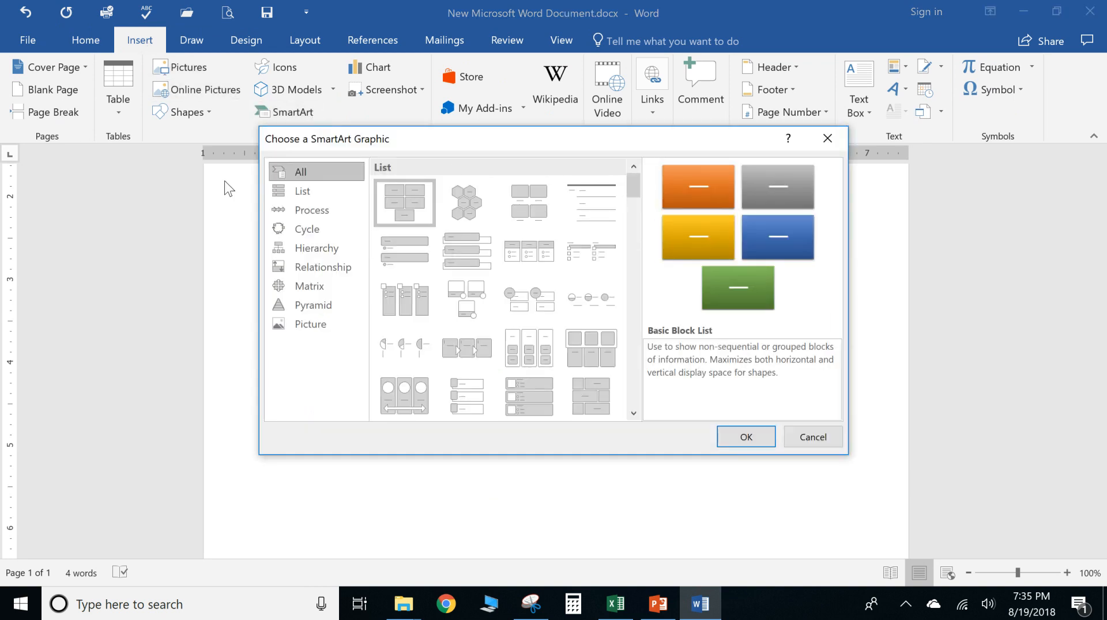
pyautogui.click(320, 288)
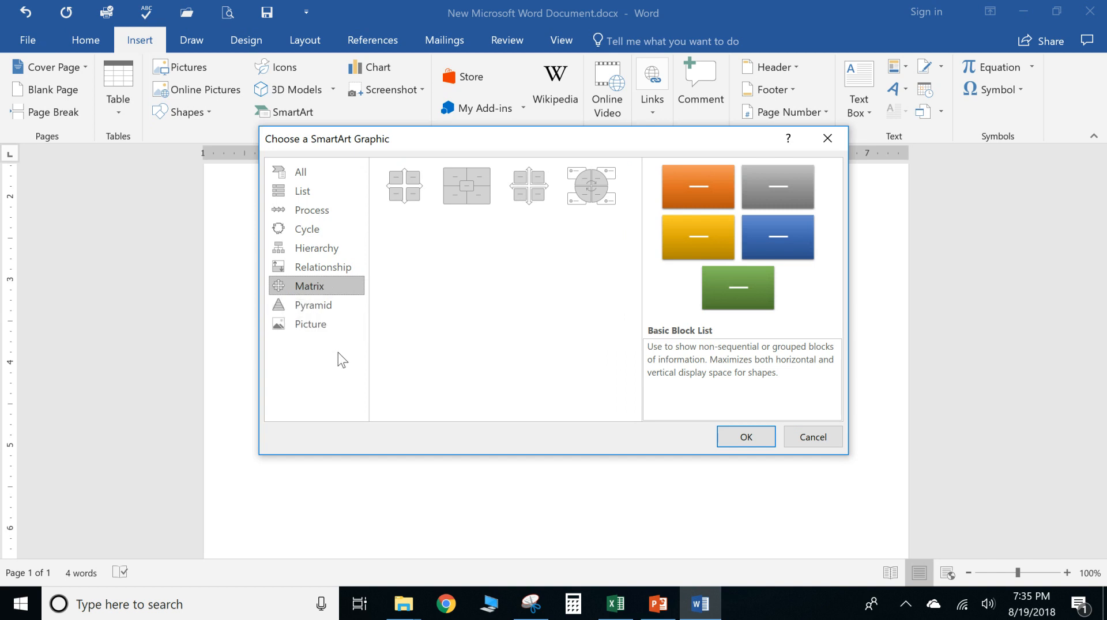
pyautogui.click(306, 211)
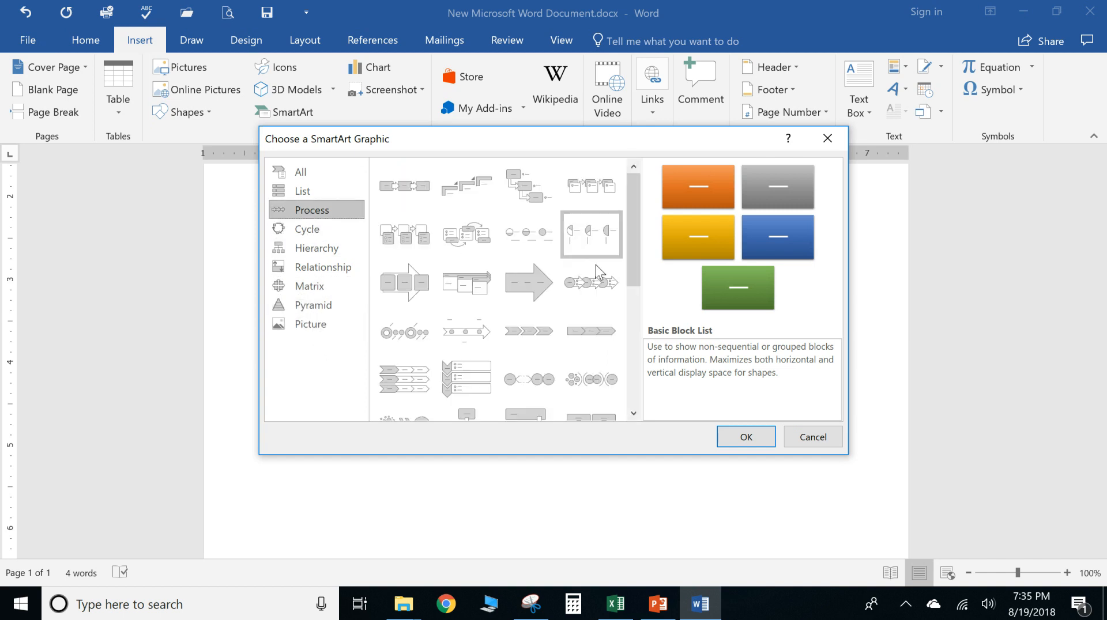
pyautogui.click(529, 283)
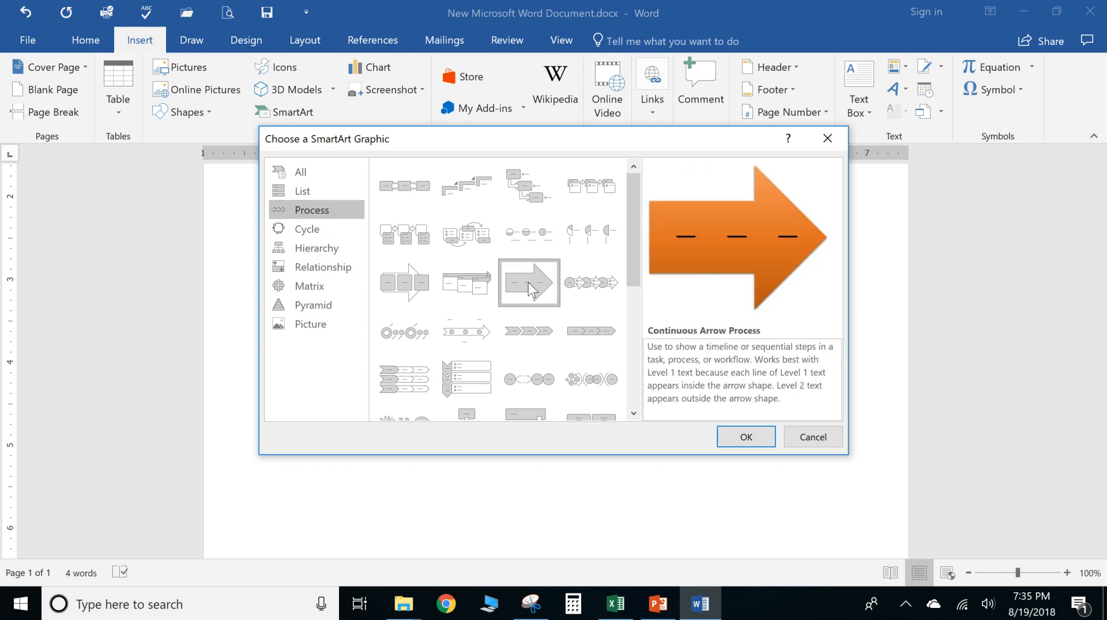
pyautogui.click(745, 437)
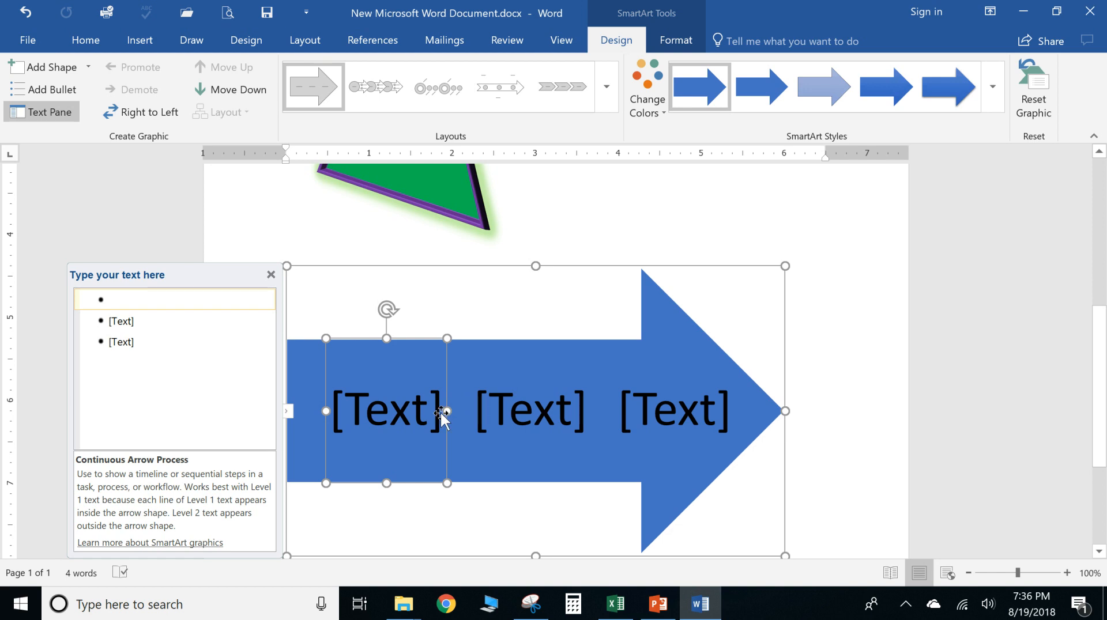
# Enter "Go" in each of the three text placeholders of the SmartArt arrow and deselect the graphic
pyautogui.write('Go')
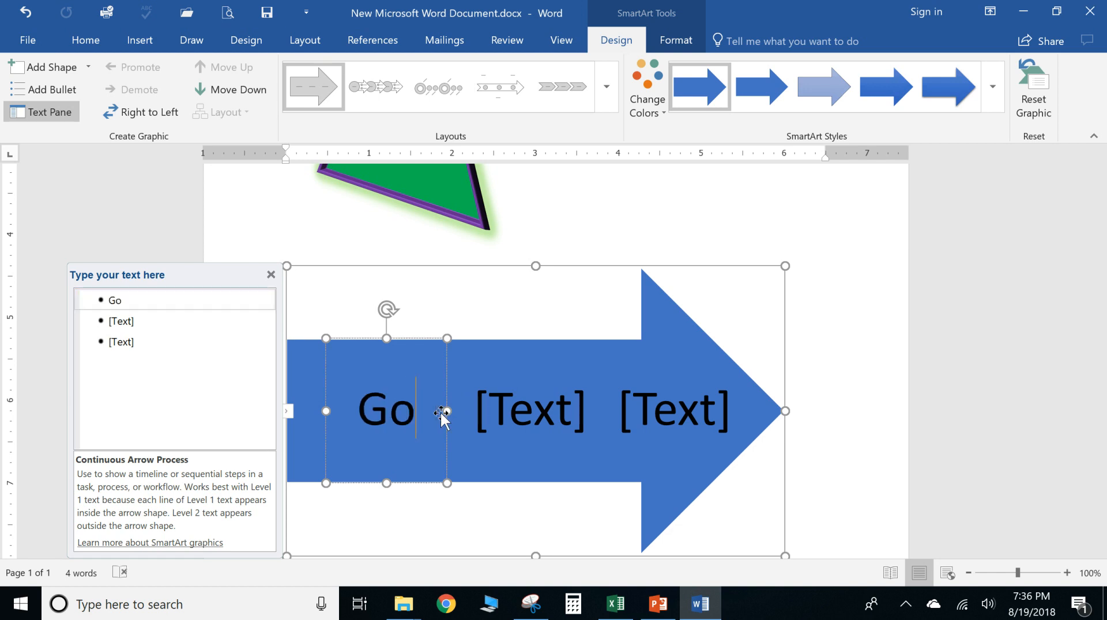
pyautogui.click(581, 427)
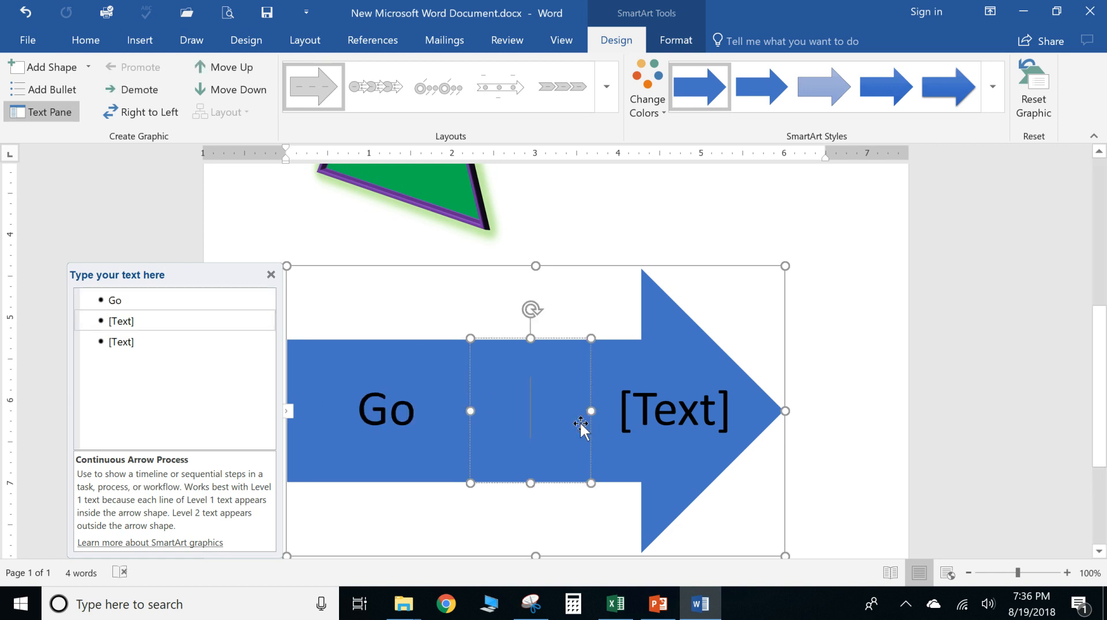
pyautogui.write('GO')
pyautogui.press('BackSpace')
pyautogui.write('o')
pyautogui.click(678, 425)
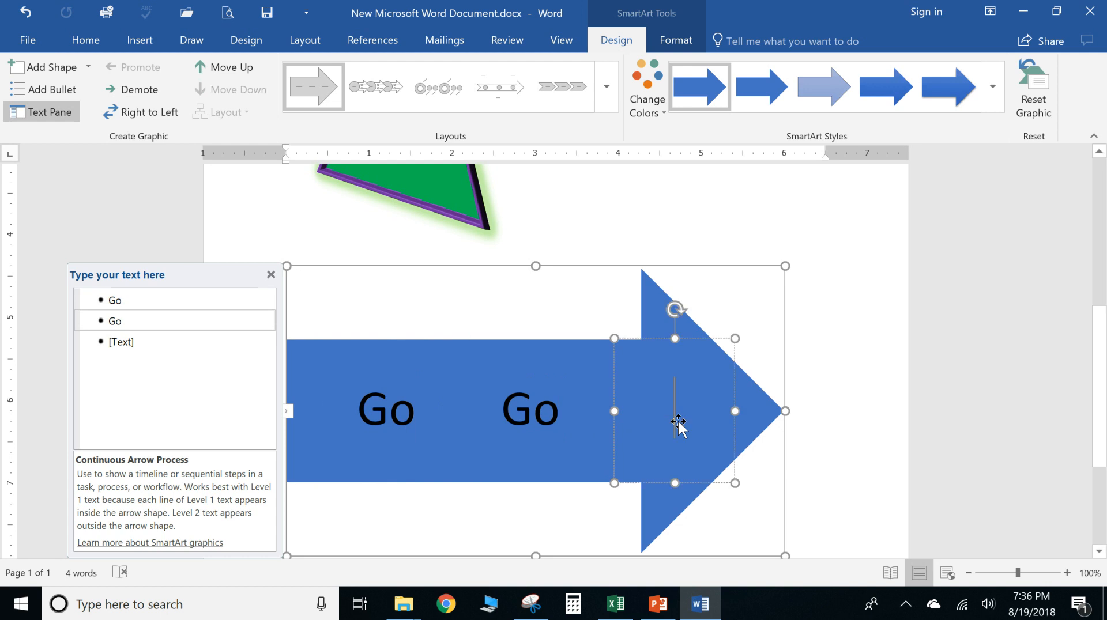
pyautogui.write('Go')
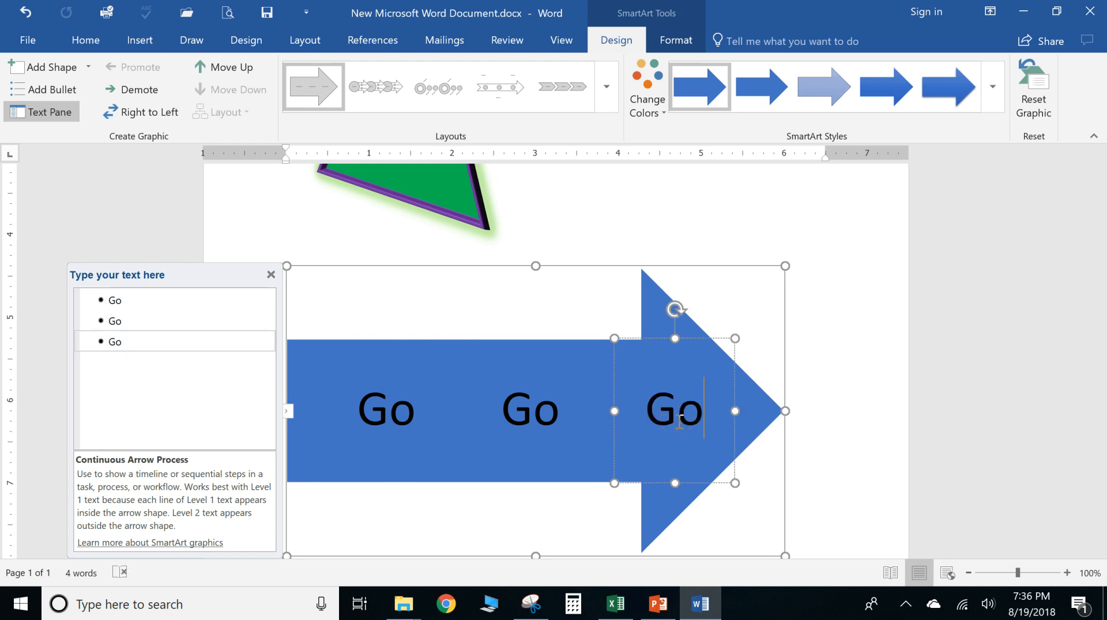
pyautogui.click(821, 425)
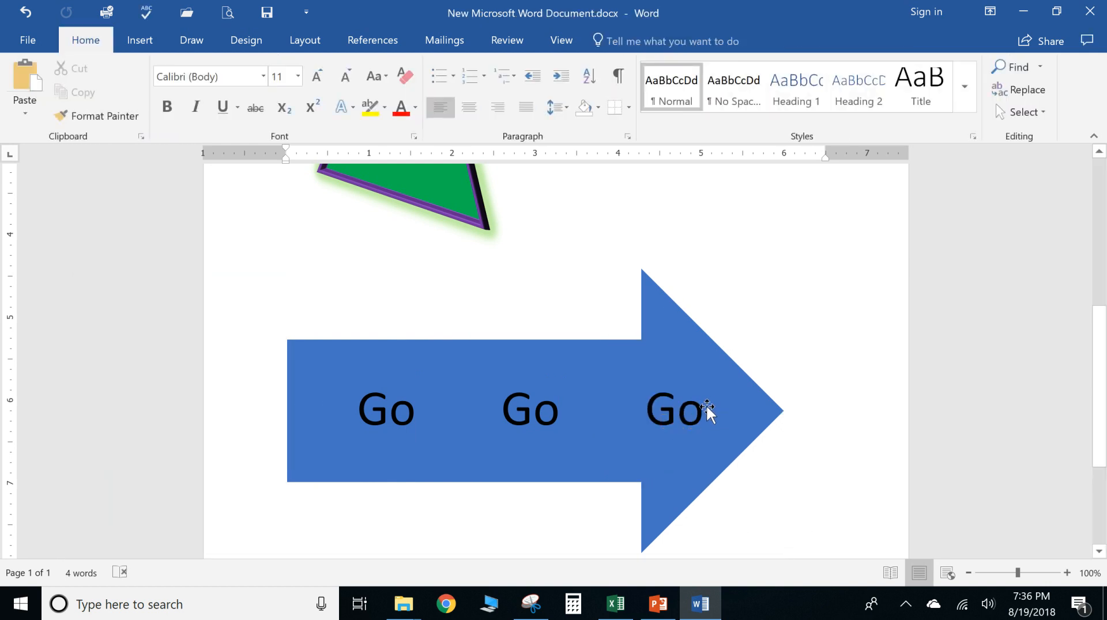
# Select the SmartArt arrow and apply the light blue outlined shape style with no colored fill
pyautogui.scroll(-4, 790, 396)
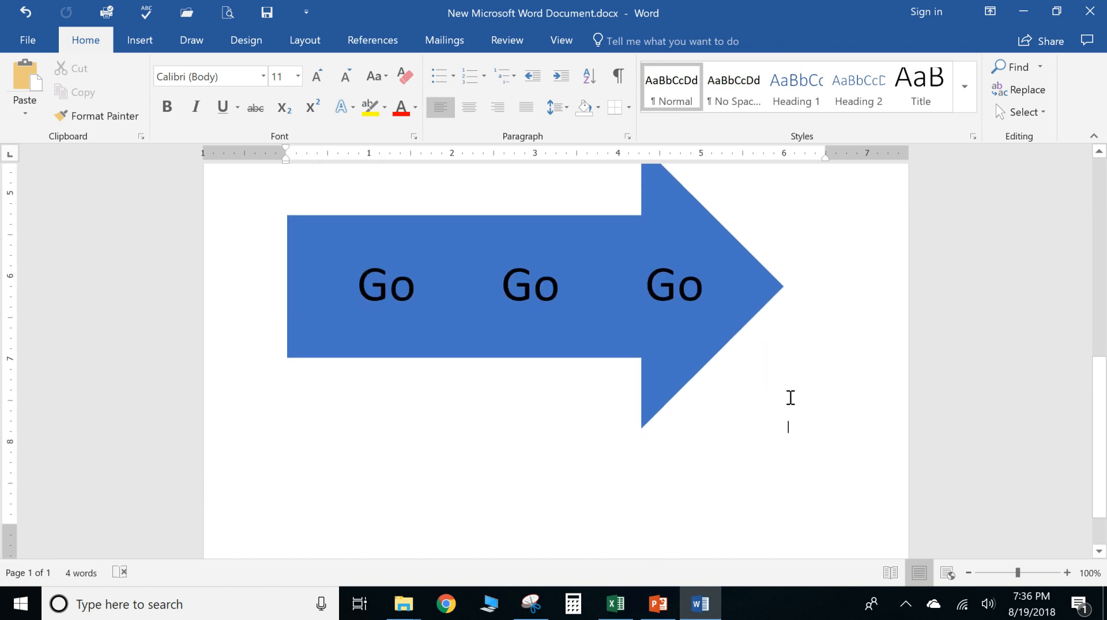
pyautogui.click(703, 286)
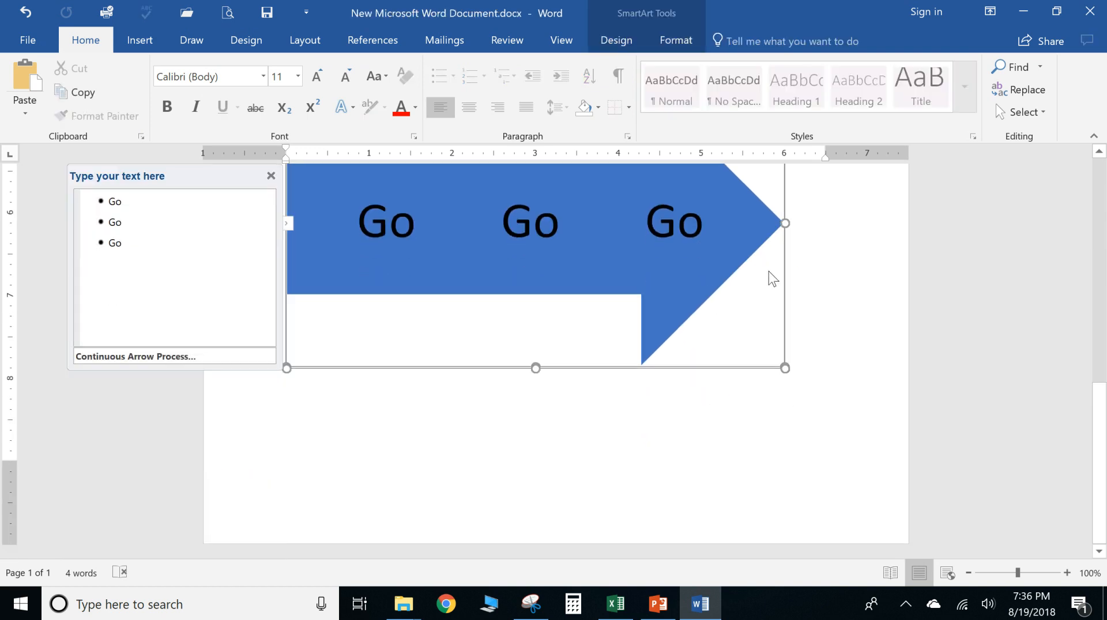
pyautogui.scroll(2, 867, 342)
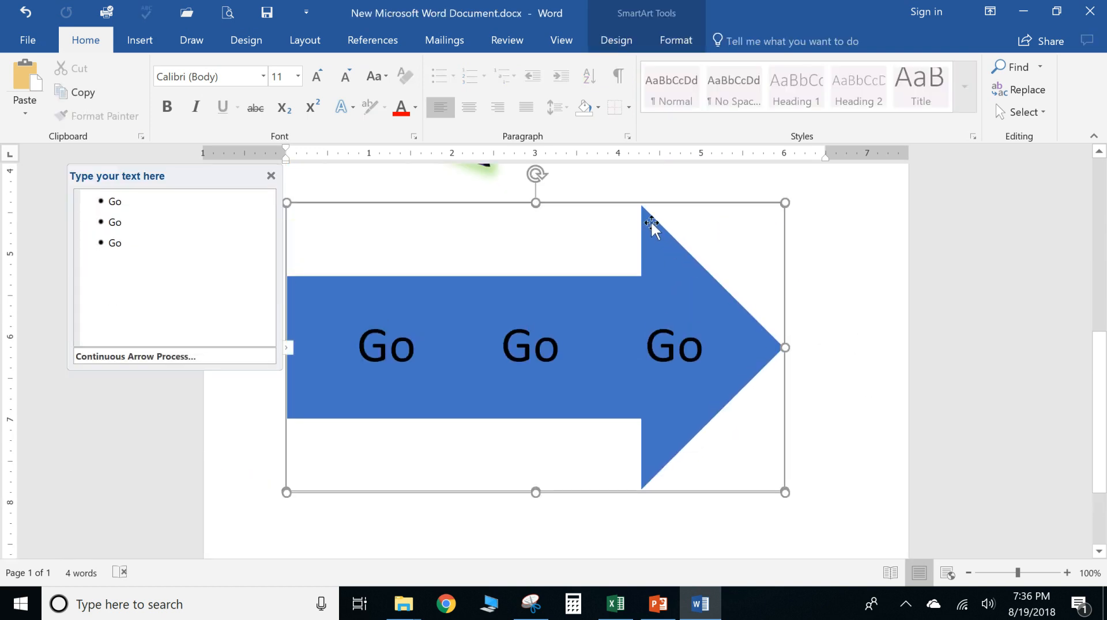
pyautogui.click(676, 41)
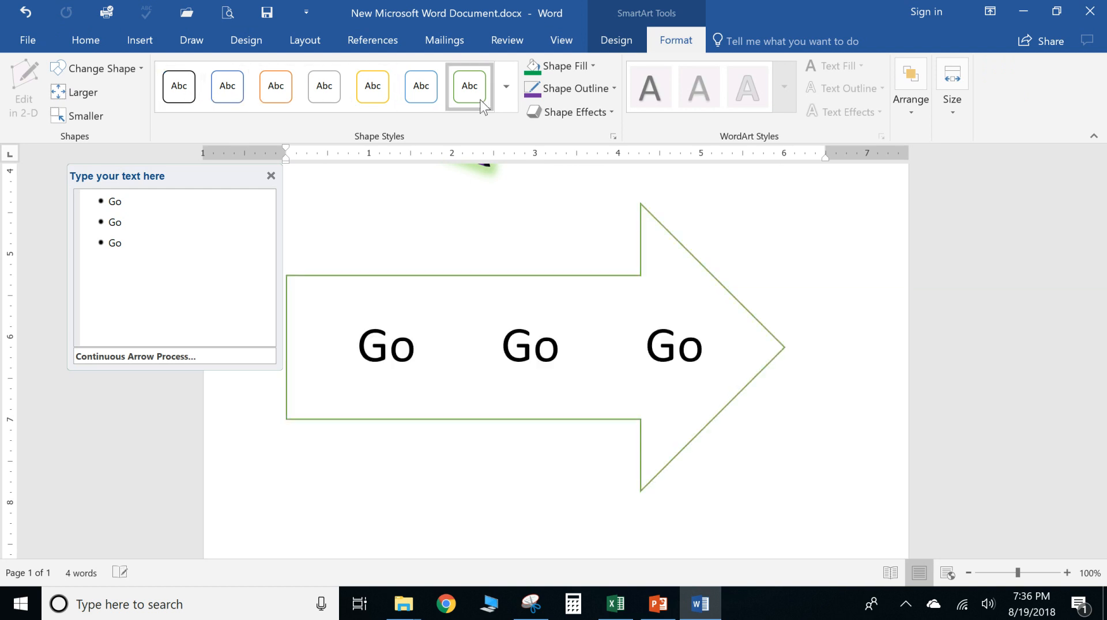
pyautogui.click(425, 99)
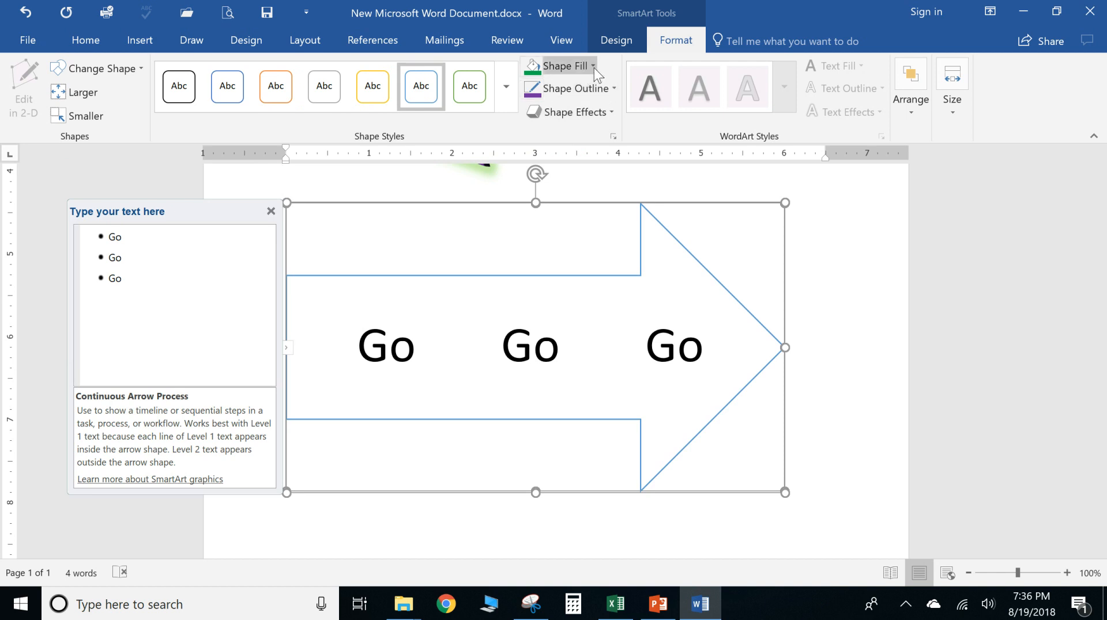
# Fill the arrow with standard yellow and set its outline weight to 6 pt
pyautogui.click(568, 66)
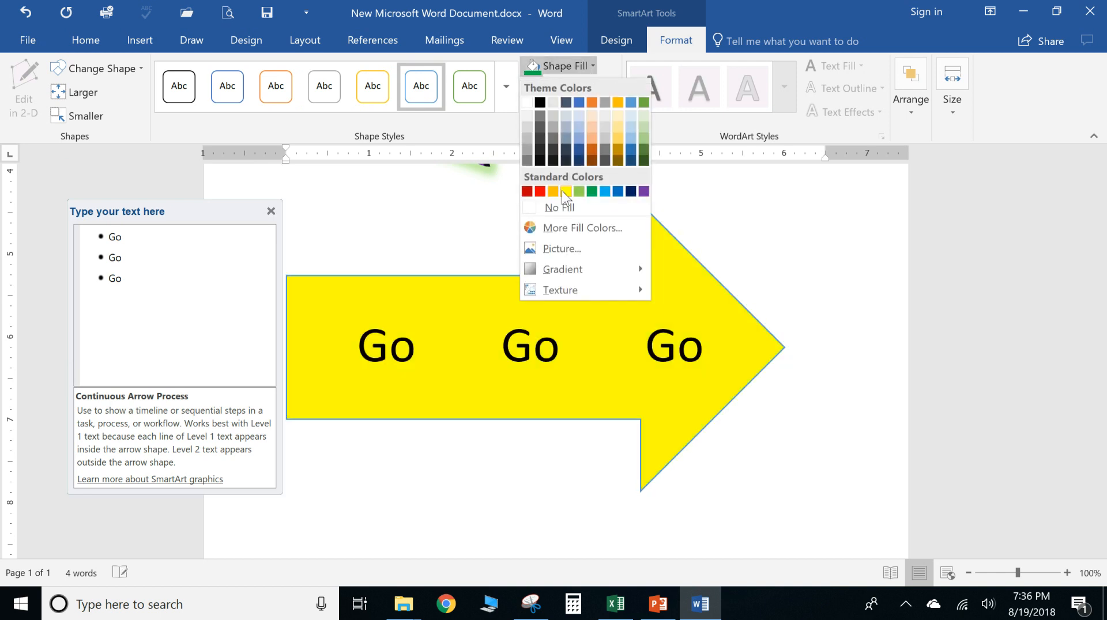
pyautogui.click(563, 192)
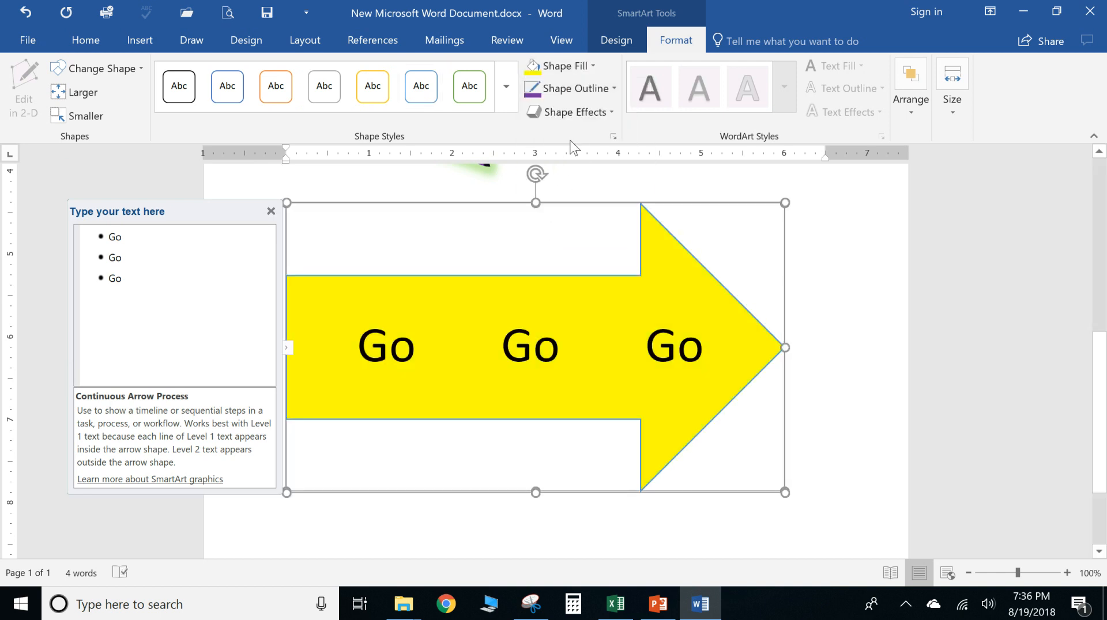
pyautogui.click(615, 86)
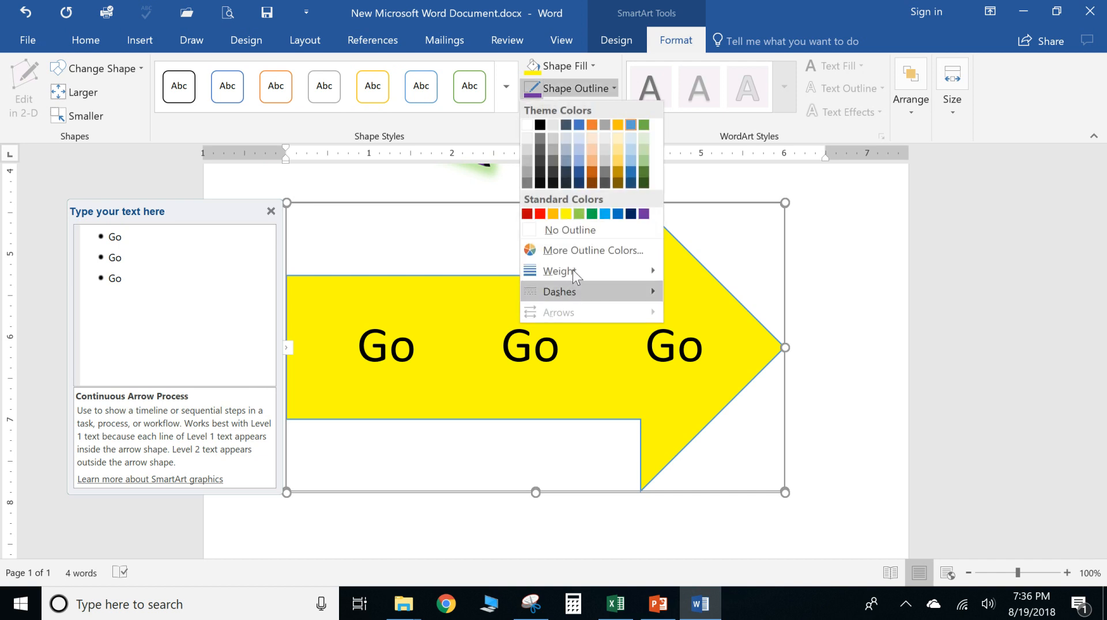
pyautogui.moveTo(573, 268)
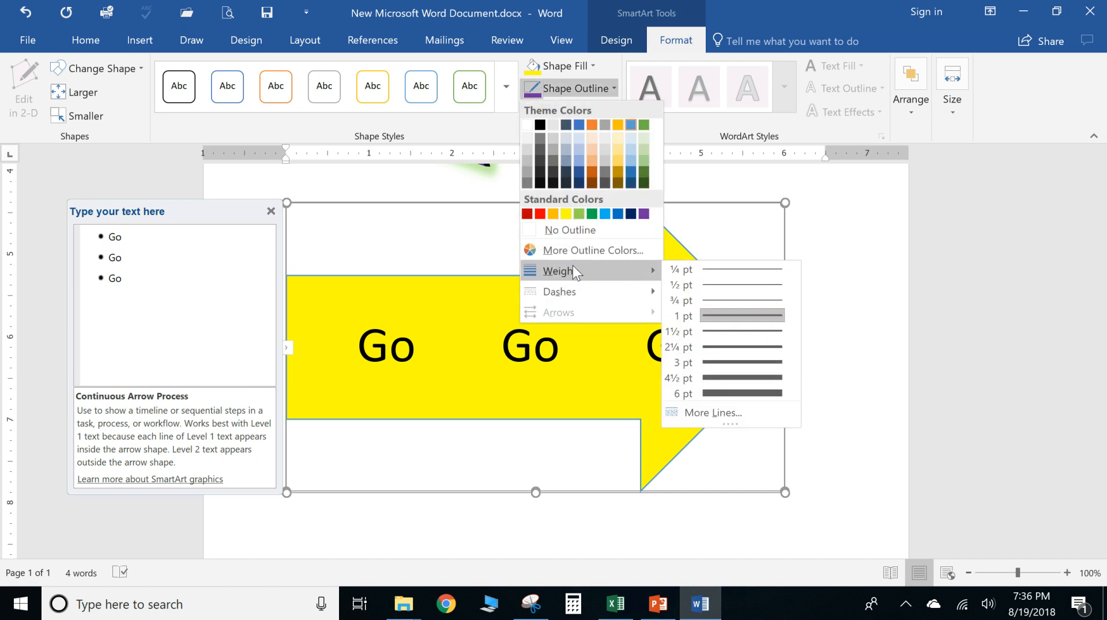
pyautogui.click(726, 393)
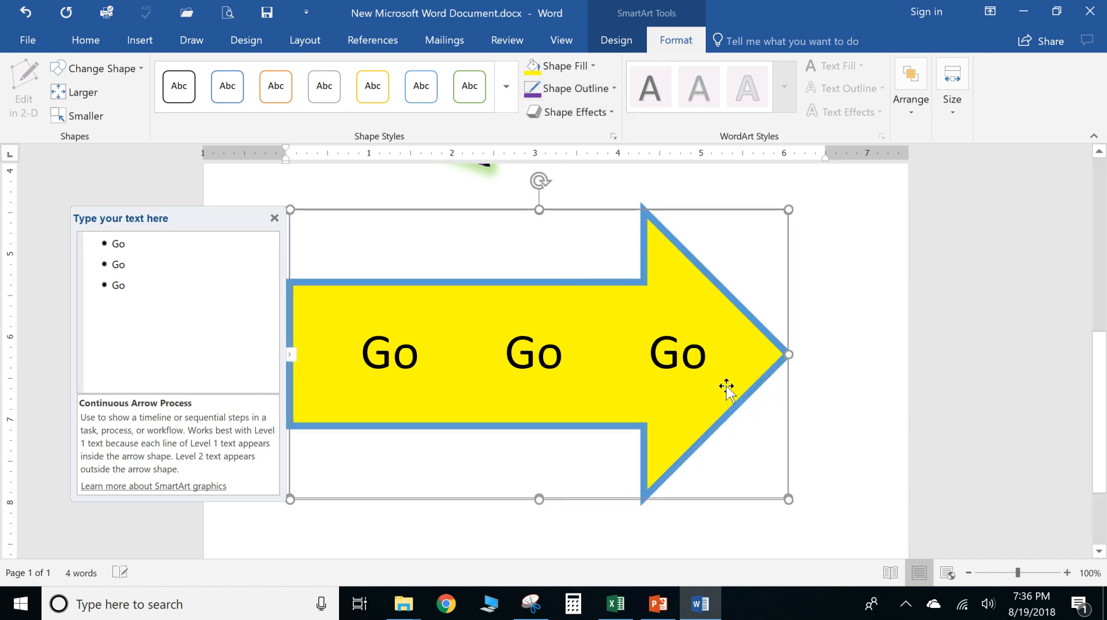
# Apply the third outer shadow of the middle row to the arrow and close the SmartArt text pane
pyautogui.click(610, 112)
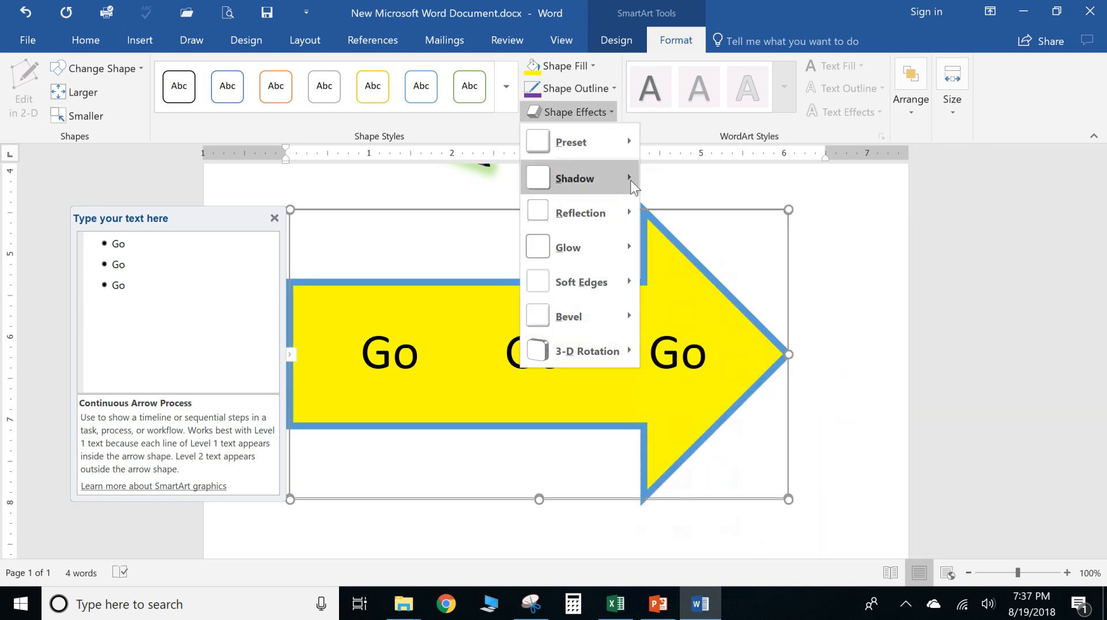
pyautogui.moveTo(632, 184)
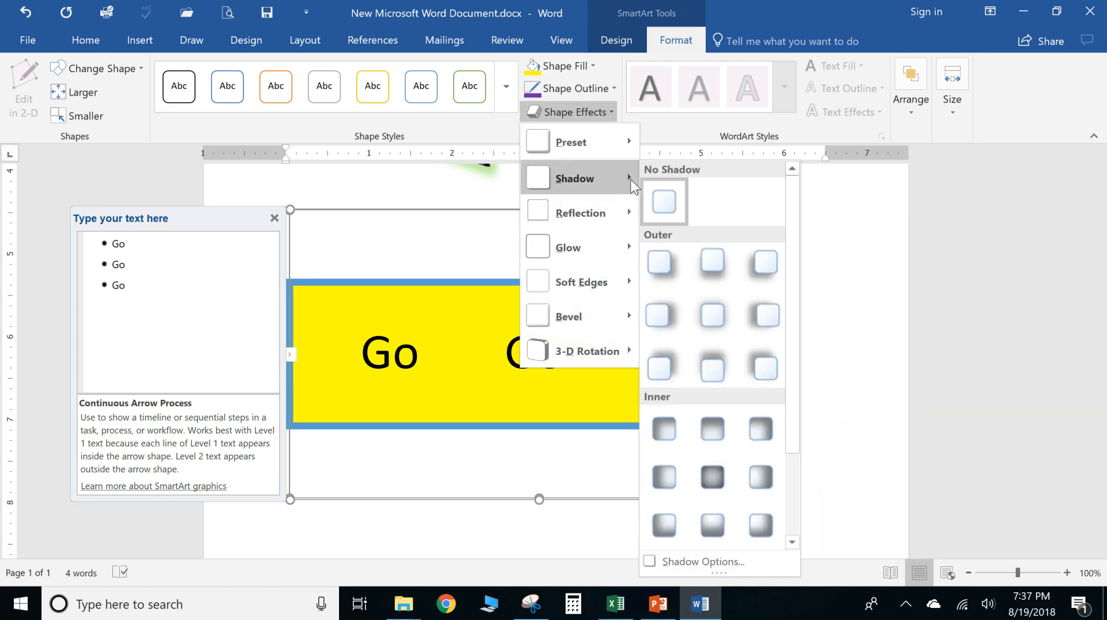
pyautogui.click(756, 315)
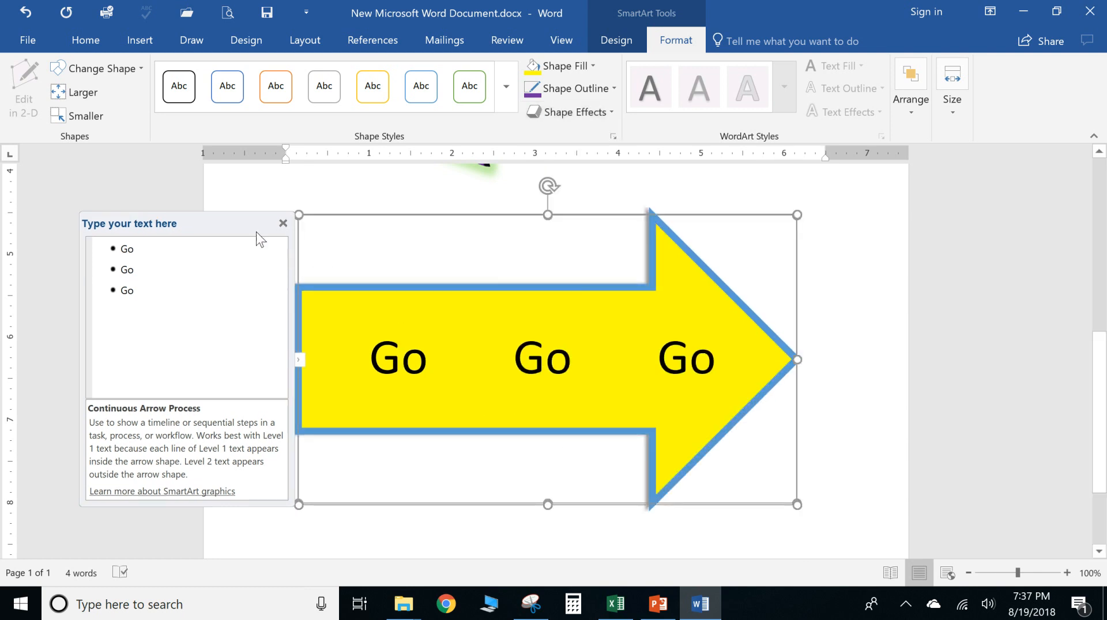
pyautogui.click(282, 222)
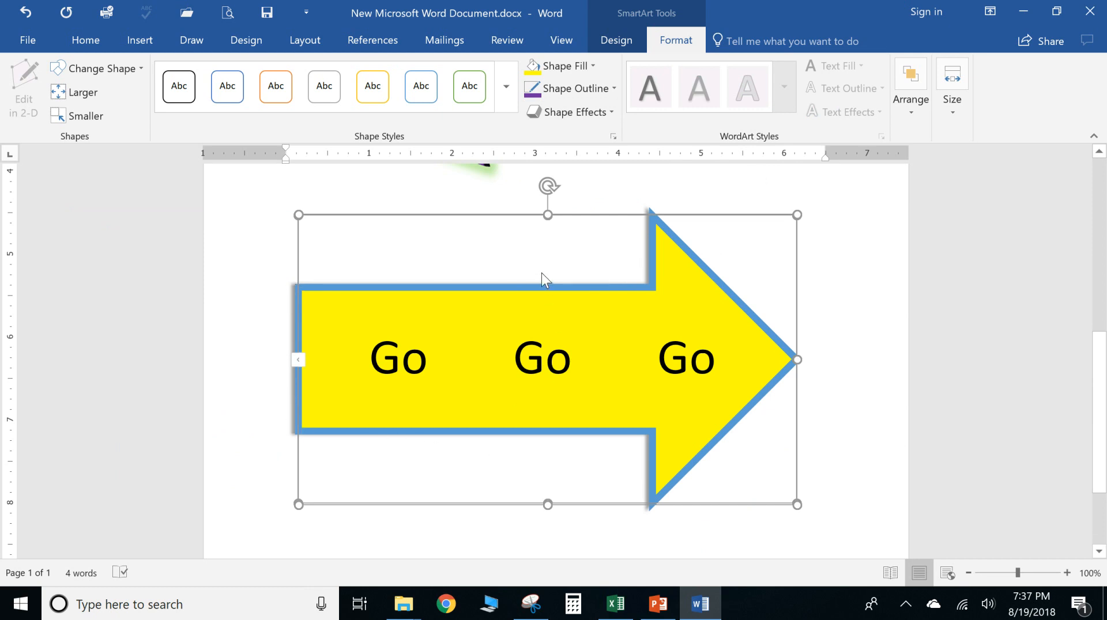
# Try font size 96 on the arrow's first "Go" label, then settle on size 60
pyautogui.click(424, 369)
pyautogui.moveTo(427, 369); pyautogui.dragTo(370, 367)
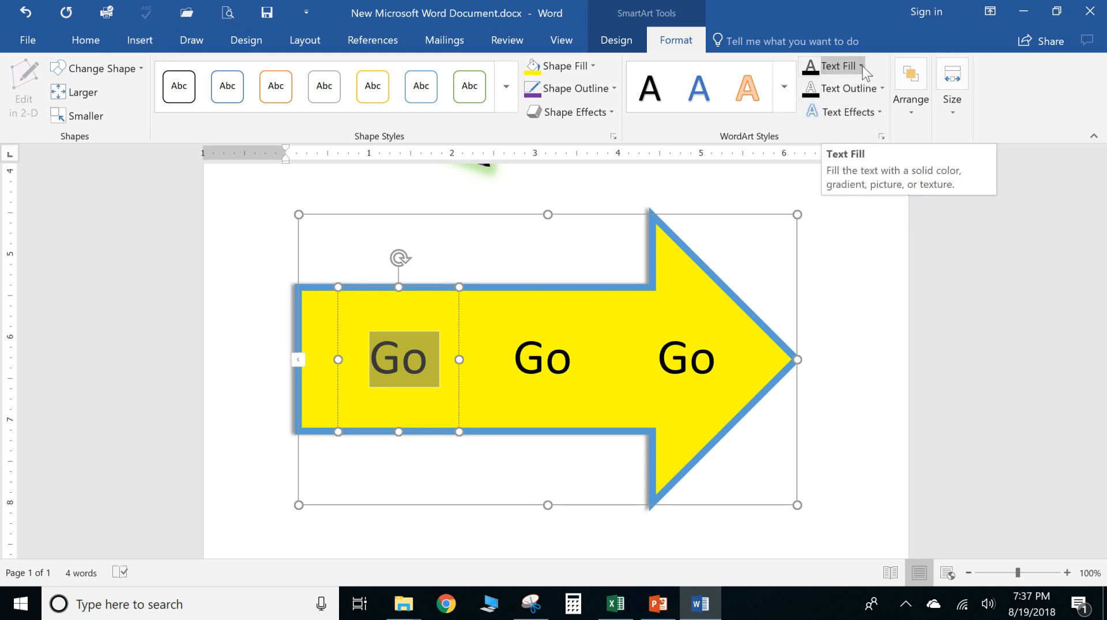
pyautogui.click(85, 40)
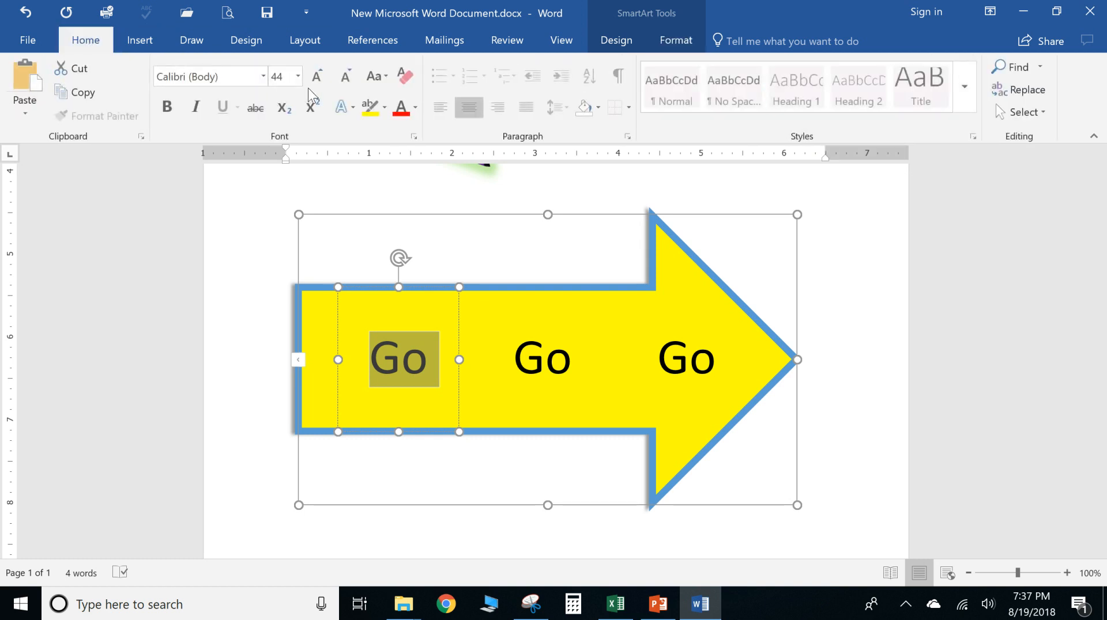
pyautogui.click(291, 78)
pyautogui.click(301, 76)
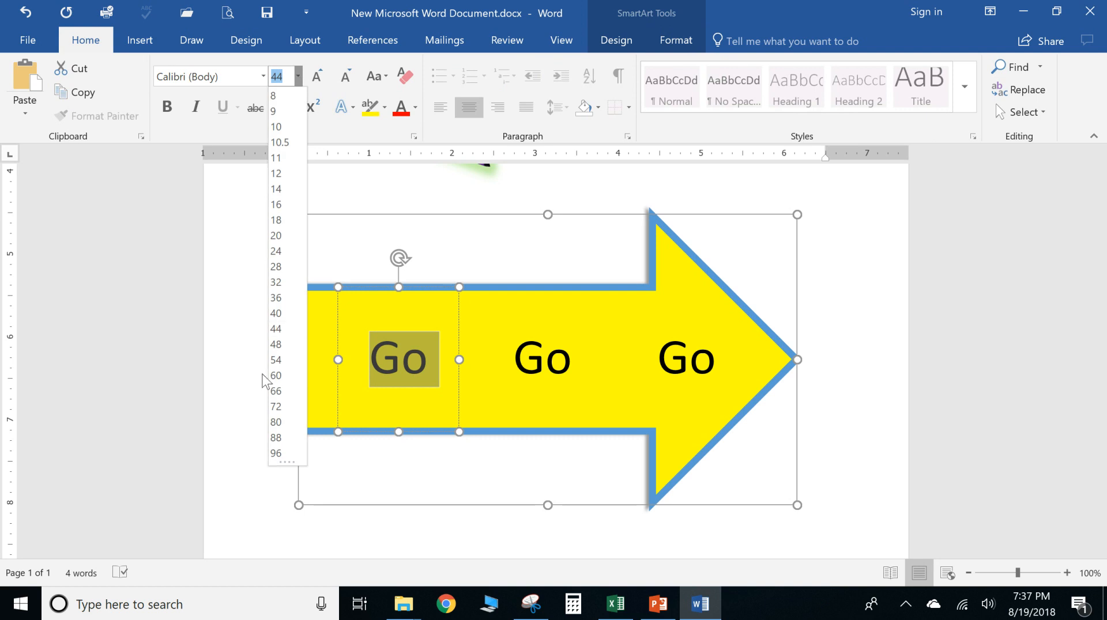
pyautogui.click(279, 450)
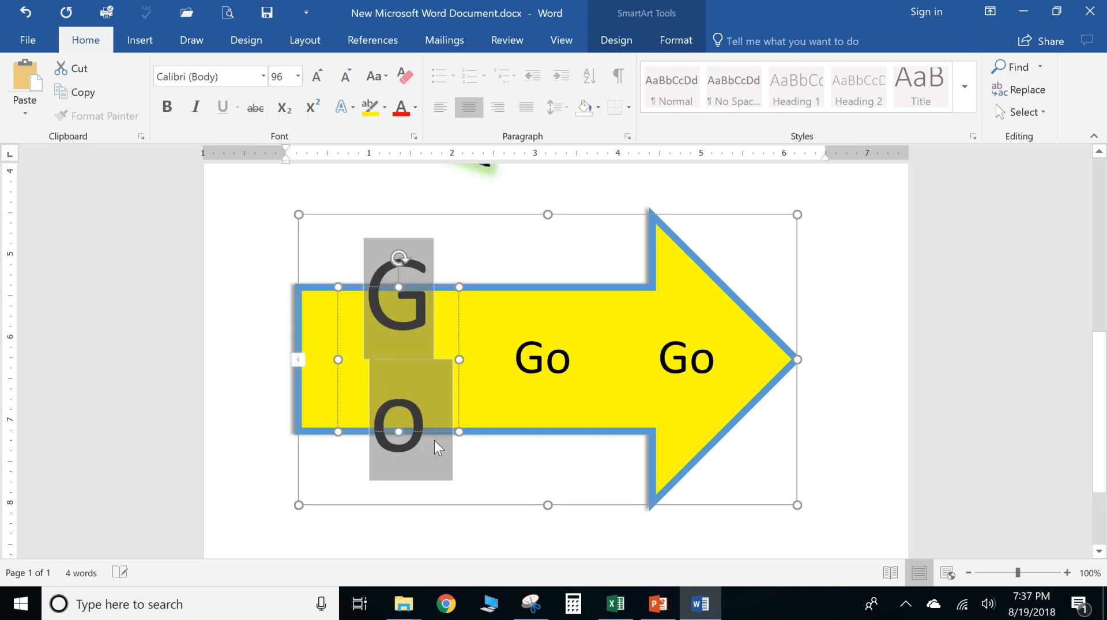
pyautogui.click(298, 76)
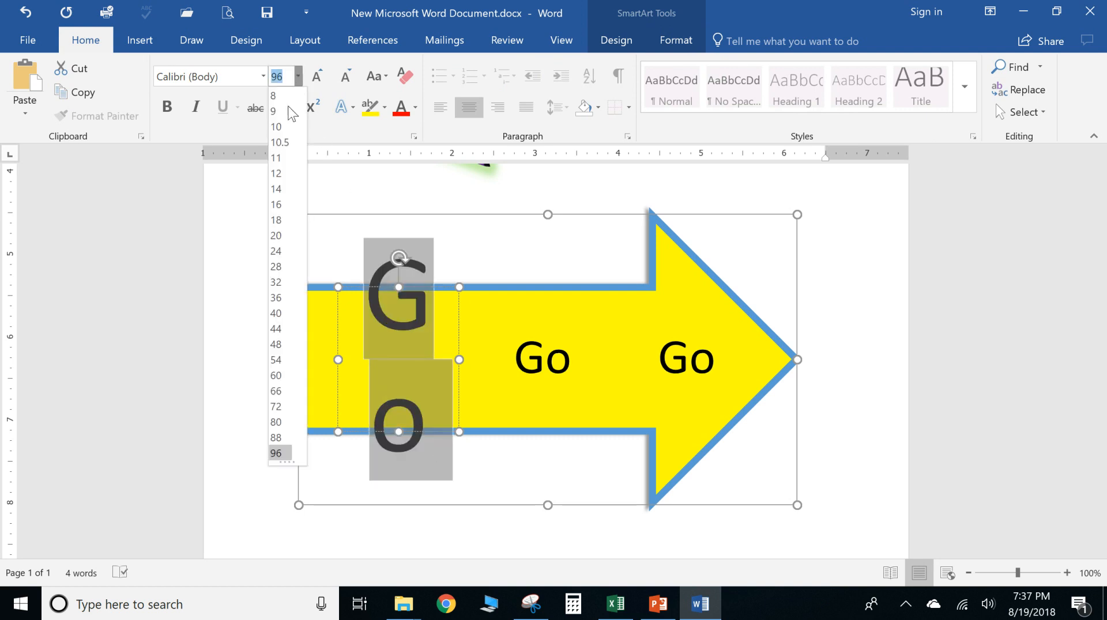
pyautogui.click(277, 375)
# Set the font size of the middle "Go" label in the arrow to 60
pyautogui.moveTo(542, 350); pyautogui.dragTo(575, 361)
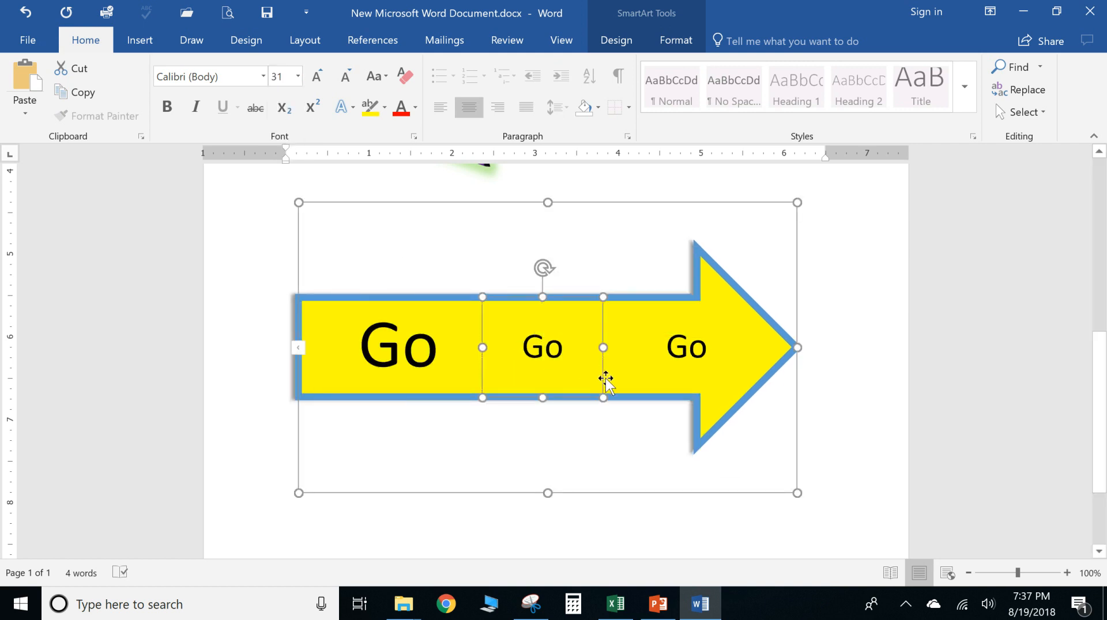
pyautogui.hotkey('ctrl', 'a')
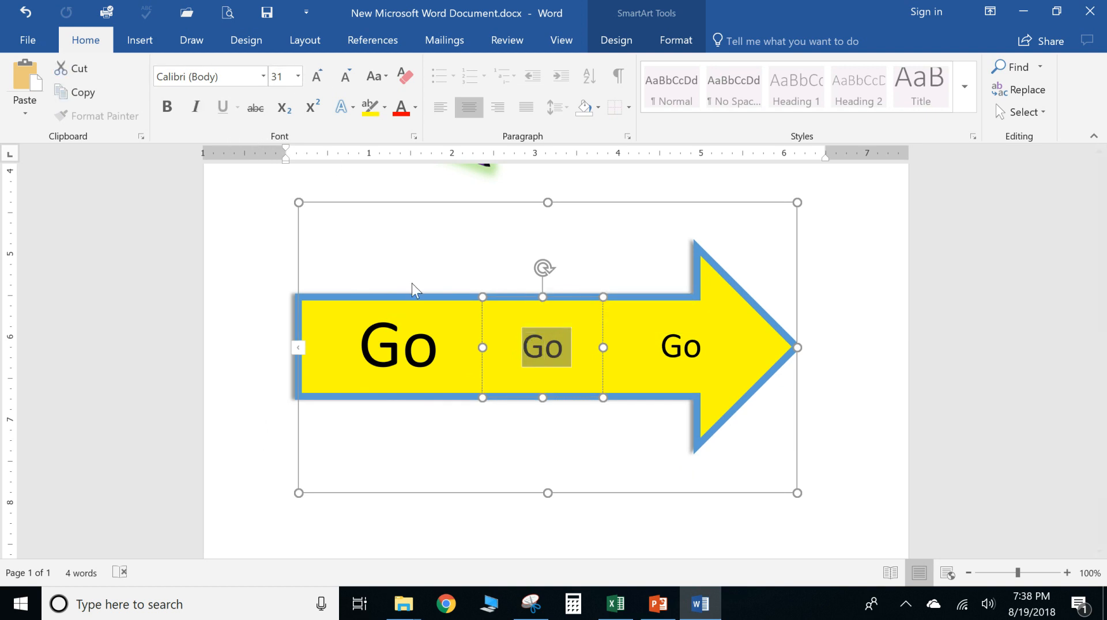
pyautogui.click(297, 82)
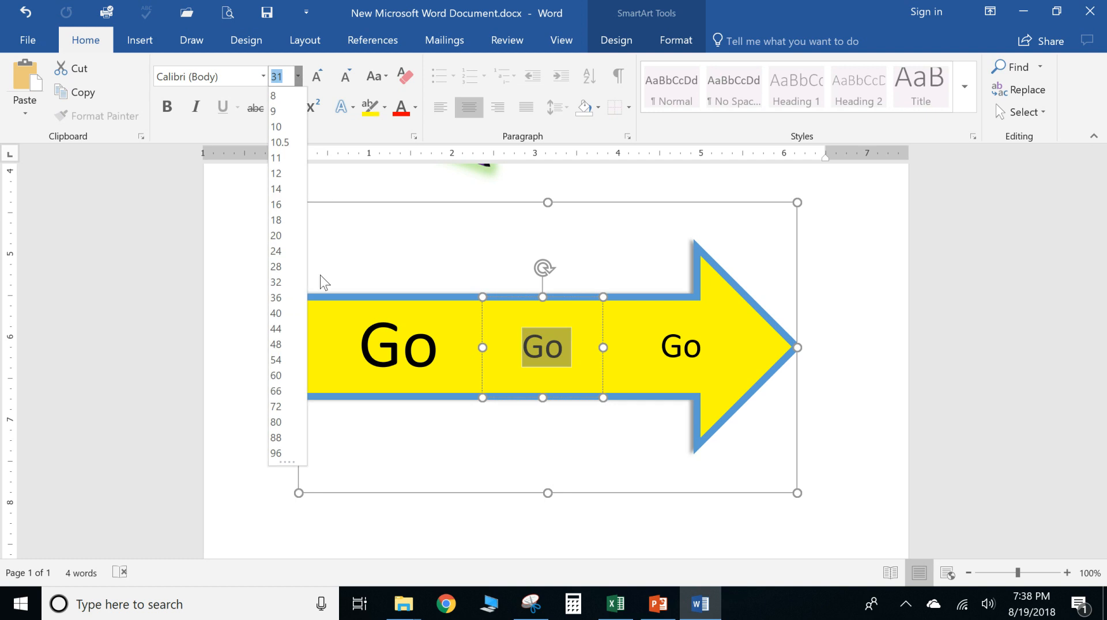
pyautogui.click(277, 375)
# Set the font size of the third "Go" label near the arrowhead to 60 and deselect it
pyautogui.doubleClick(670, 349)
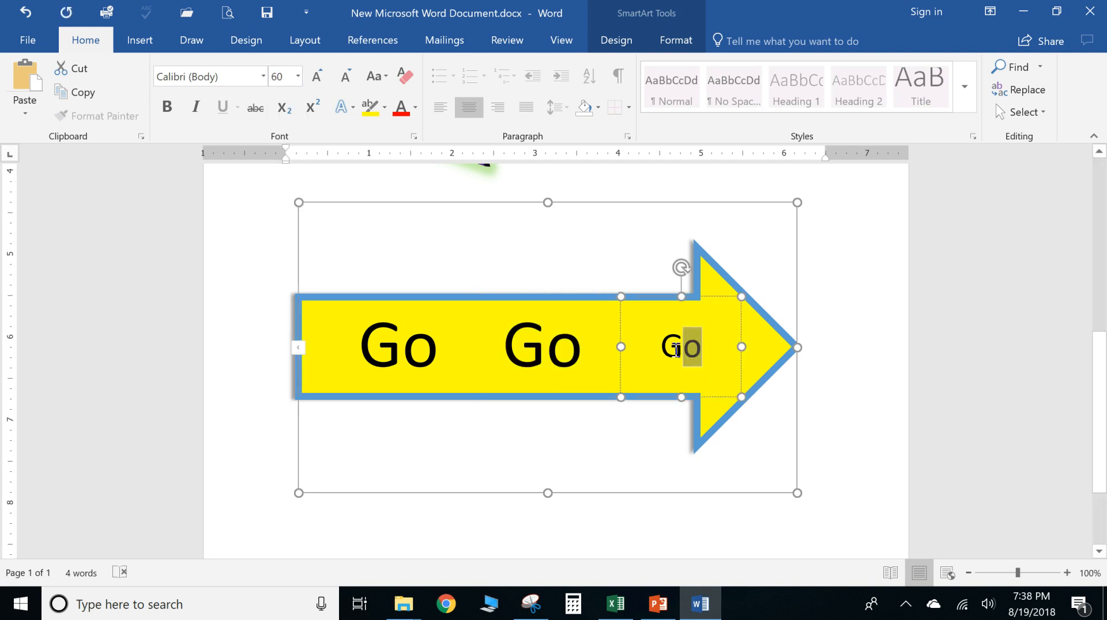
pyautogui.click(297, 76)
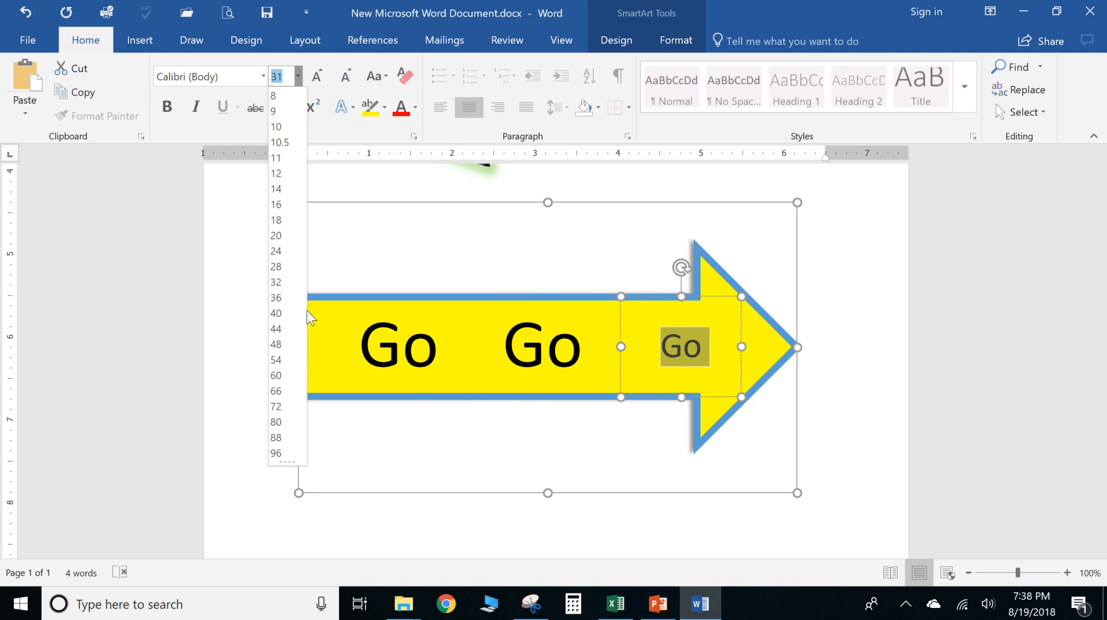
pyautogui.click(276, 375)
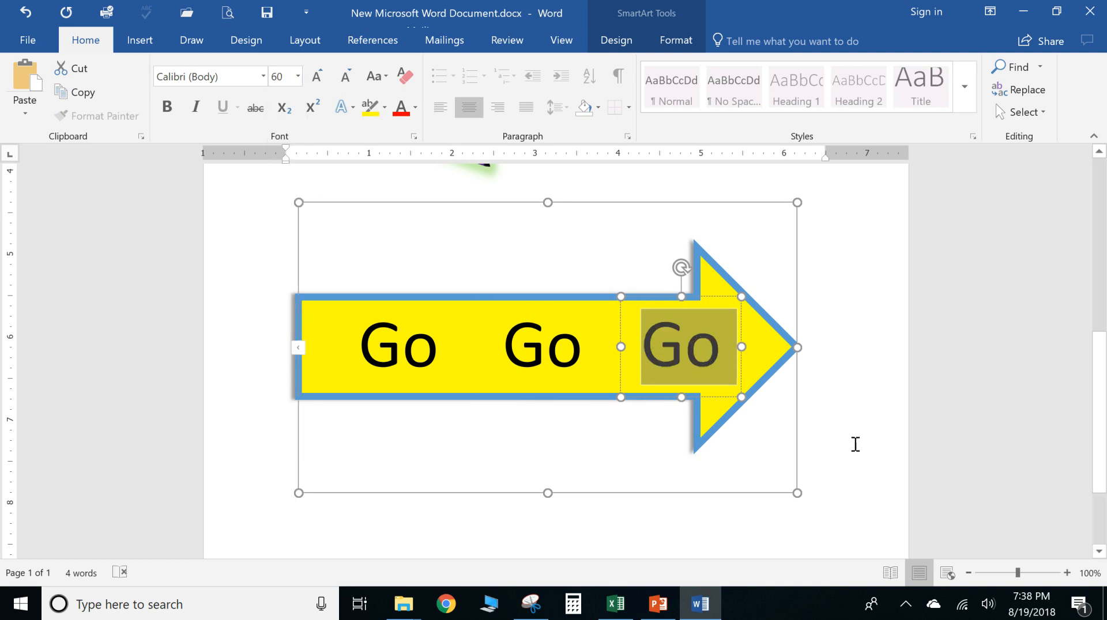
pyautogui.click(842, 447)
# Fill the box behind the arrow's first "Go" label with the standard dark blue
pyautogui.click(402, 357)
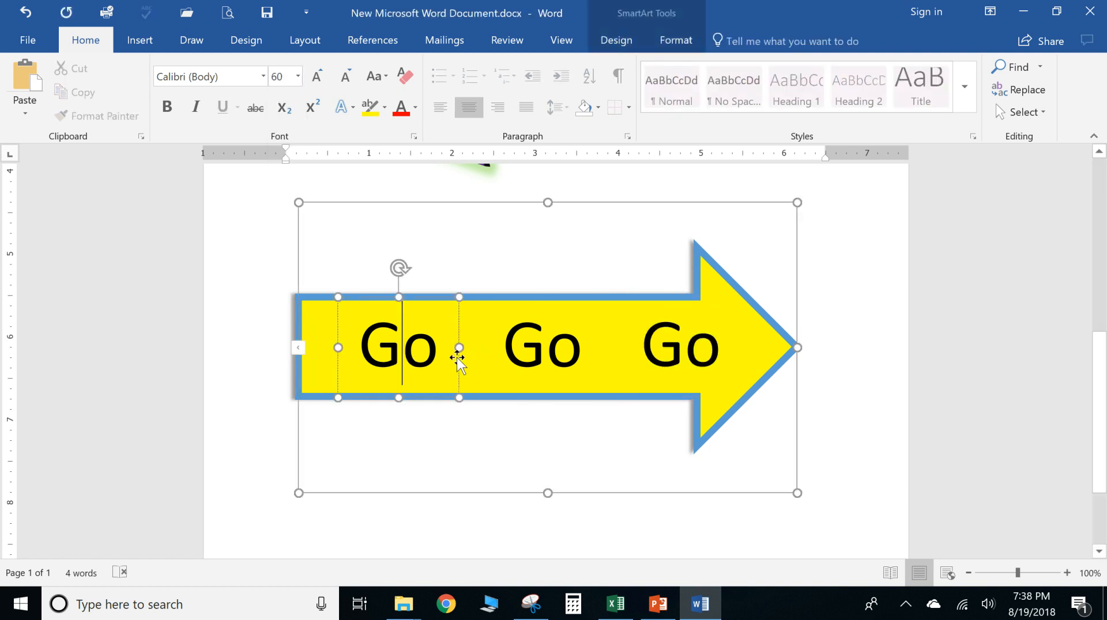
pyautogui.click(459, 374)
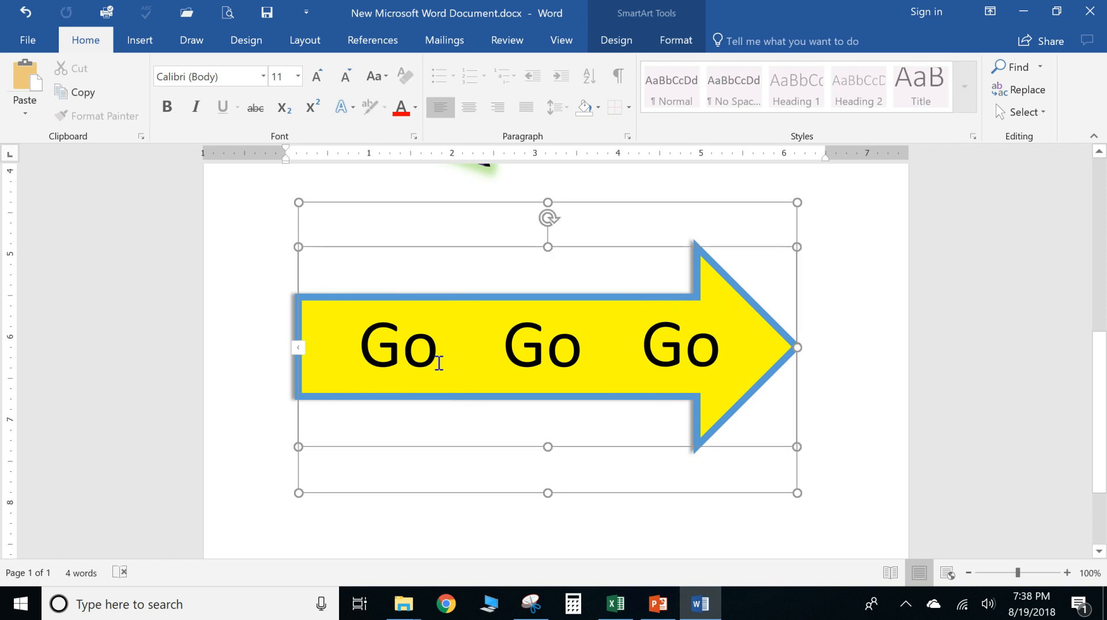
pyautogui.click(438, 362)
pyautogui.click(459, 369)
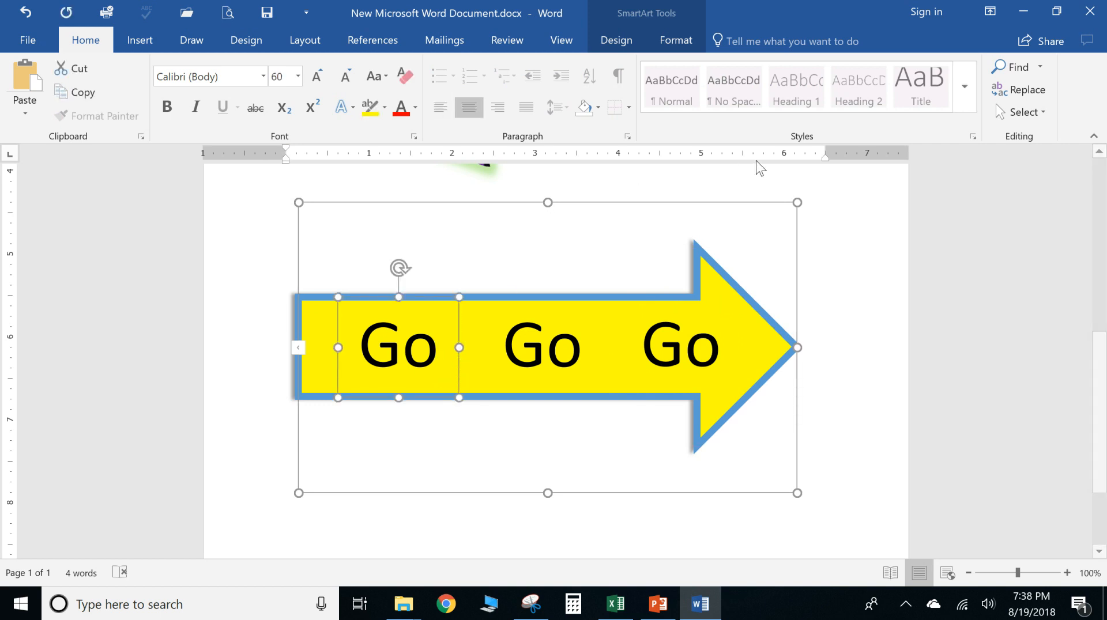
pyautogui.click(674, 44)
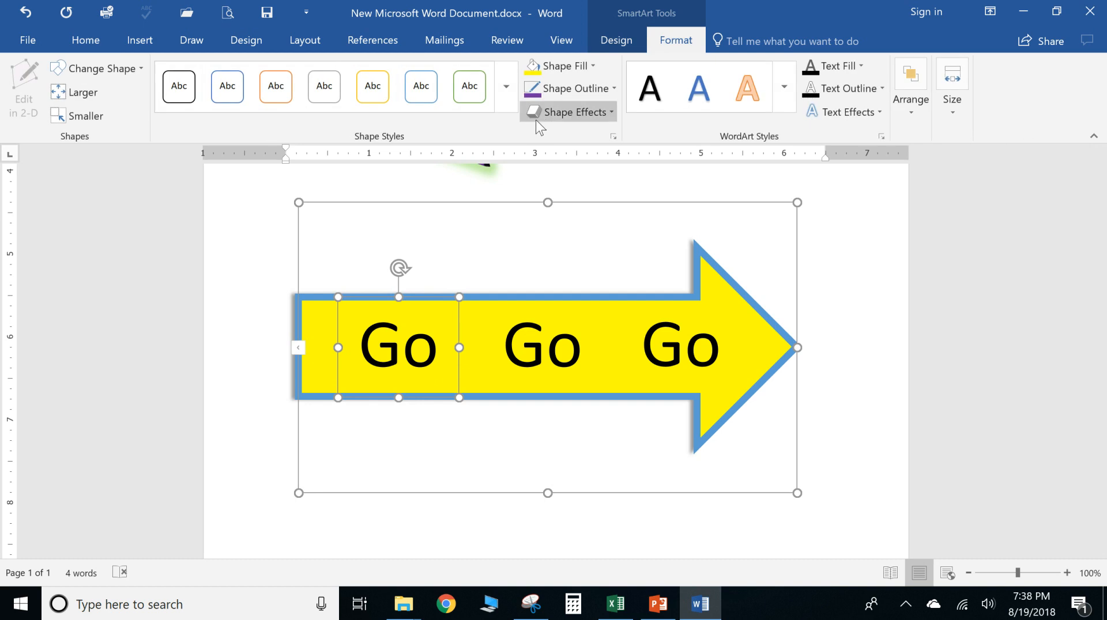
pyautogui.click(591, 66)
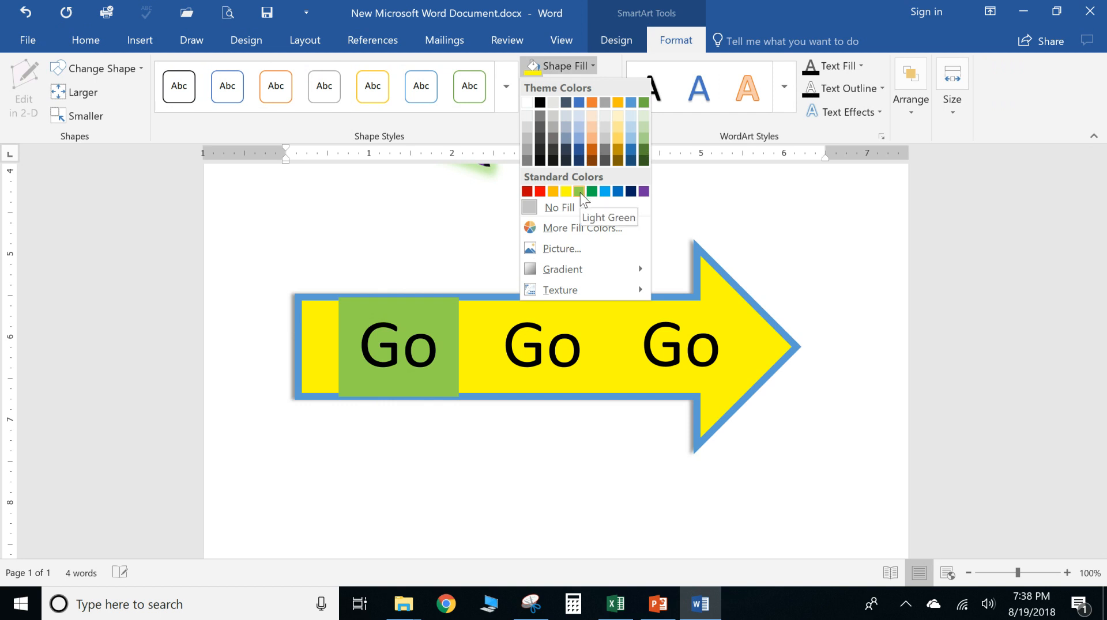
pyautogui.click(631, 191)
# Fill the box behind the middle "Go" label with a medium blue theme color from the darker shades
pyautogui.click(568, 346)
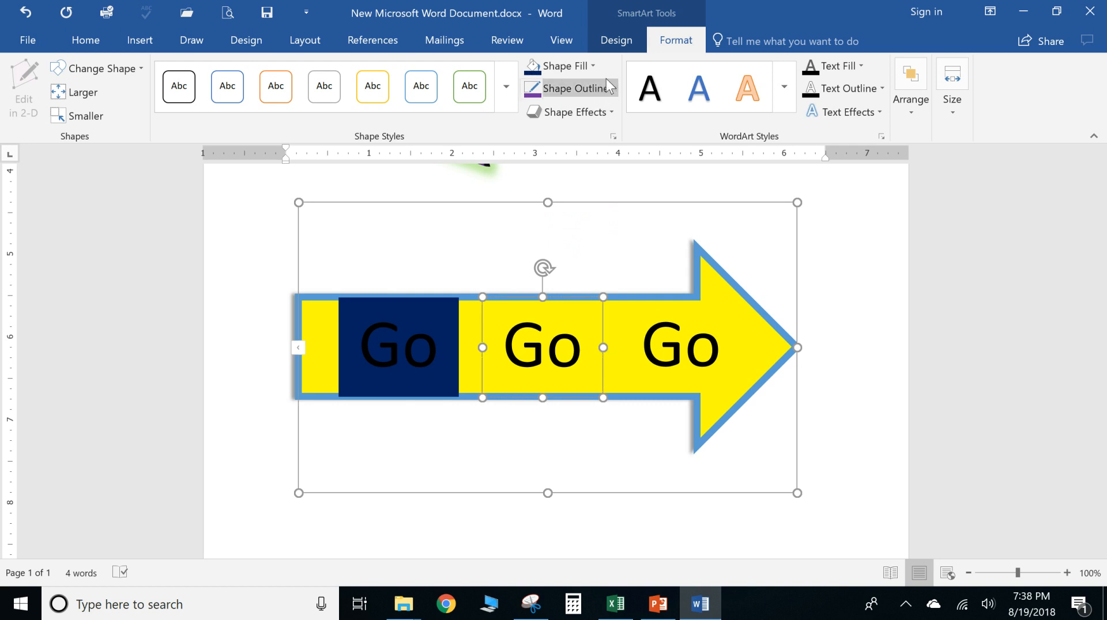
pyautogui.click(596, 67)
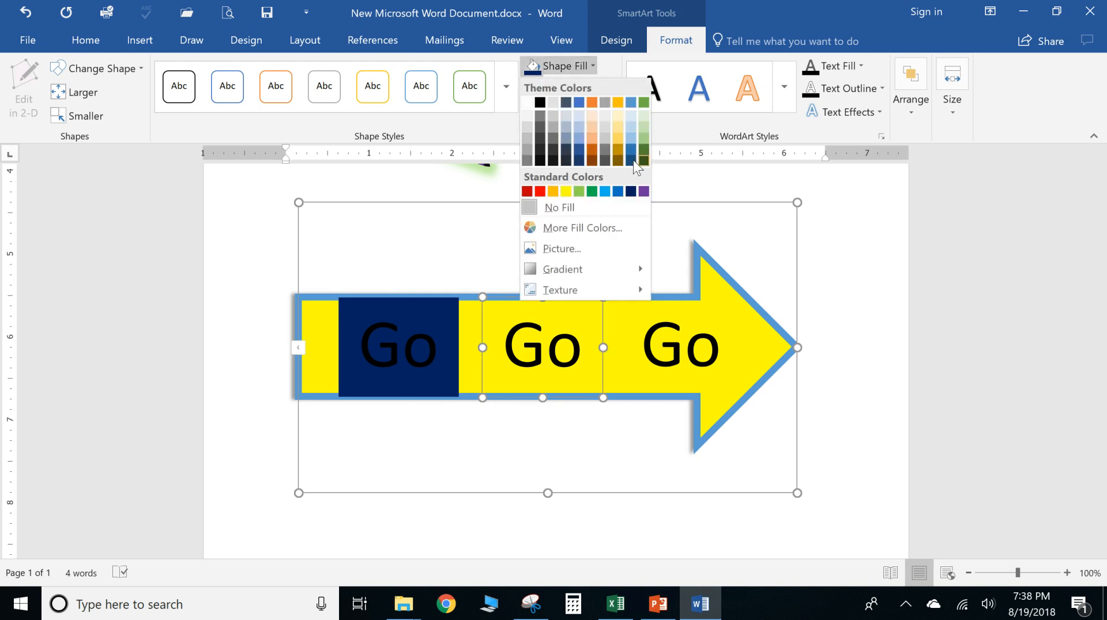
pyautogui.click(631, 149)
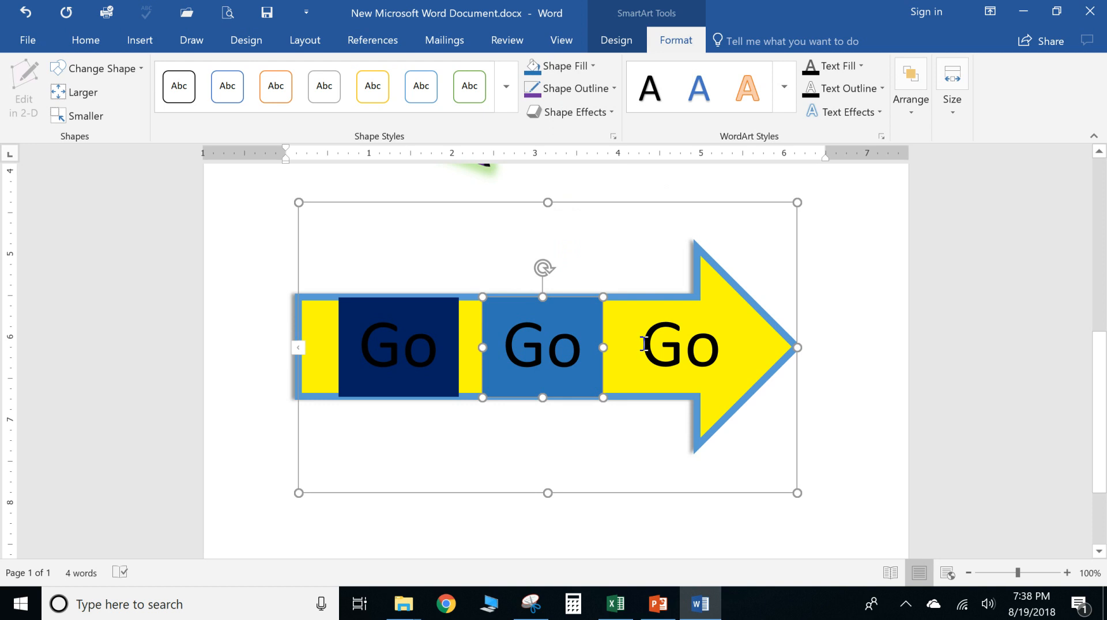
# Fill the box behind the third "Go" label with a light gold theme color and deselect the graphic
pyautogui.click(644, 345)
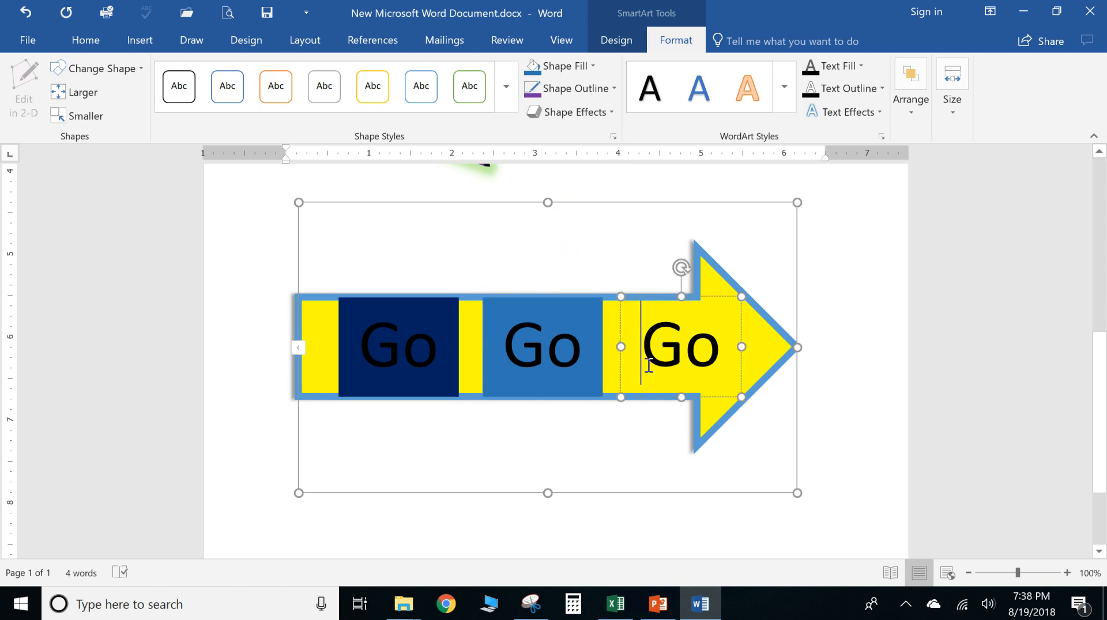
pyautogui.click(593, 67)
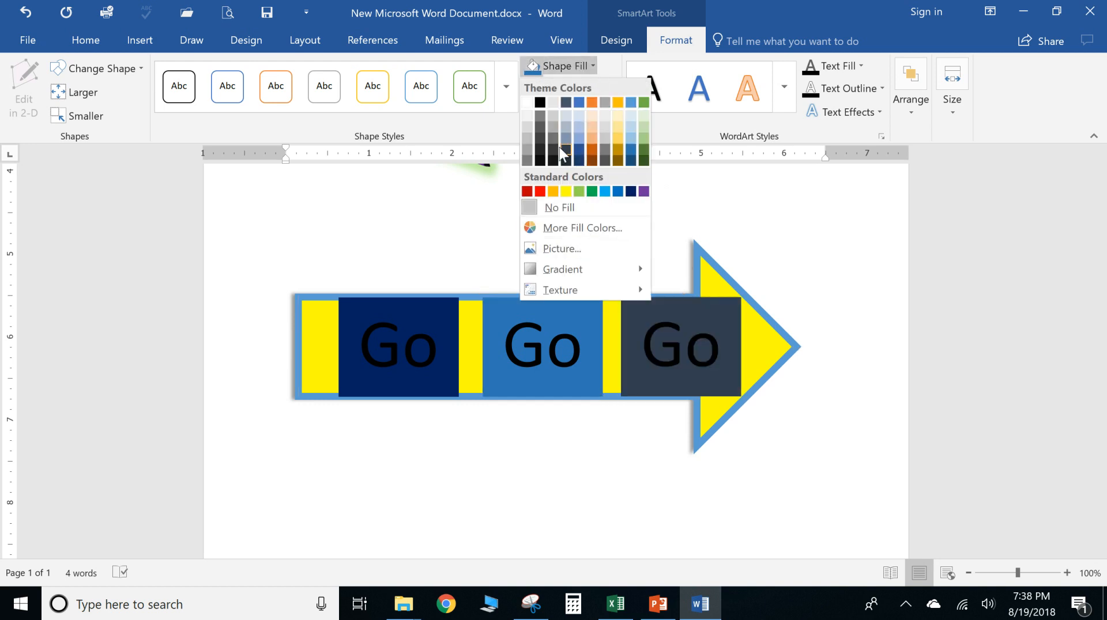
pyautogui.click(619, 137)
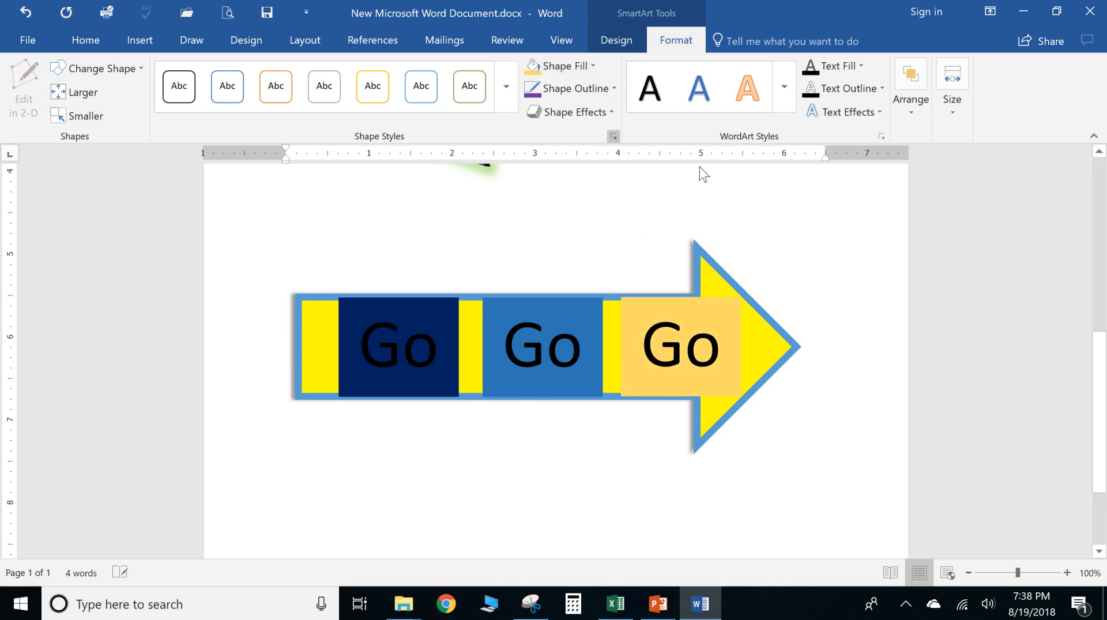
pyautogui.click(833, 272)
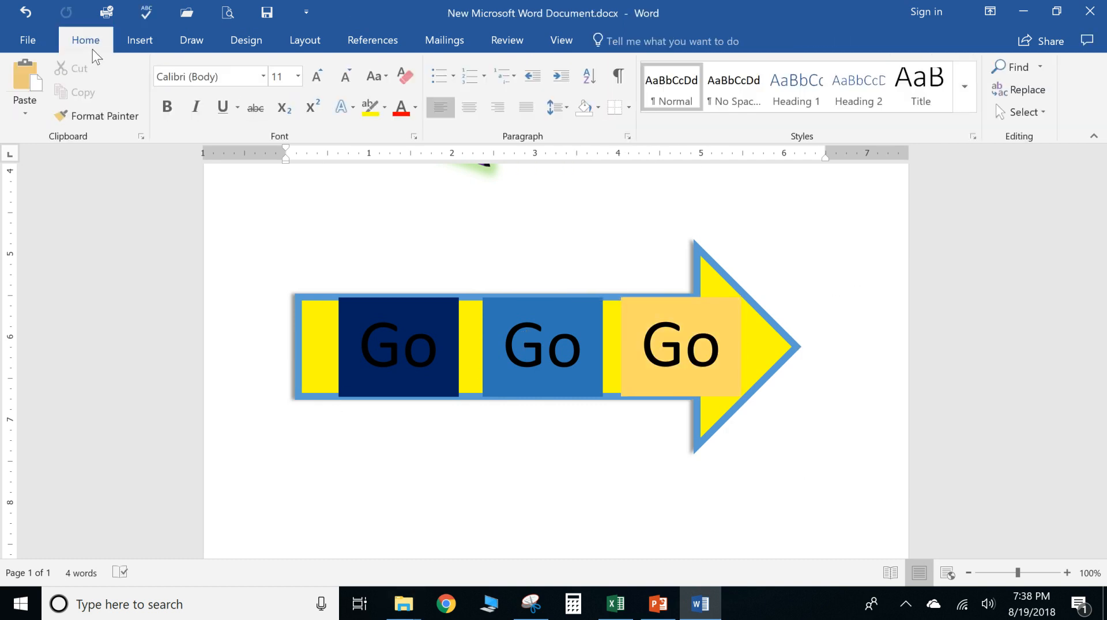
# Insert a Process Arrows SmartArt graphic from the Process category below the yellow arrow
pyautogui.click(132, 42)
pyautogui.click(310, 115)
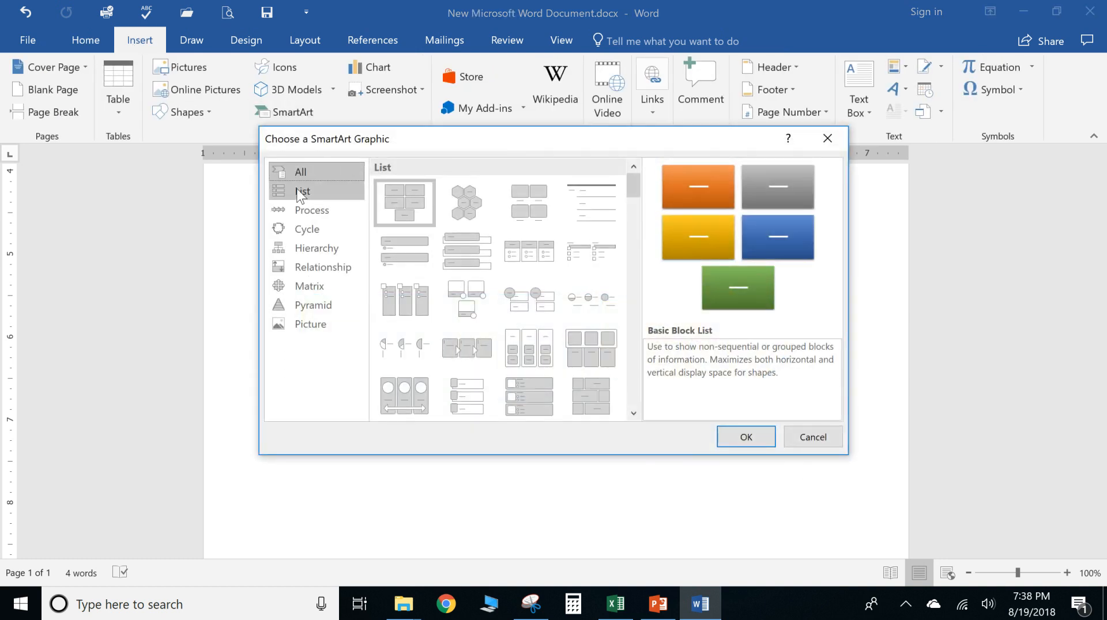
pyautogui.click(299, 192)
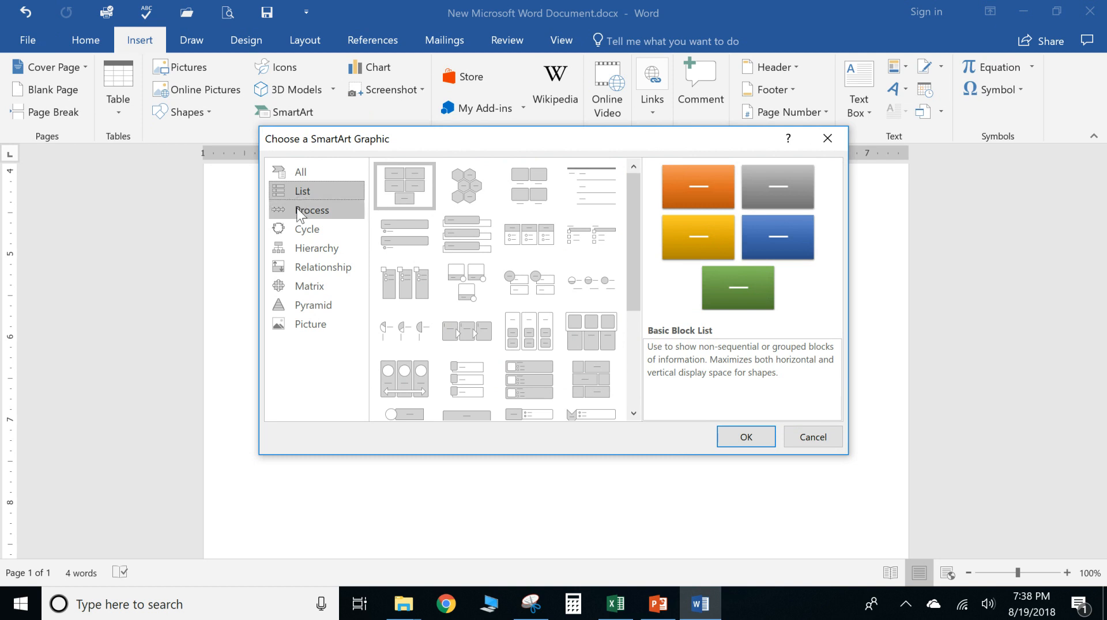
pyautogui.click(299, 212)
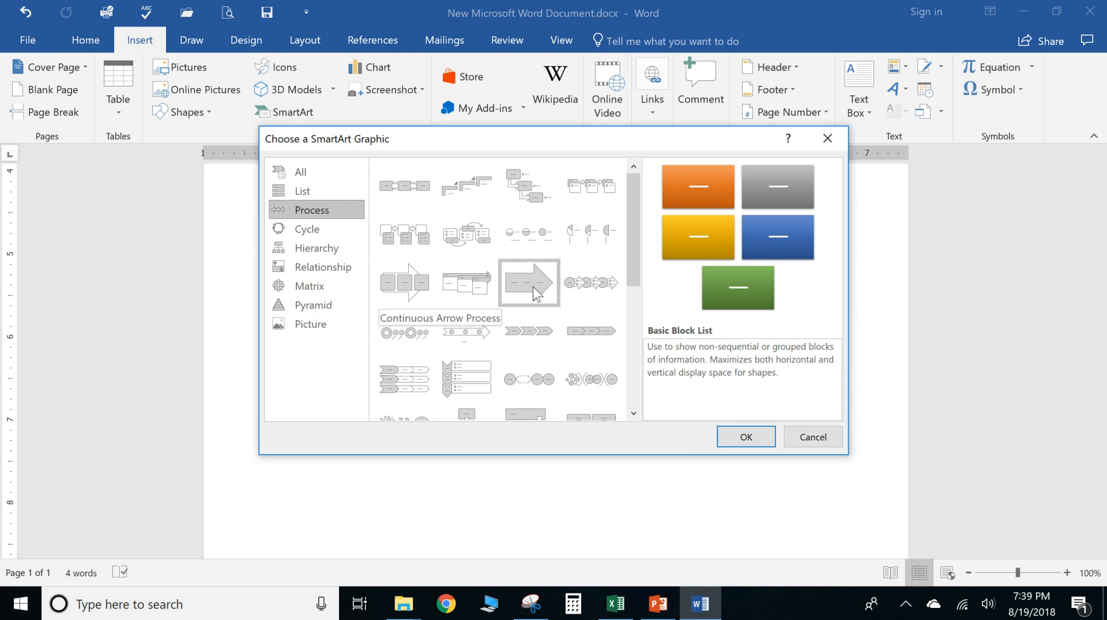
pyautogui.click(601, 292)
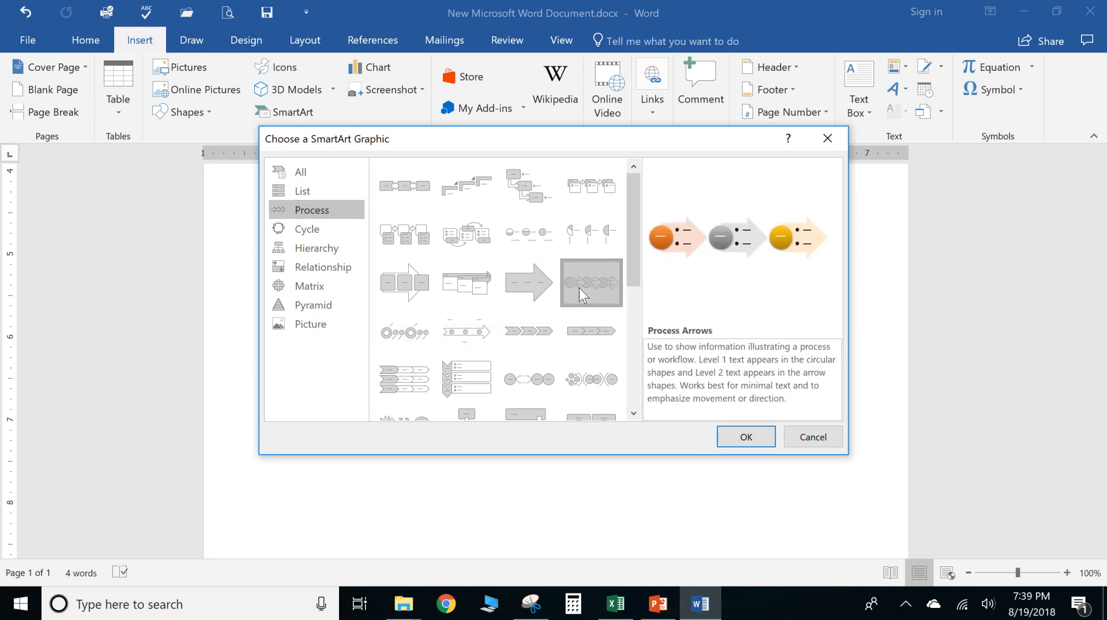
pyautogui.click(746, 436)
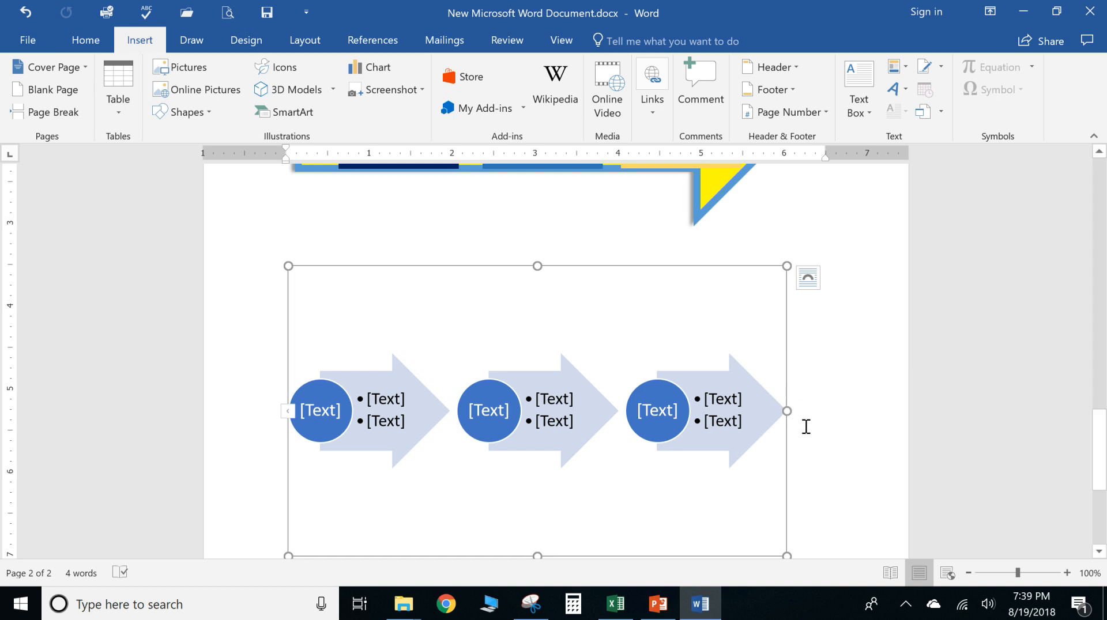
# Place the cursor after the Process Arrows graphic and start a new paragraph below it
pyautogui.scroll(-6, 810, 437)
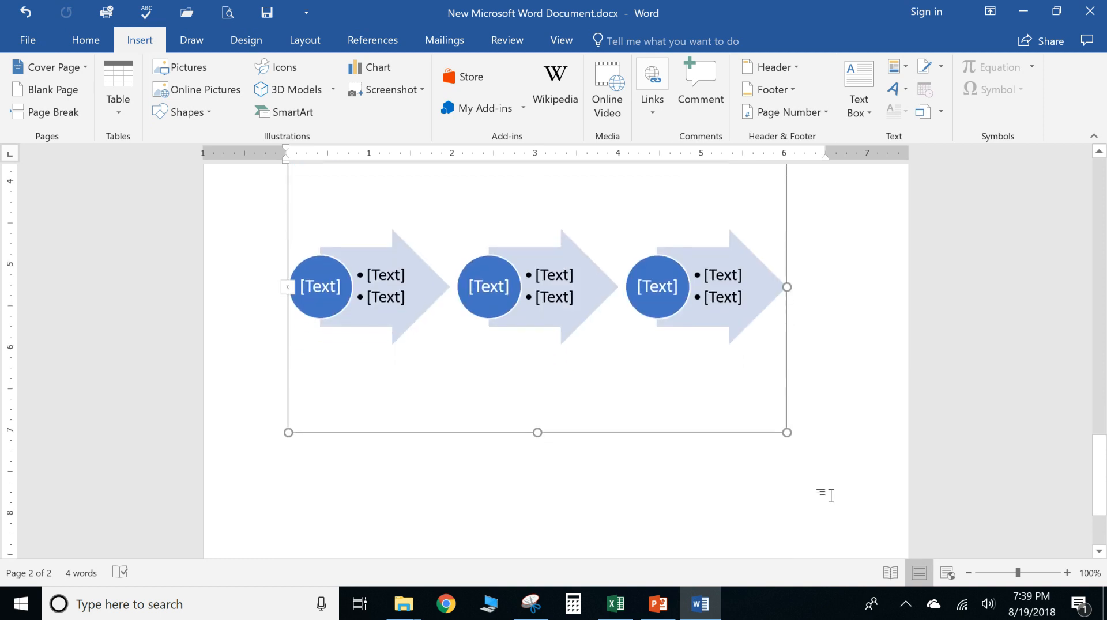
pyautogui.click(809, 356)
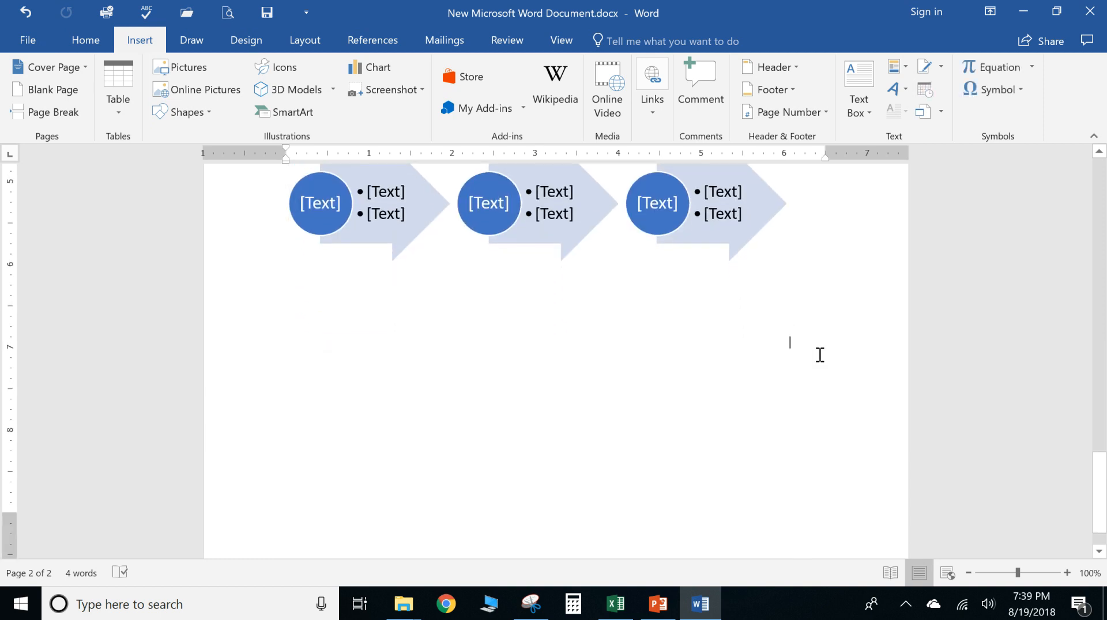
pyautogui.hotkey('ctrl', 'z')
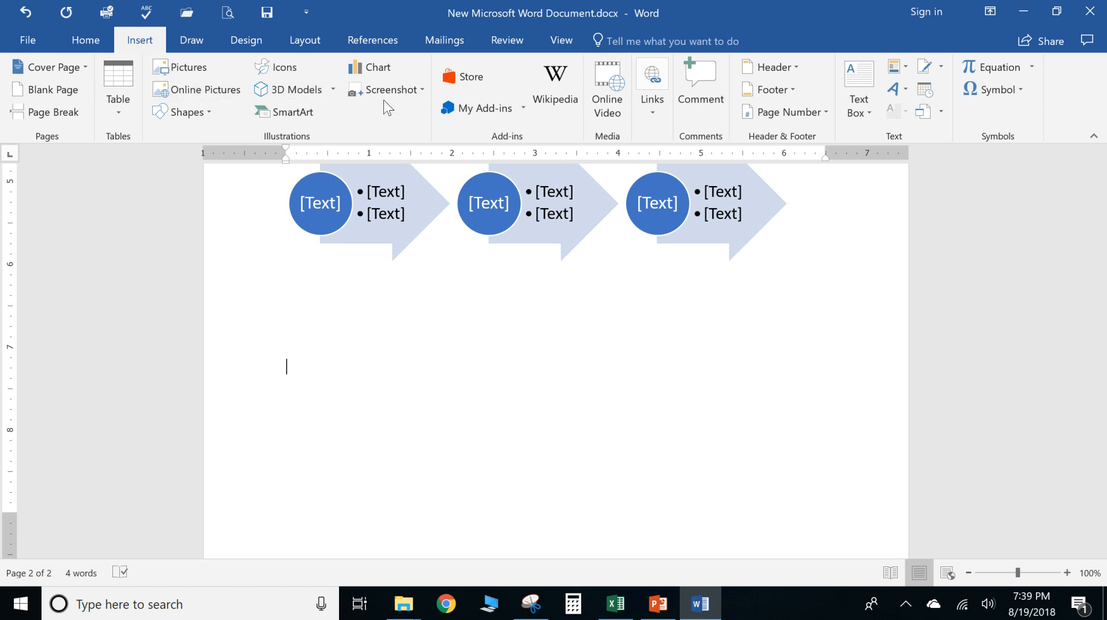
# Insert a screen clipping of the whole Excel worksheet window, leaving out the taskbar
pyautogui.click(417, 89)
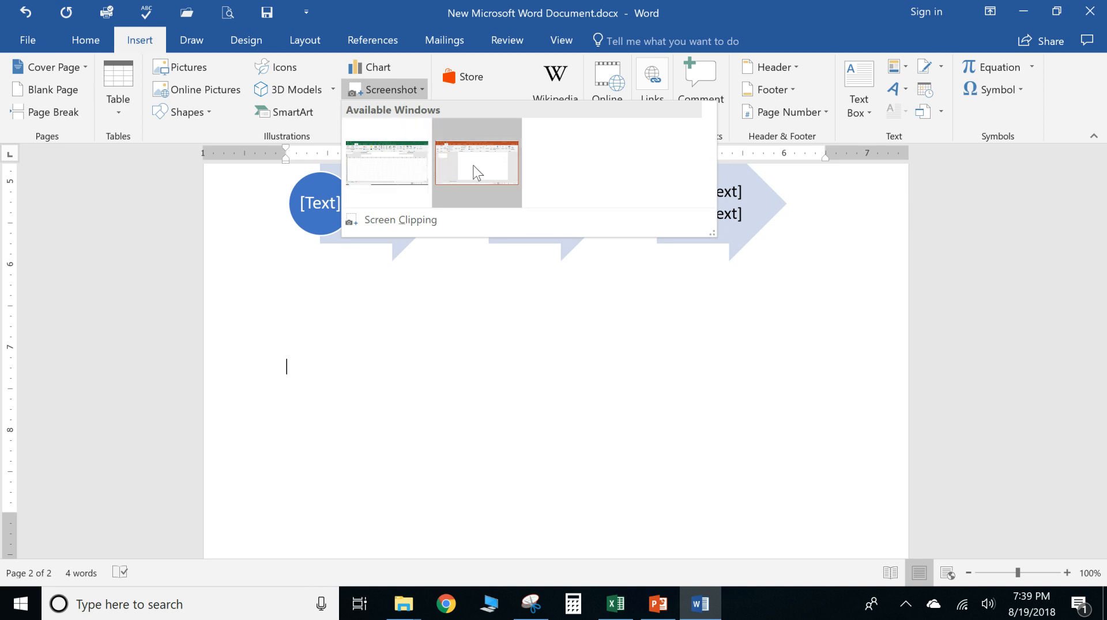
pyautogui.click(351, 222)
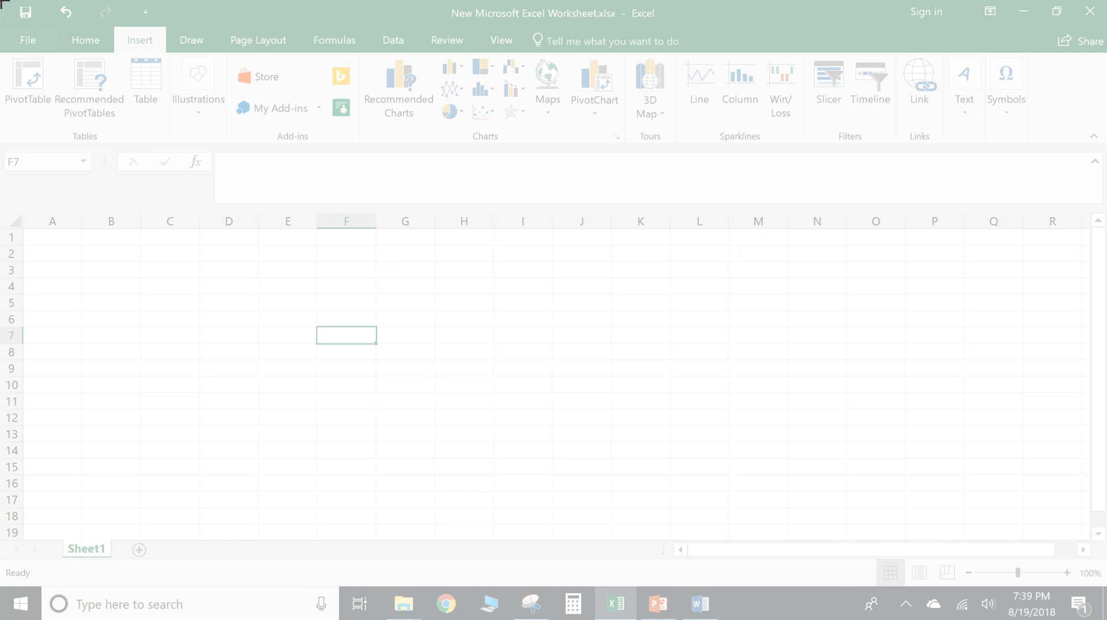
pyautogui.moveTo(2, 2); pyautogui.dragTo(1104, 585)
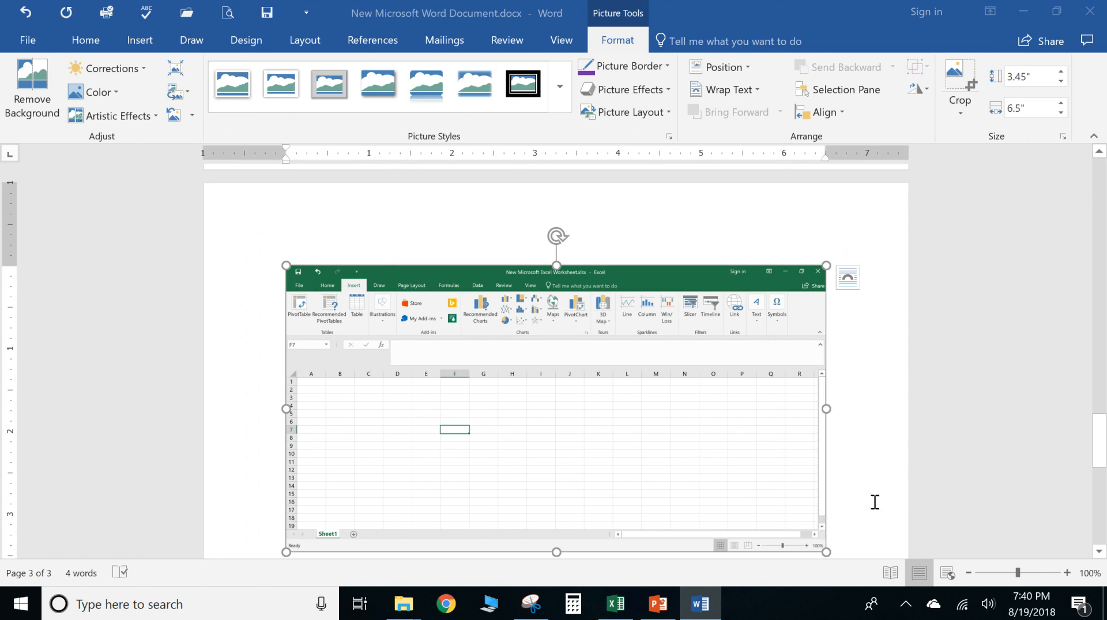
# Start a new line below the Excel clipping and insert a screenshot of the open PowerPoint presentation window
pyautogui.scroll(-10, 878, 497)
pyautogui.scroll(15, 878, 497)
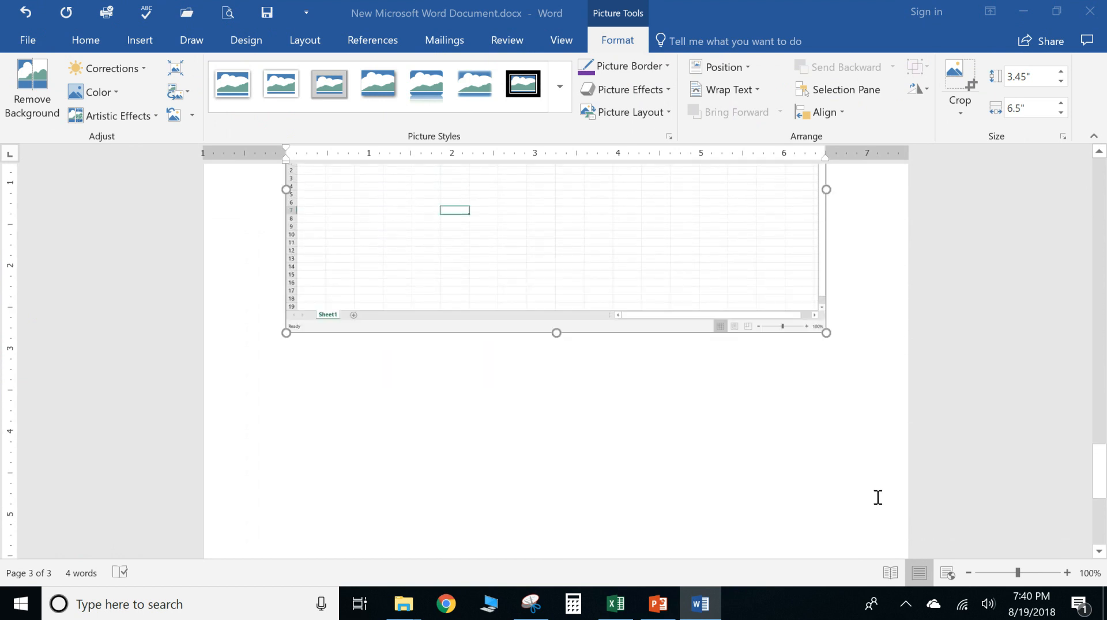
pyautogui.scroll(15, 847, 425)
pyautogui.scroll(-10, 847, 425)
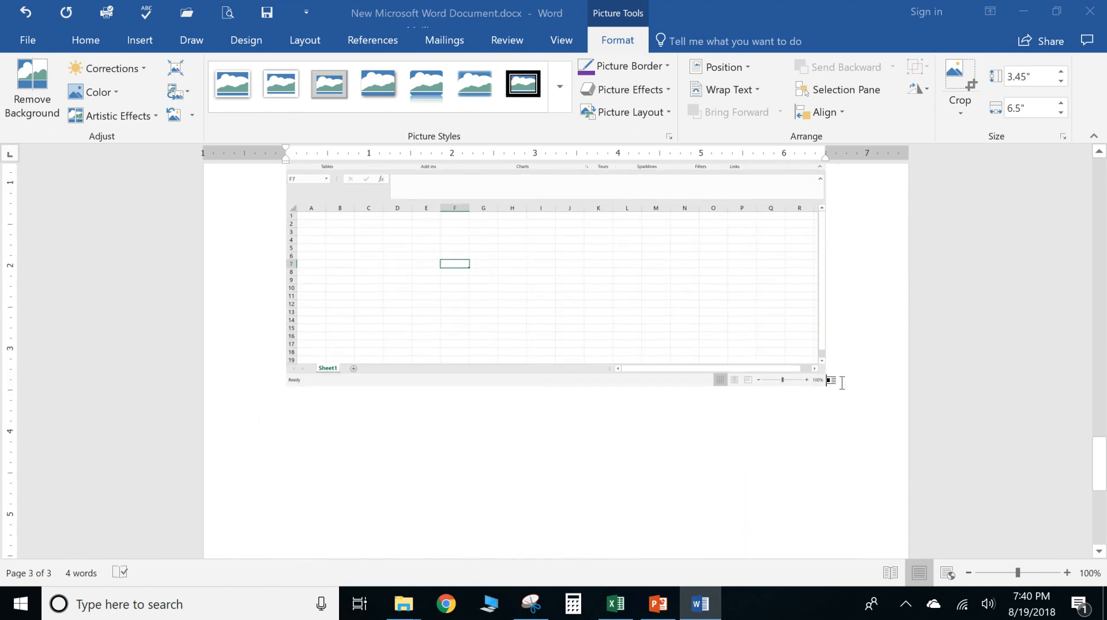
pyautogui.click(849, 384)
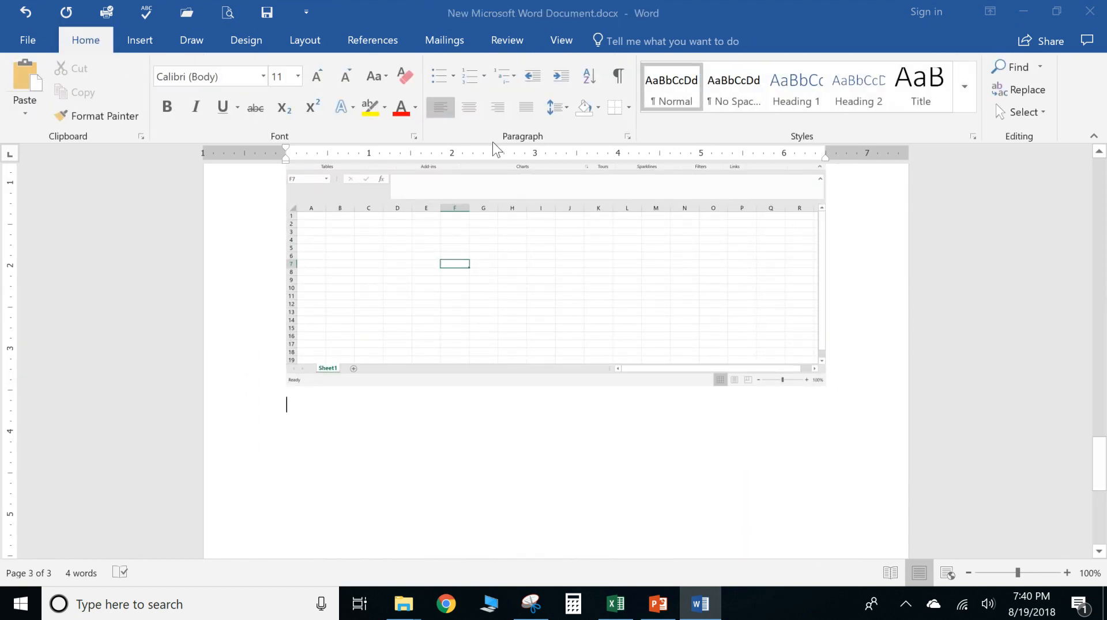
pyautogui.click(142, 44)
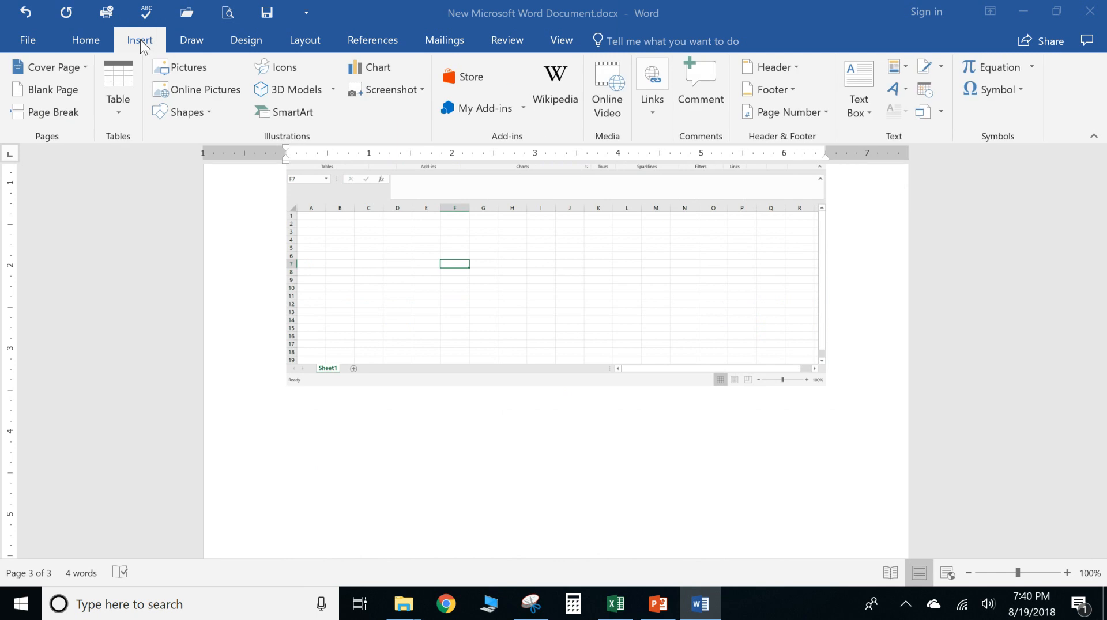
pyautogui.click(414, 91)
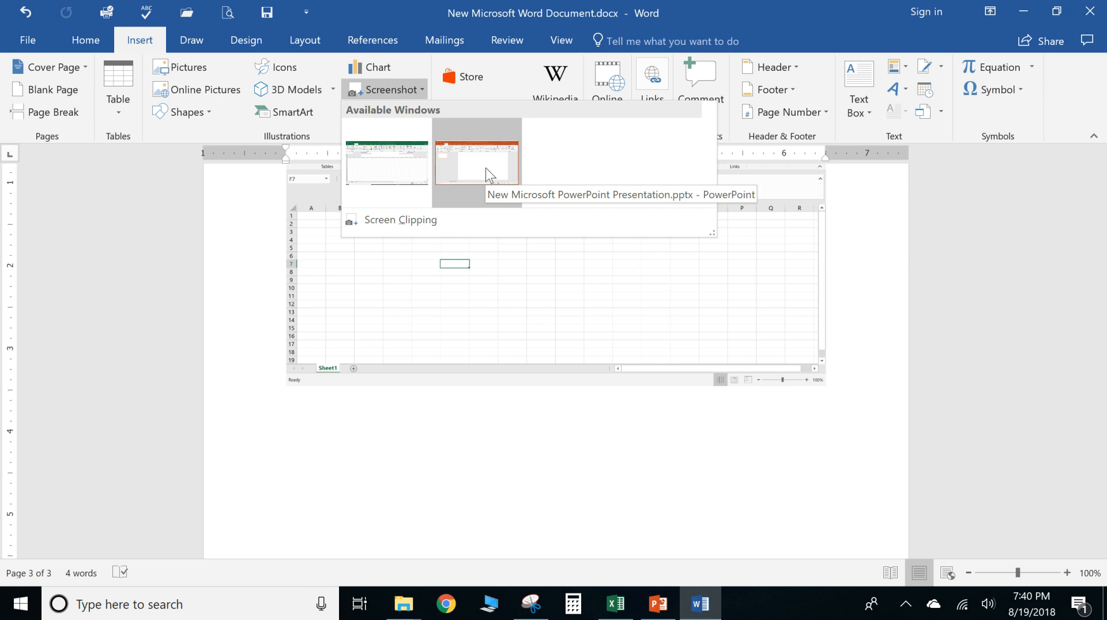
pyautogui.click(490, 174)
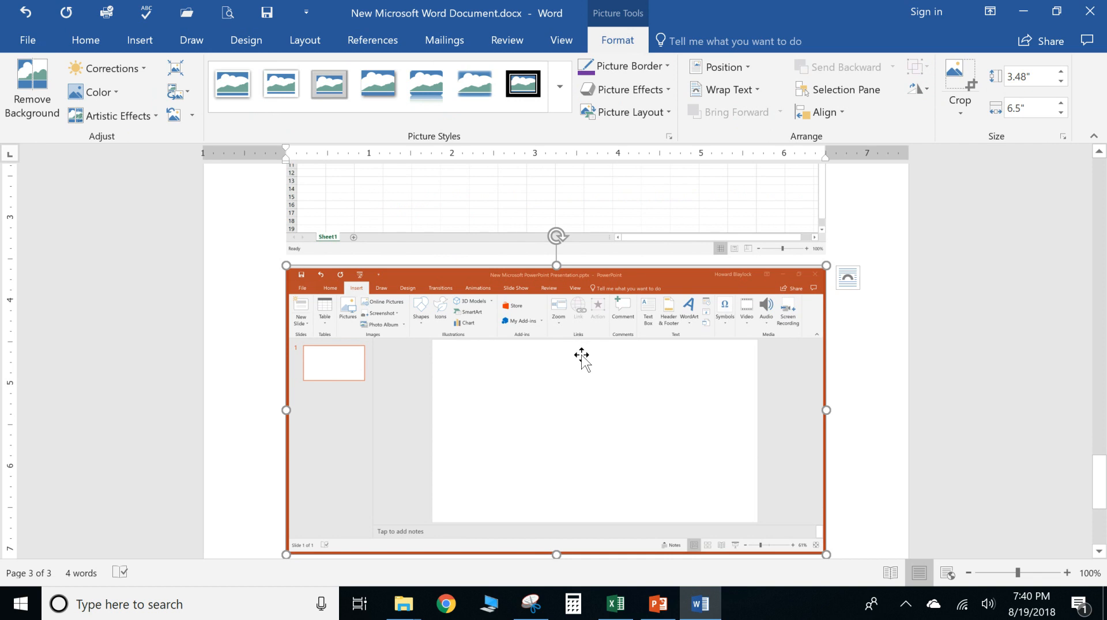
# Replace the selected PowerPoint screenshot with a screen clipping of the 3D Models, SmartArt and Chart commands in the PowerPoint window
pyautogui.click(658, 604)
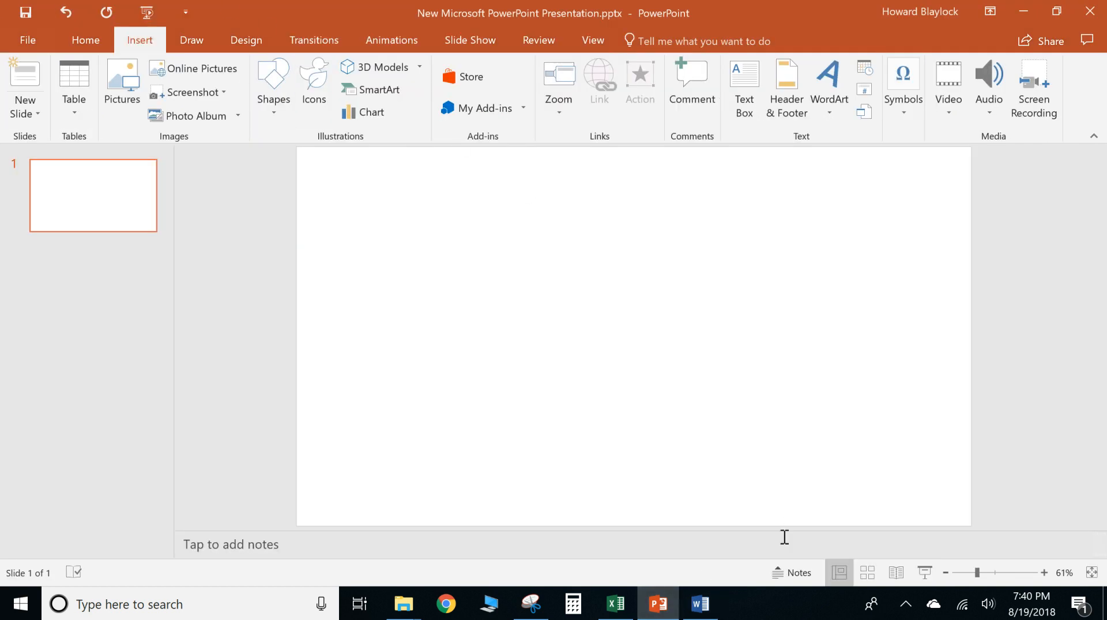
pyautogui.click(715, 612)
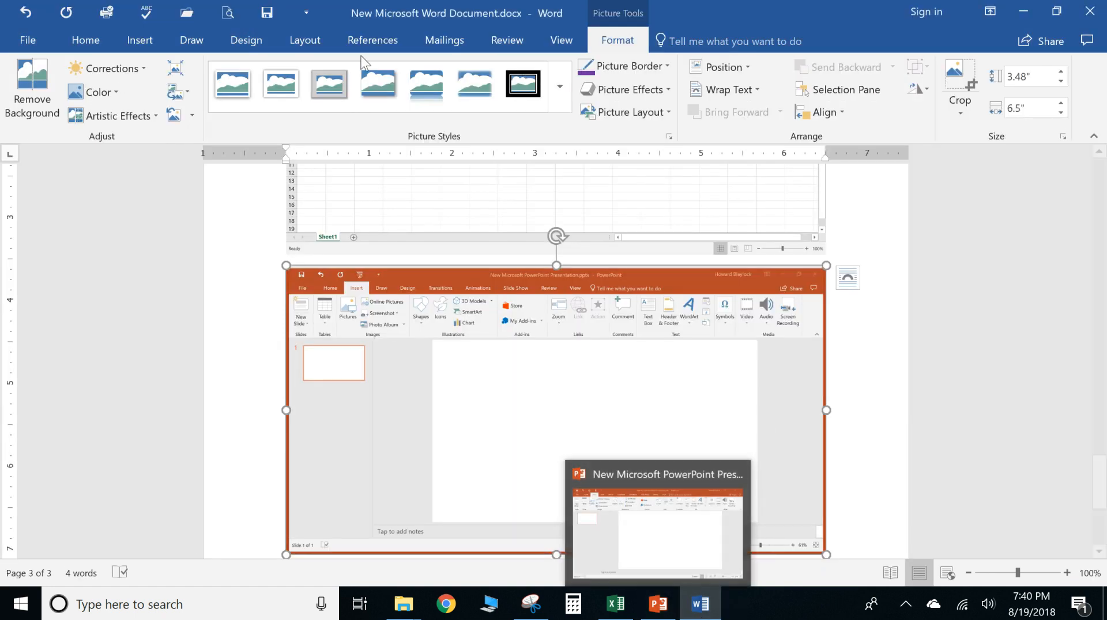
pyautogui.click(85, 44)
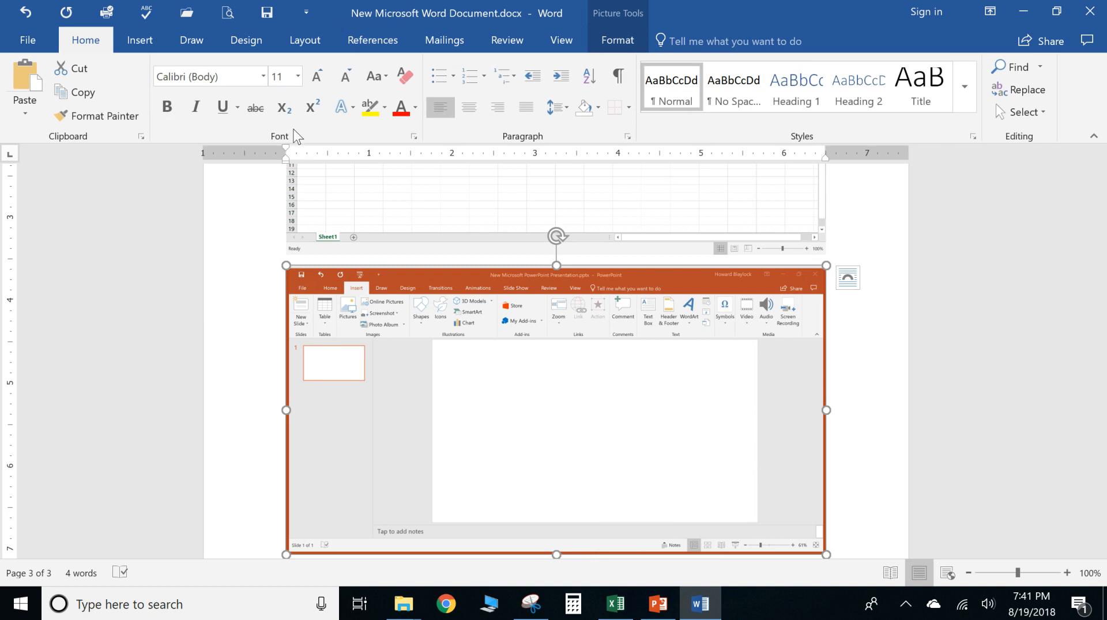
pyautogui.click(147, 39)
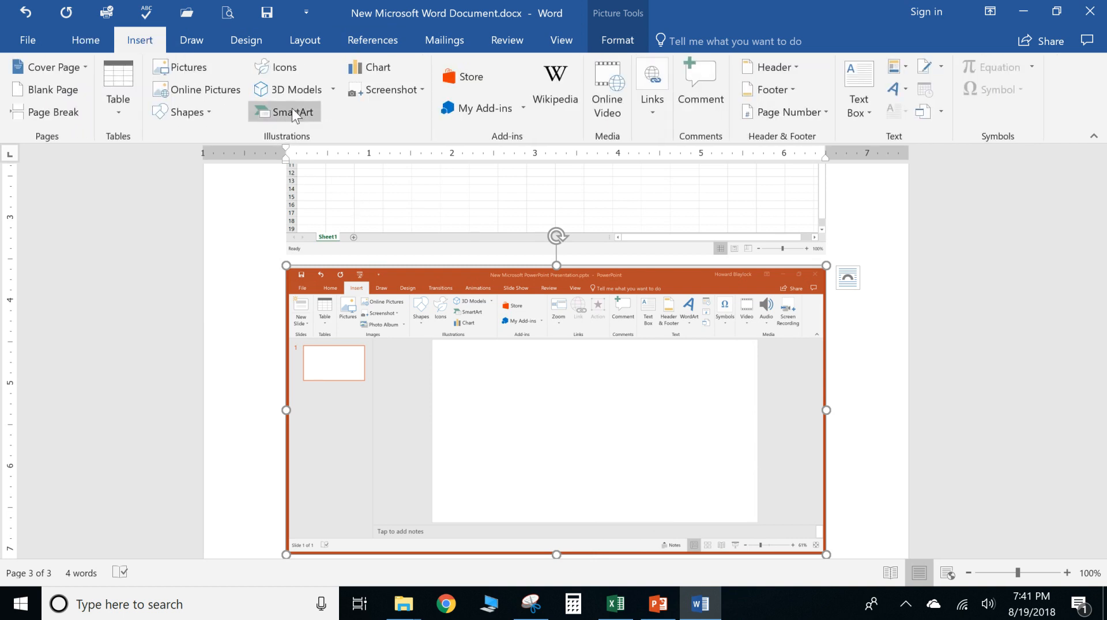
pyautogui.click(420, 90)
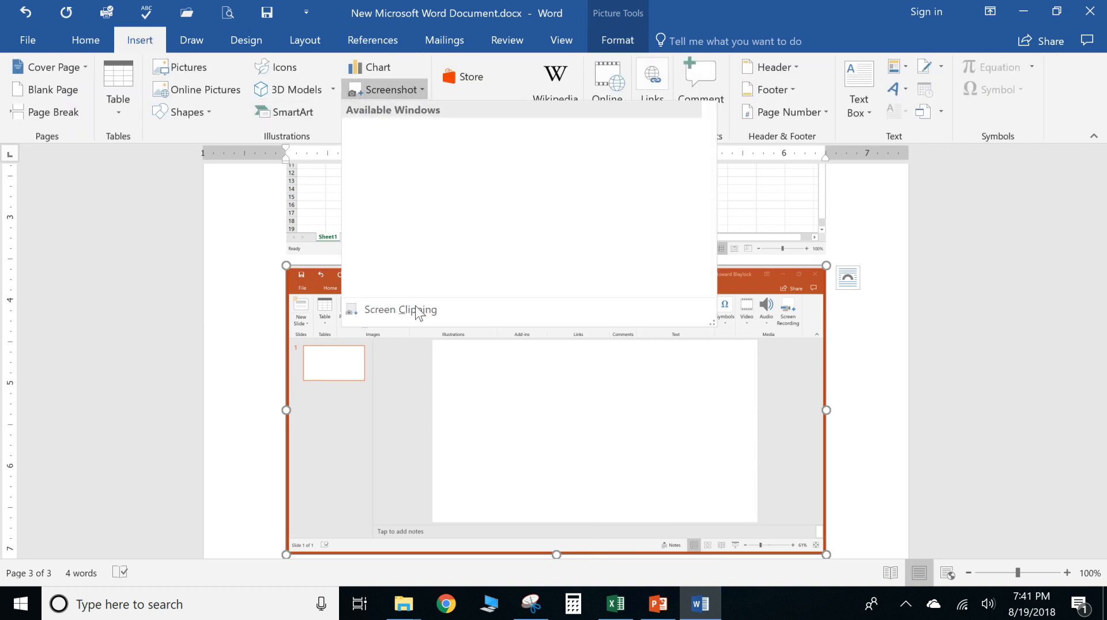
pyautogui.click(353, 310)
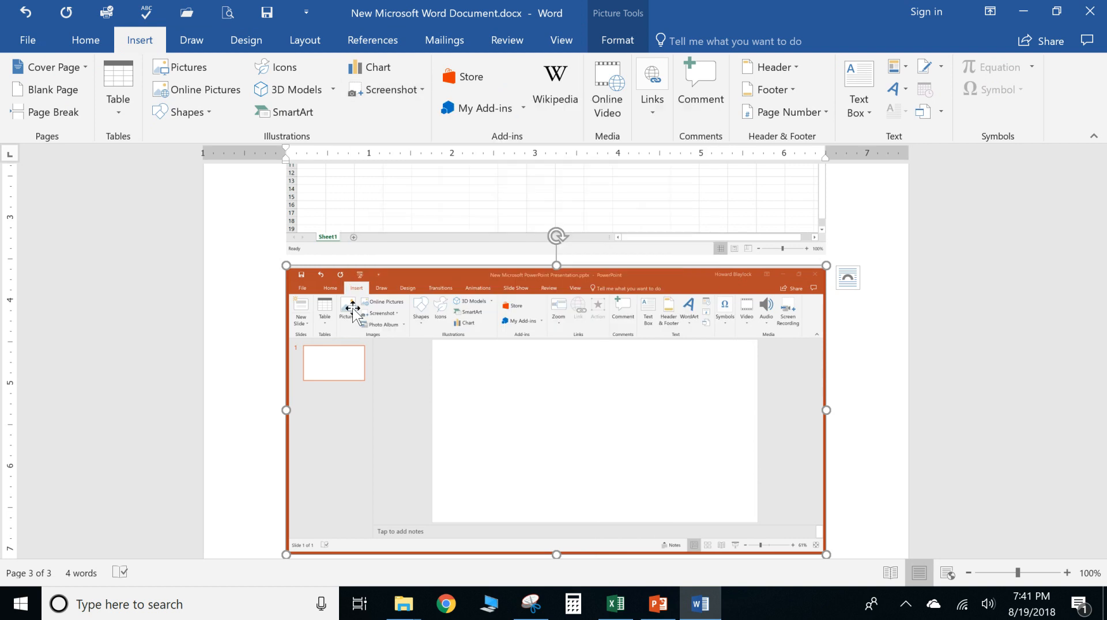
pyautogui.click(420, 90)
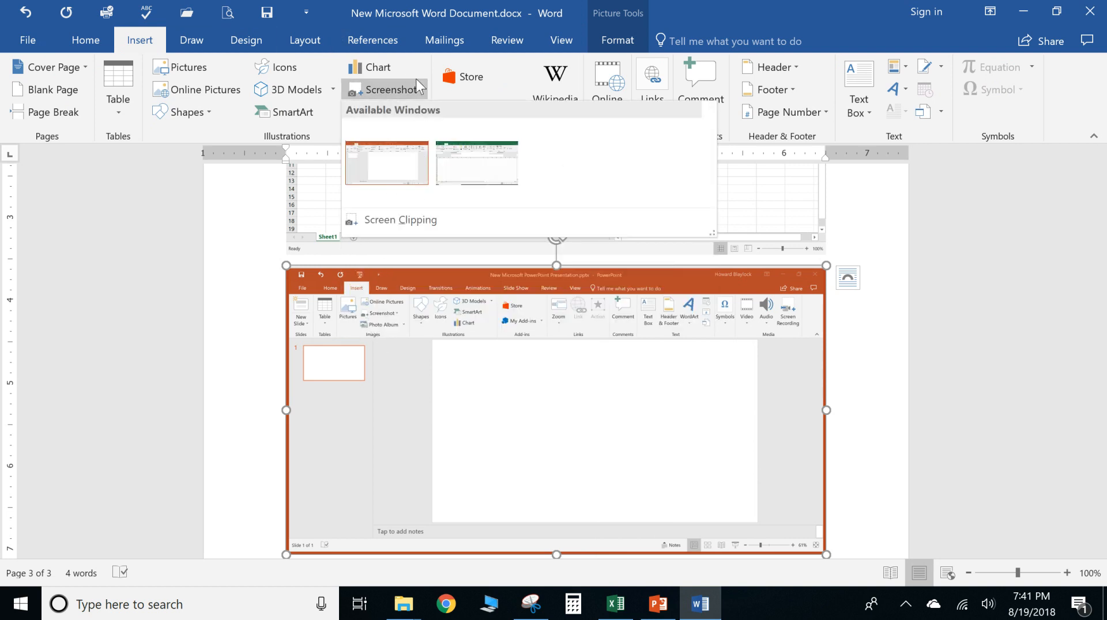
pyautogui.click(359, 214)
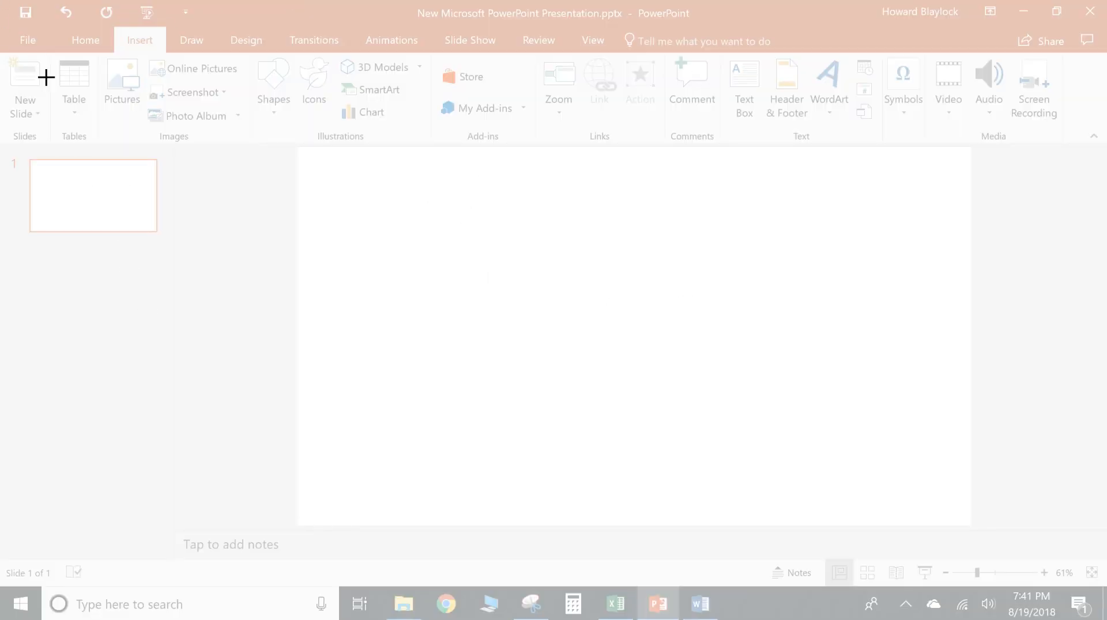
pyautogui.moveTo(340, 56); pyautogui.dragTo(430, 126)
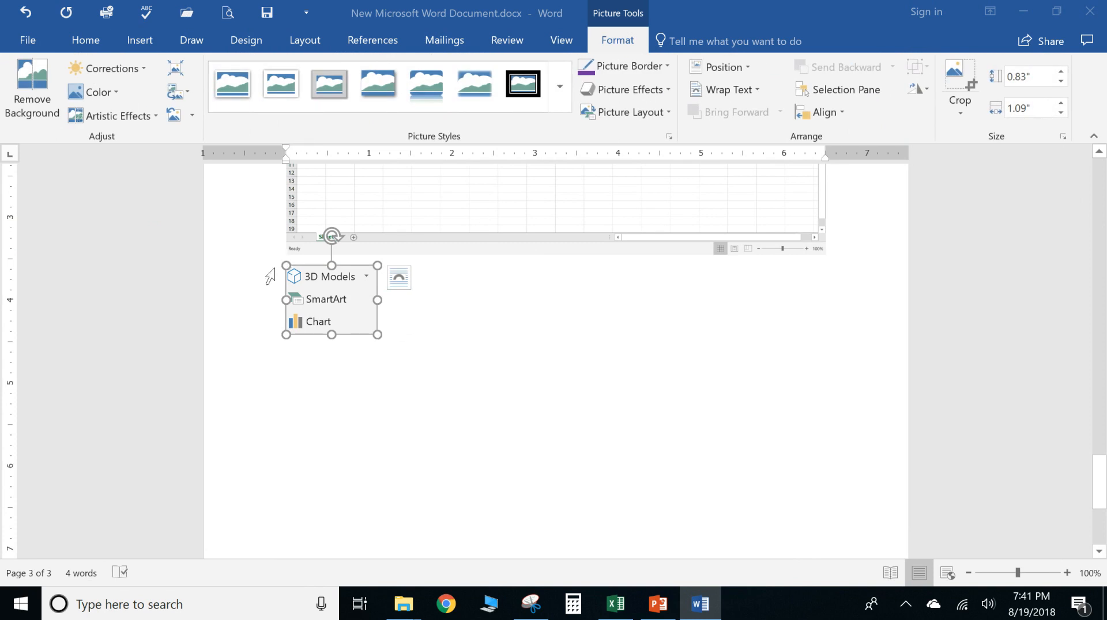
# Enlarge the clipping of the three commands slightly and enter the text "type" directly after it
pyautogui.moveTo(286, 266)
pyautogui.mouseDown()
pyautogui.moveTo(329, 289)
pyautogui.moveTo(270, 252)
pyautogui.mouseUp()
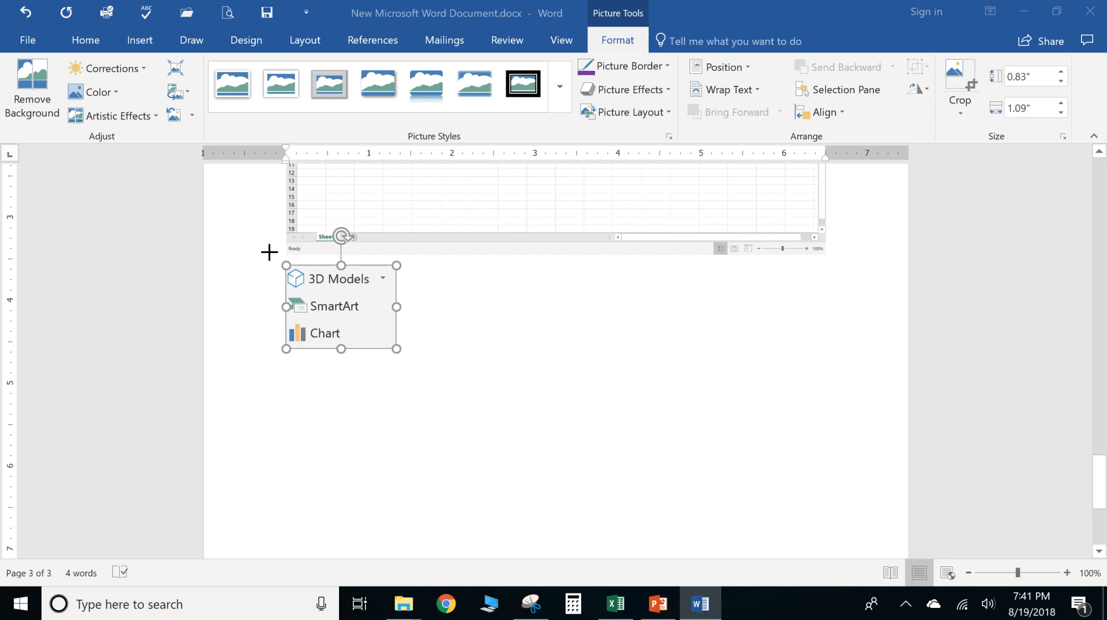
pyautogui.click(427, 342)
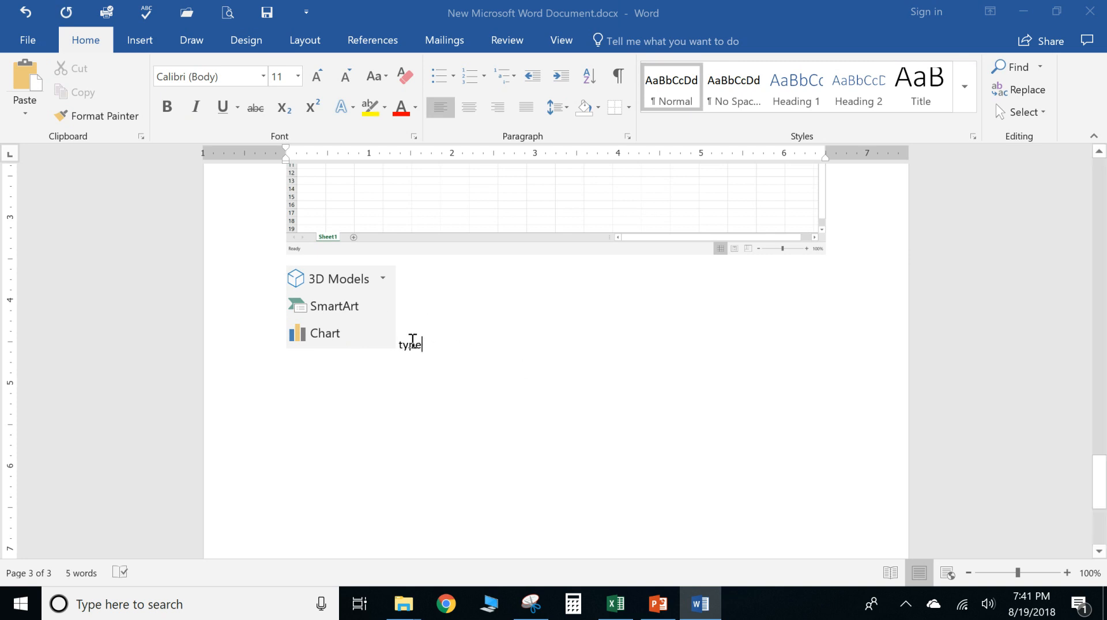
pyautogui.click(382, 326)
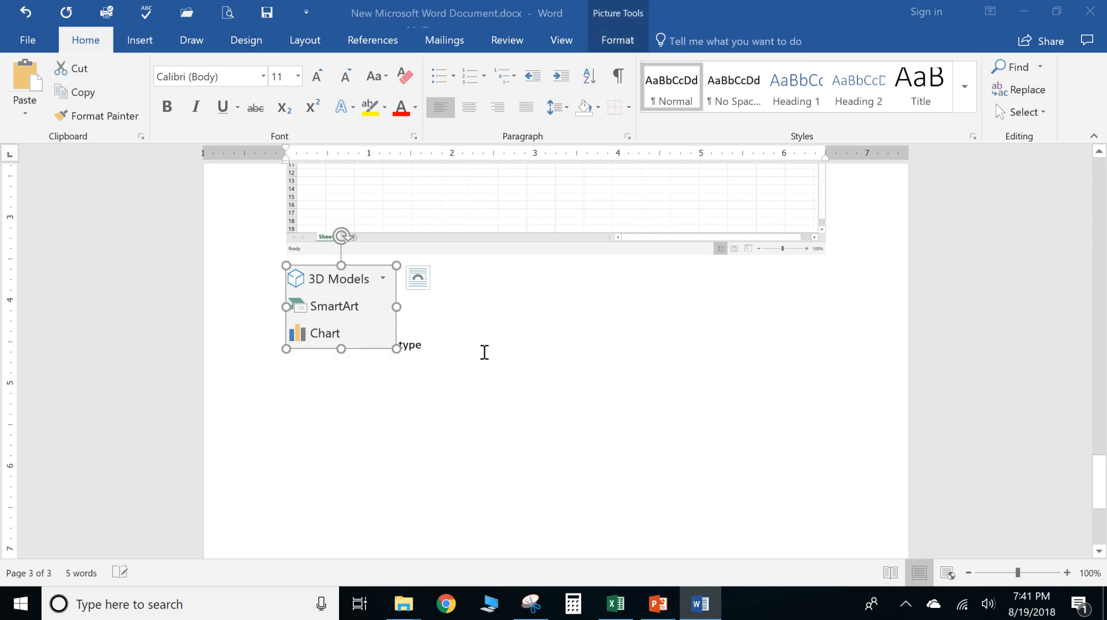
pyautogui.click(606, 365)
# Open the Format Shape settings for the green triangle on page 1
pyautogui.scroll(10, 693, 380)
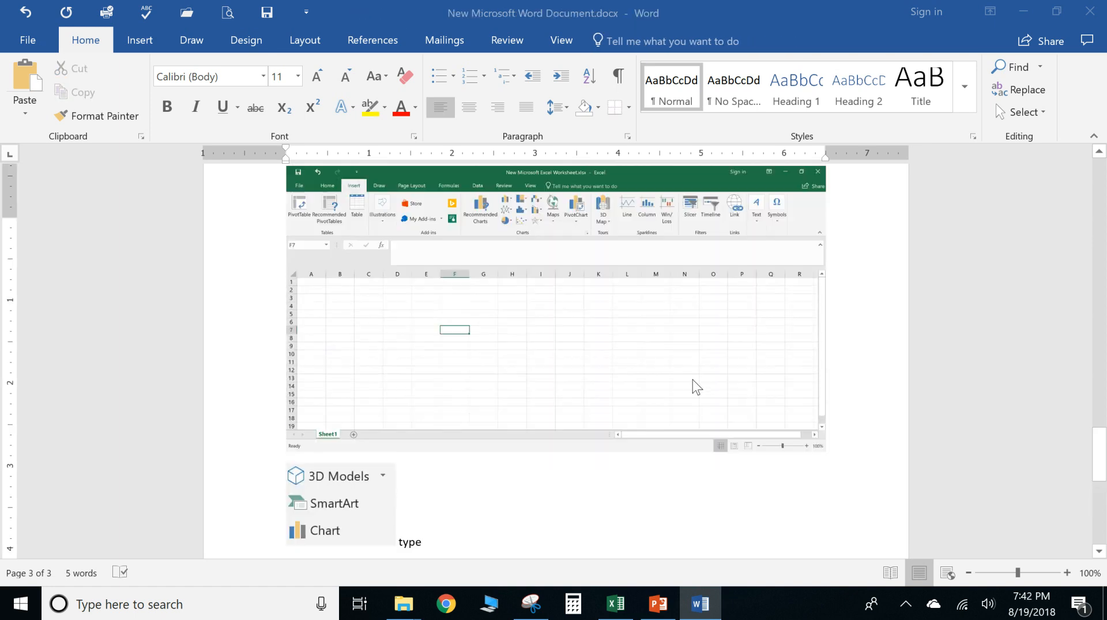
pyautogui.scroll(12, 693, 379)
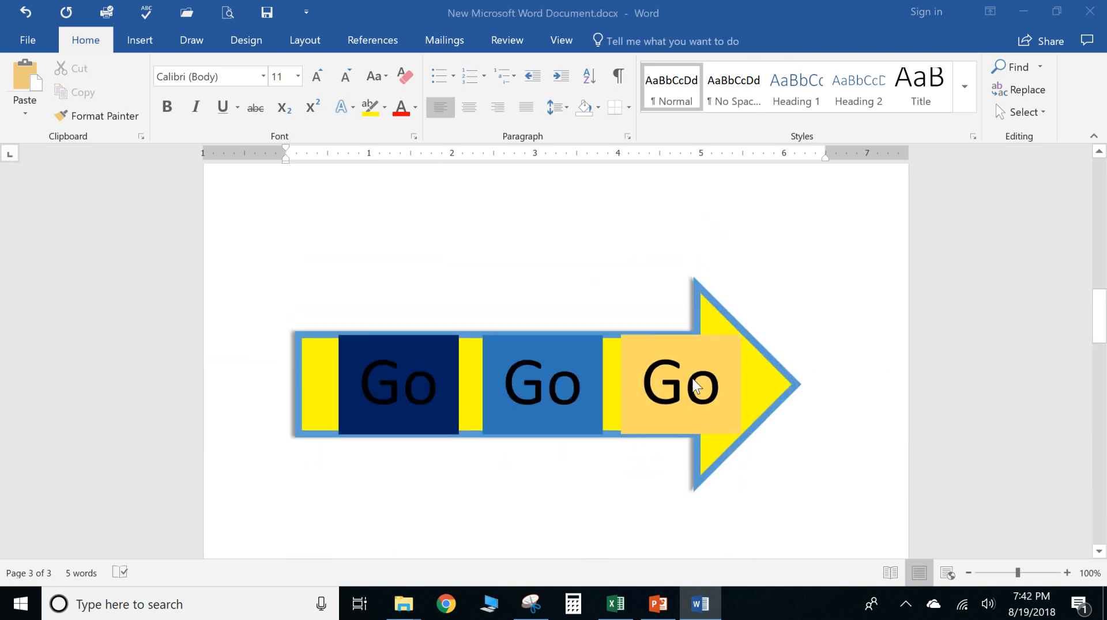
pyautogui.scroll(8, 697, 382)
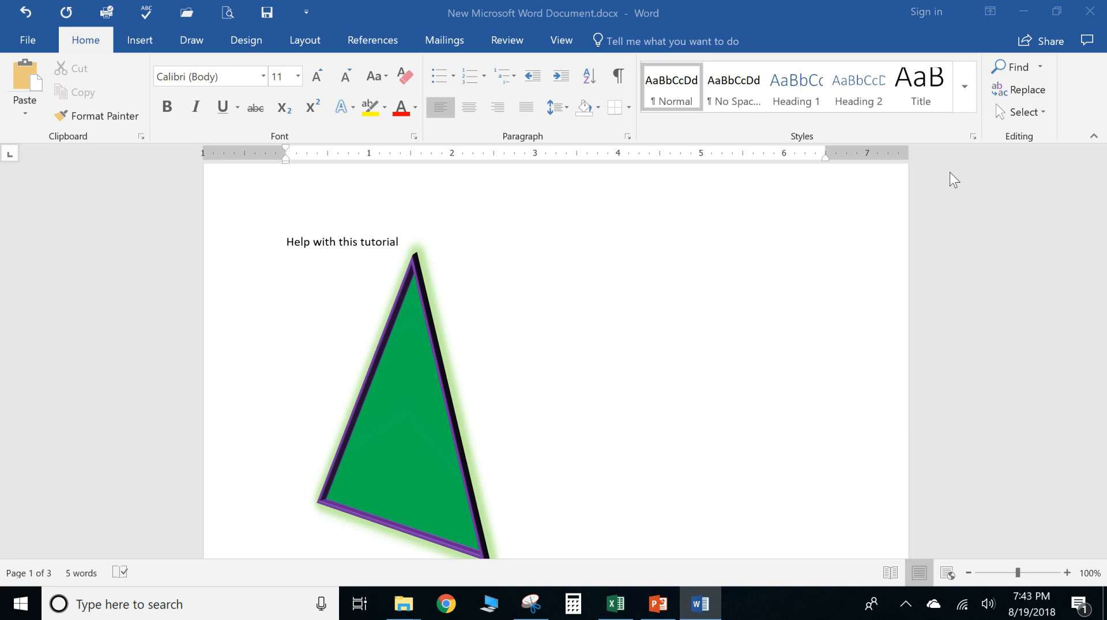
pyautogui.scroll(-3, 578, 409)
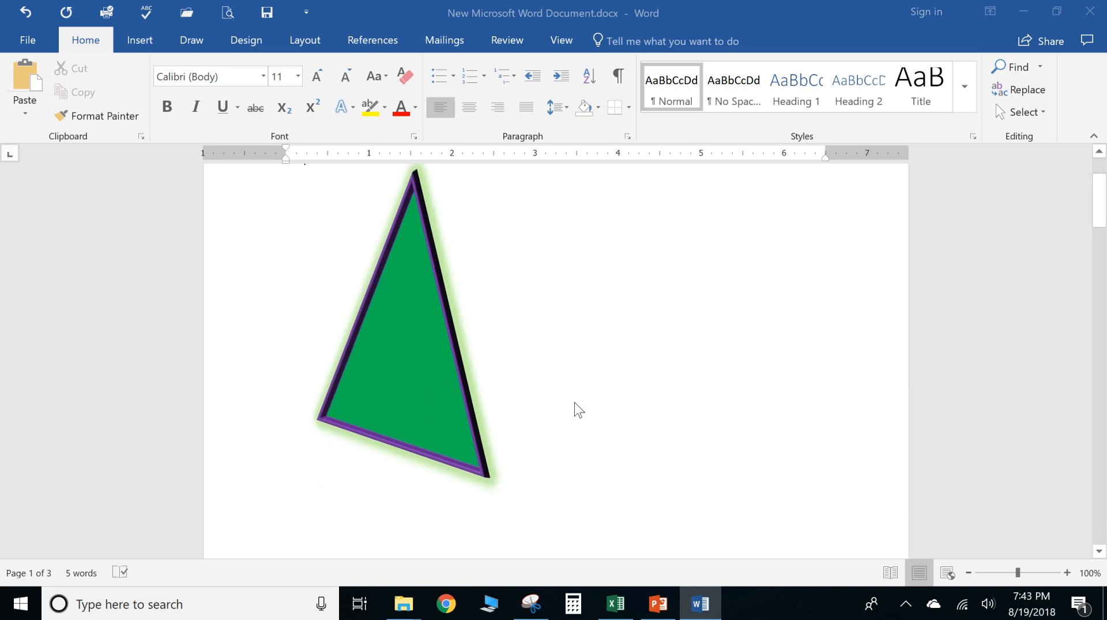
pyautogui.click(421, 304)
pyautogui.rightClick(415, 302)
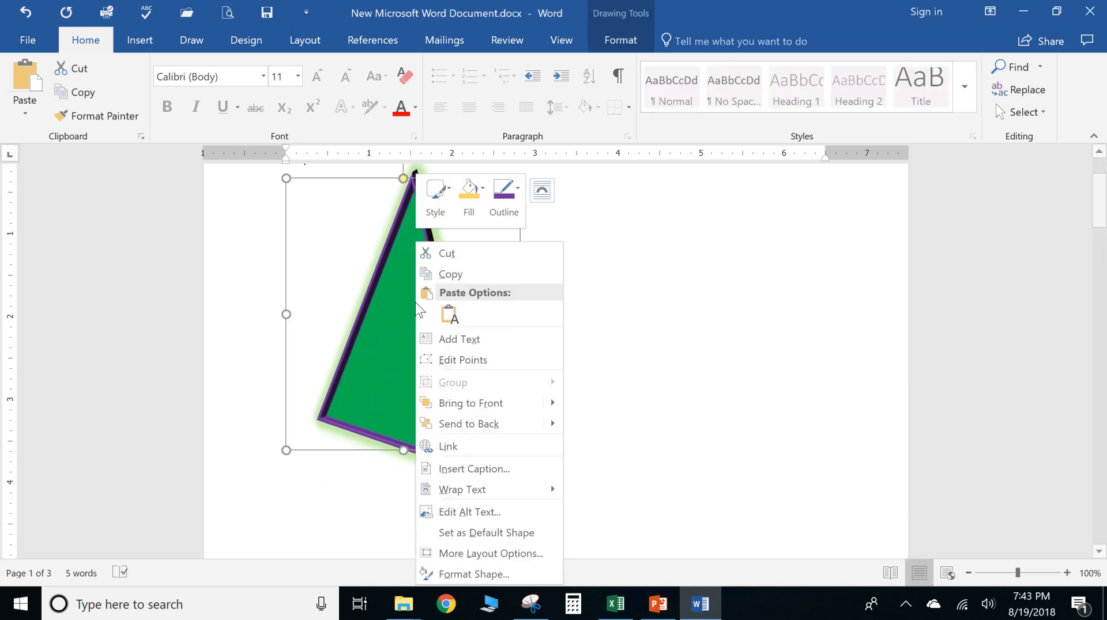
pyautogui.click(495, 573)
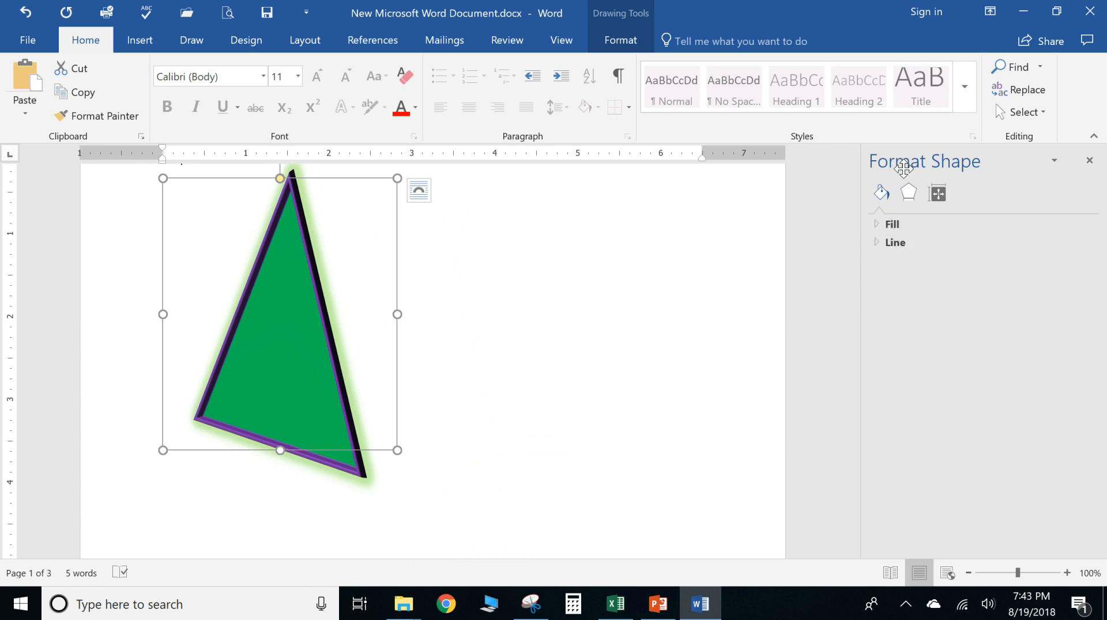
# Change the triangle's solid fill color to gold
pyautogui.click(878, 225)
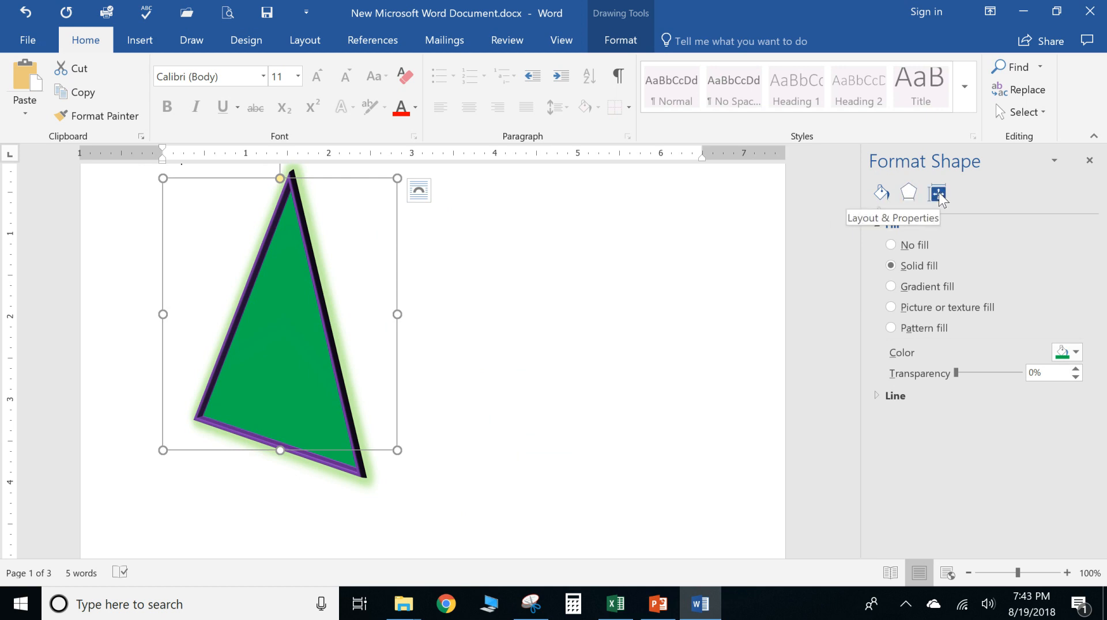
pyautogui.click(910, 193)
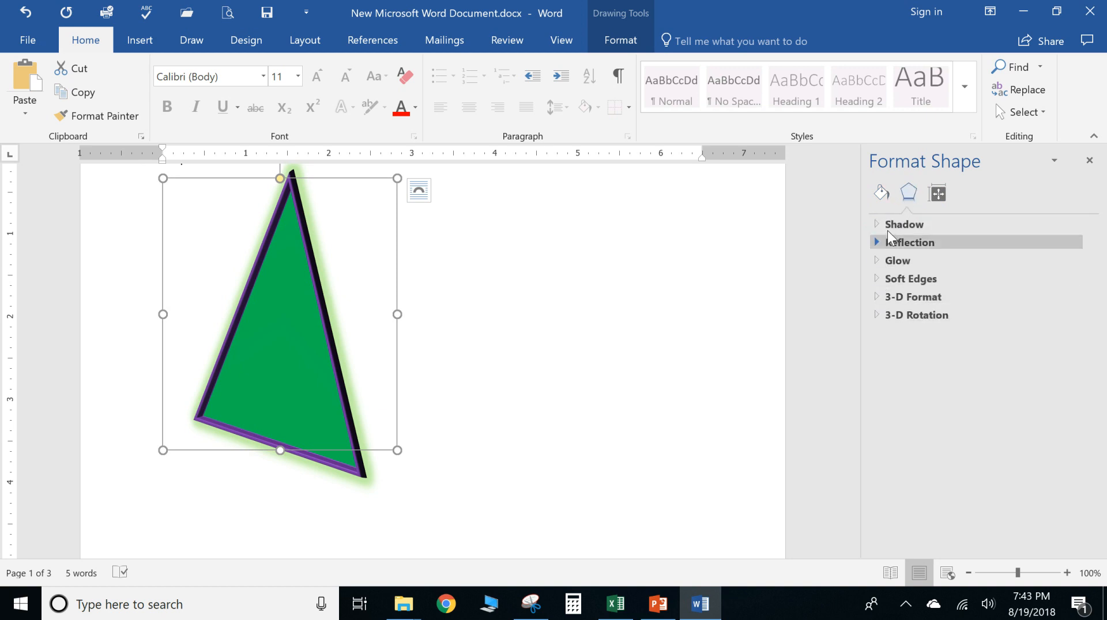
pyautogui.click(884, 197)
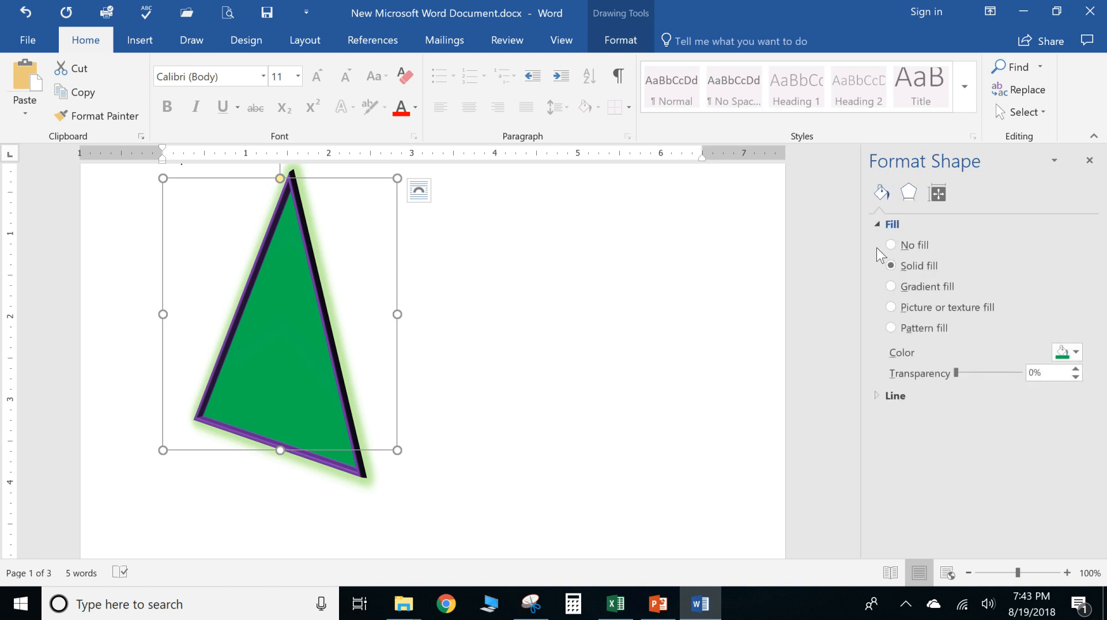
pyautogui.click(1075, 353)
pyautogui.click(1008, 475)
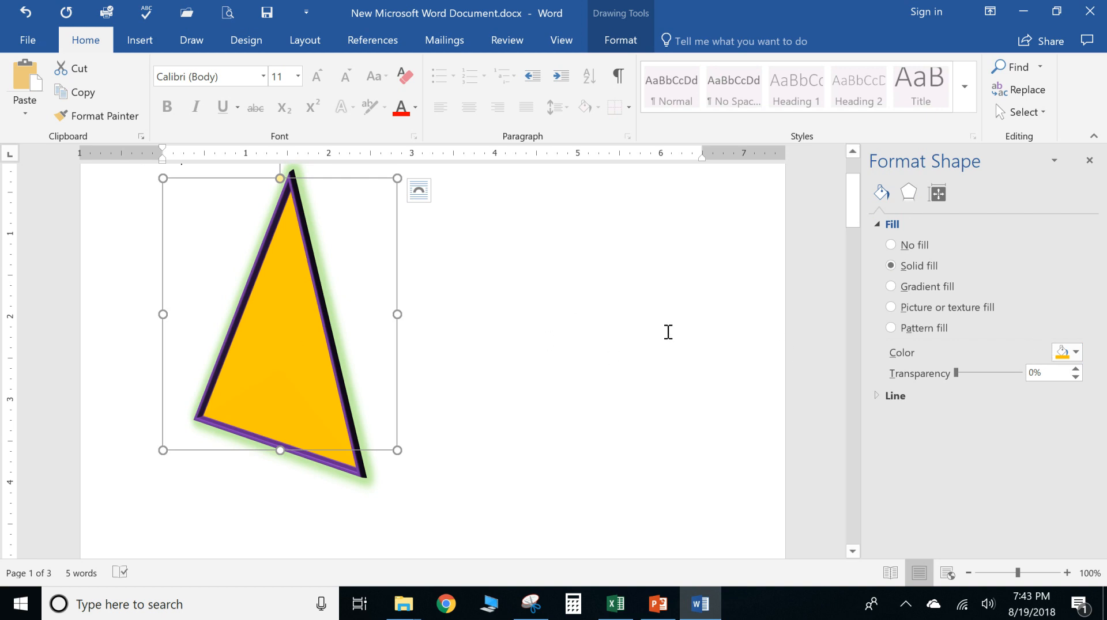
# Make the yellow fill of the large arrow behind the Go boxes on page 2 partly transparent
pyautogui.scroll(-15, 586, 351)
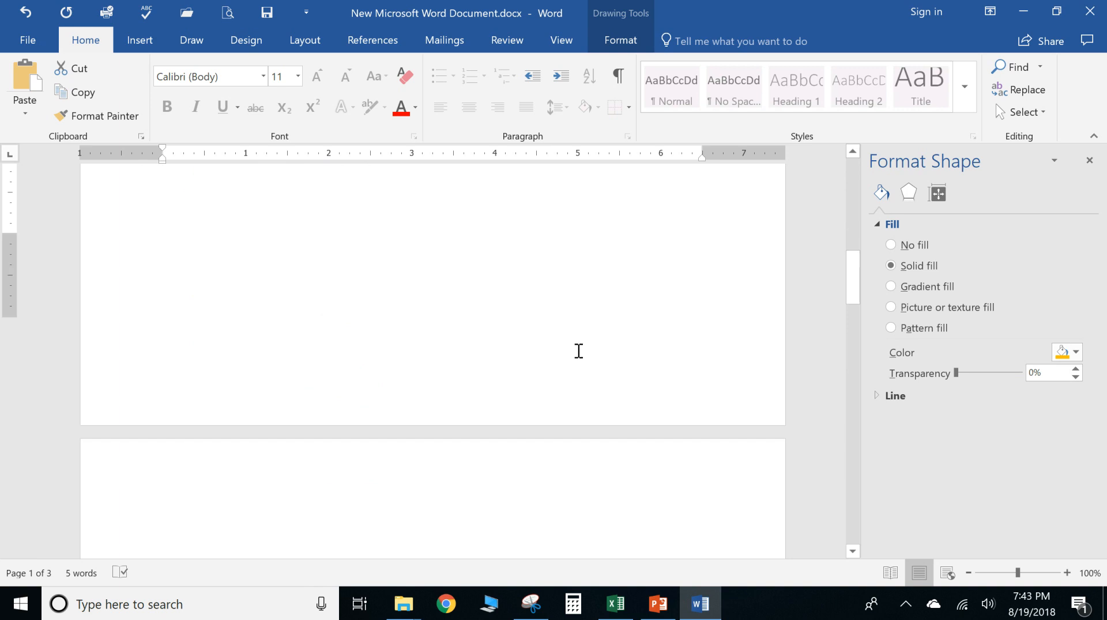
pyautogui.rightClick(617, 364)
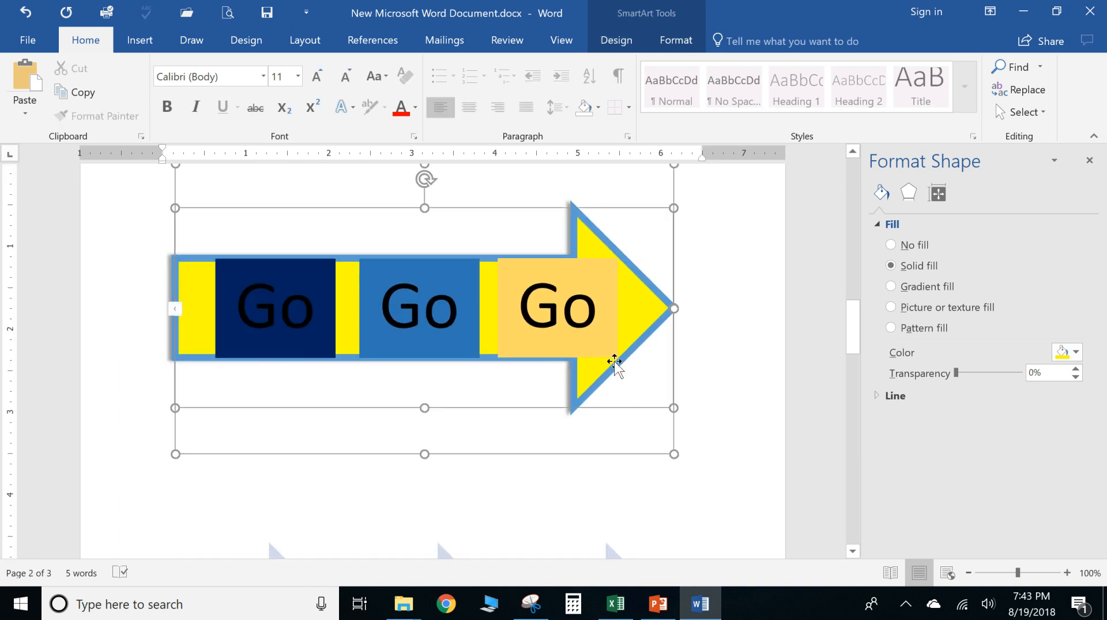
pyautogui.click(674, 352)
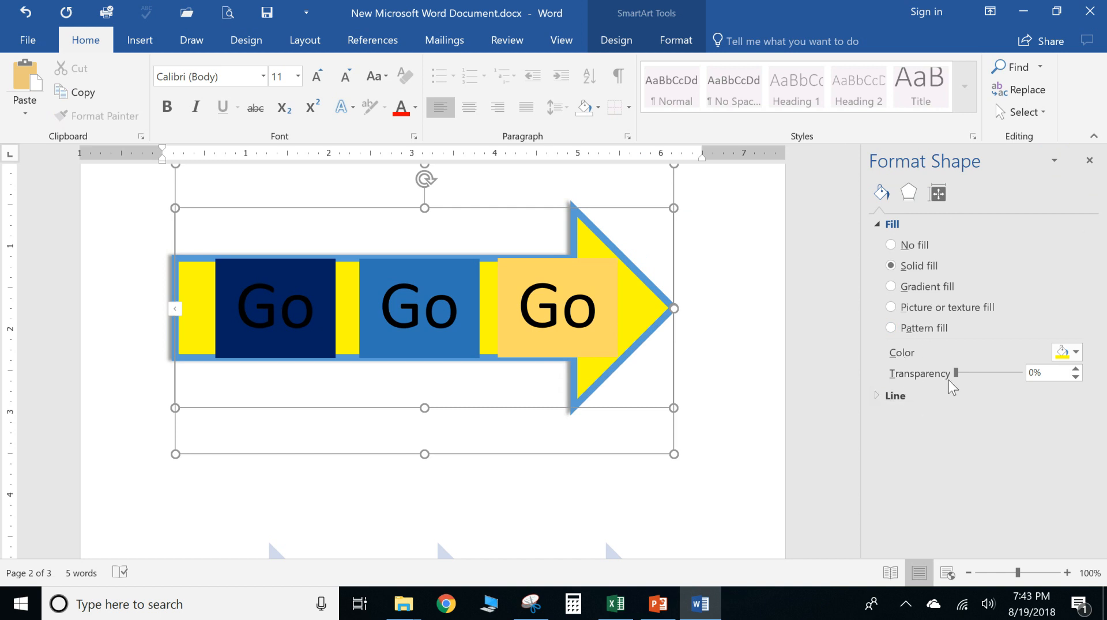
pyautogui.moveTo(954, 374); pyautogui.dragTo(1024, 374)
pyautogui.moveTo(1025, 373); pyautogui.dragTo(987, 383)
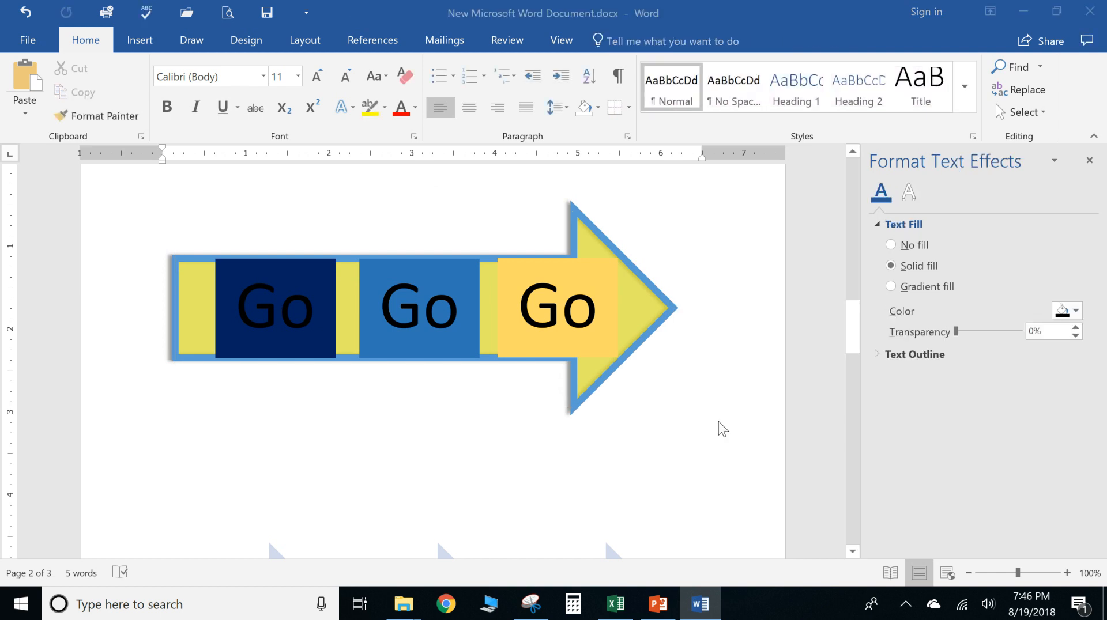
# Switch to PowerPoint and add a new slide with the Two Content layout
pyautogui.click(655, 605)
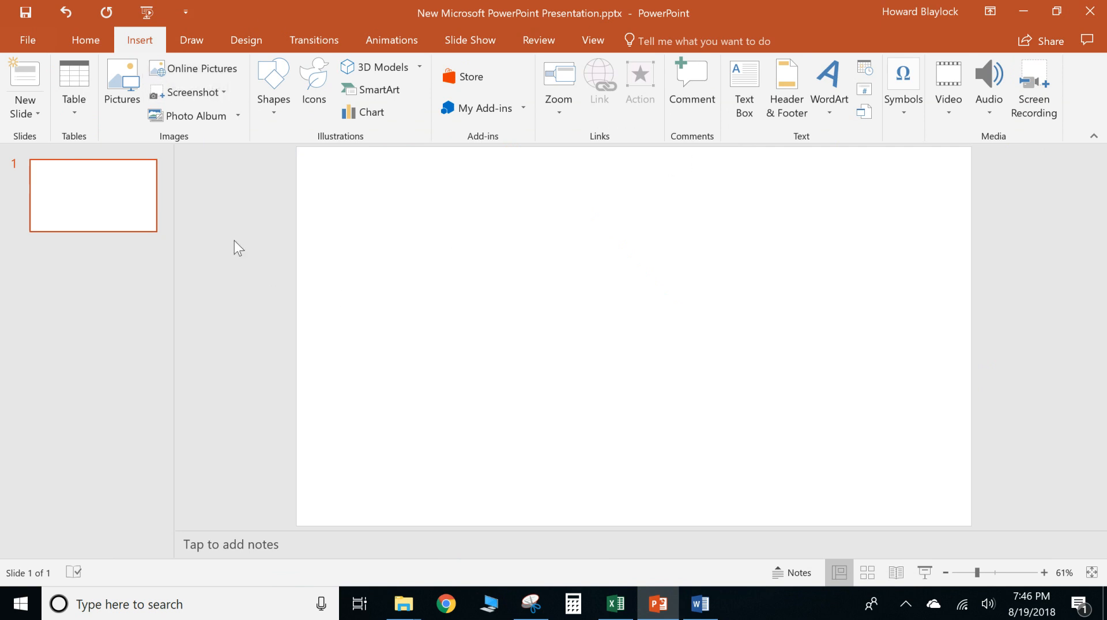
pyautogui.click(36, 108)
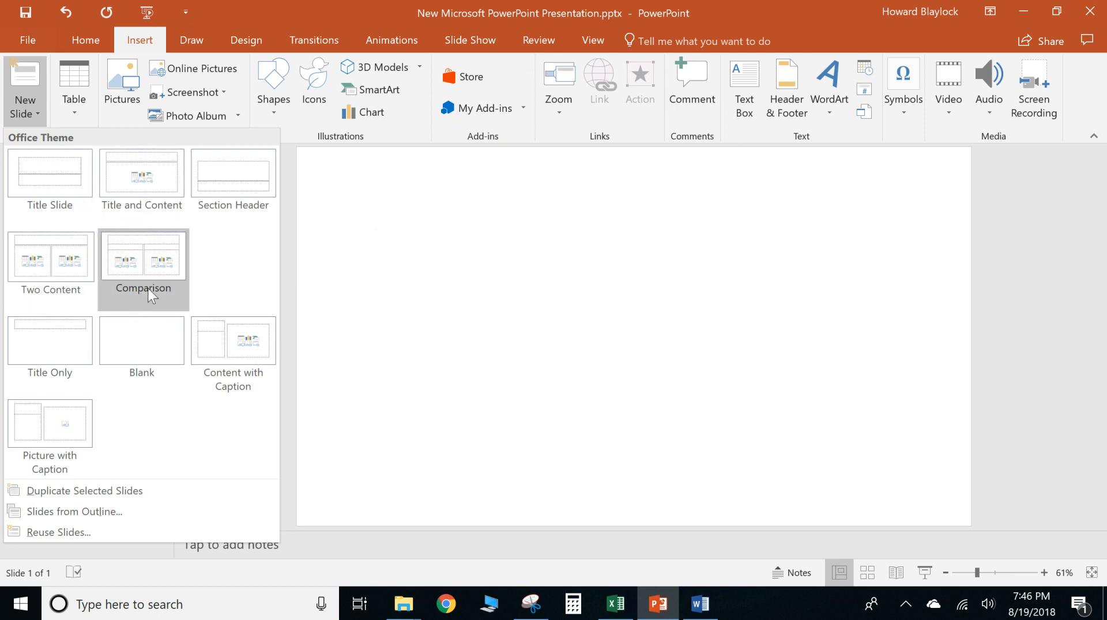
pyautogui.click(59, 279)
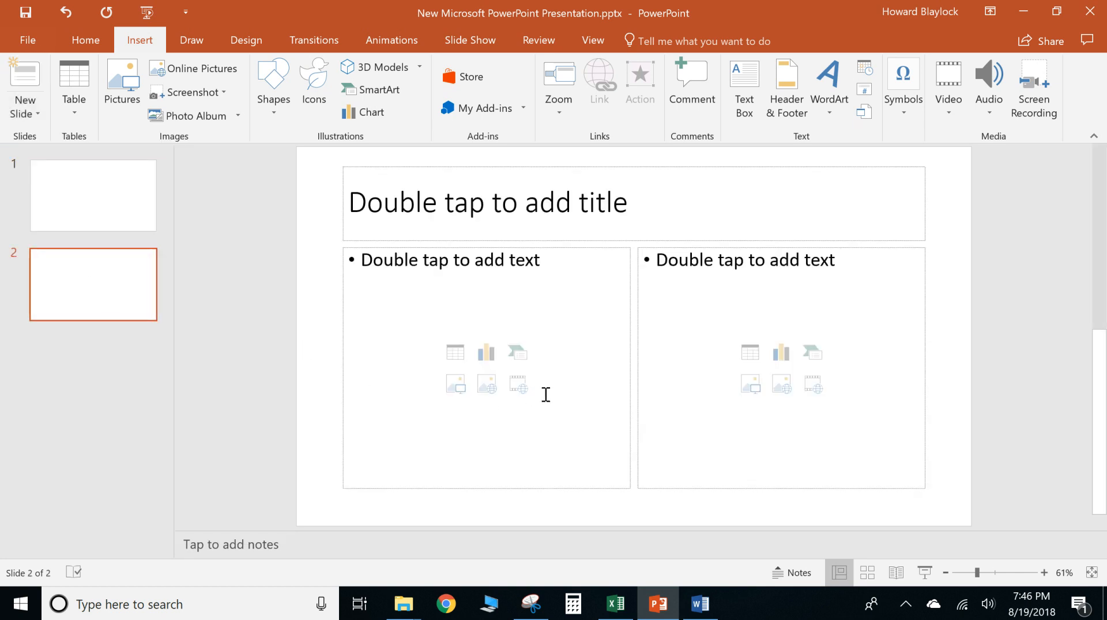
# Open the choice of SmartArt graphics for the left content placeholder on slide 2
pyautogui.click(524, 355)
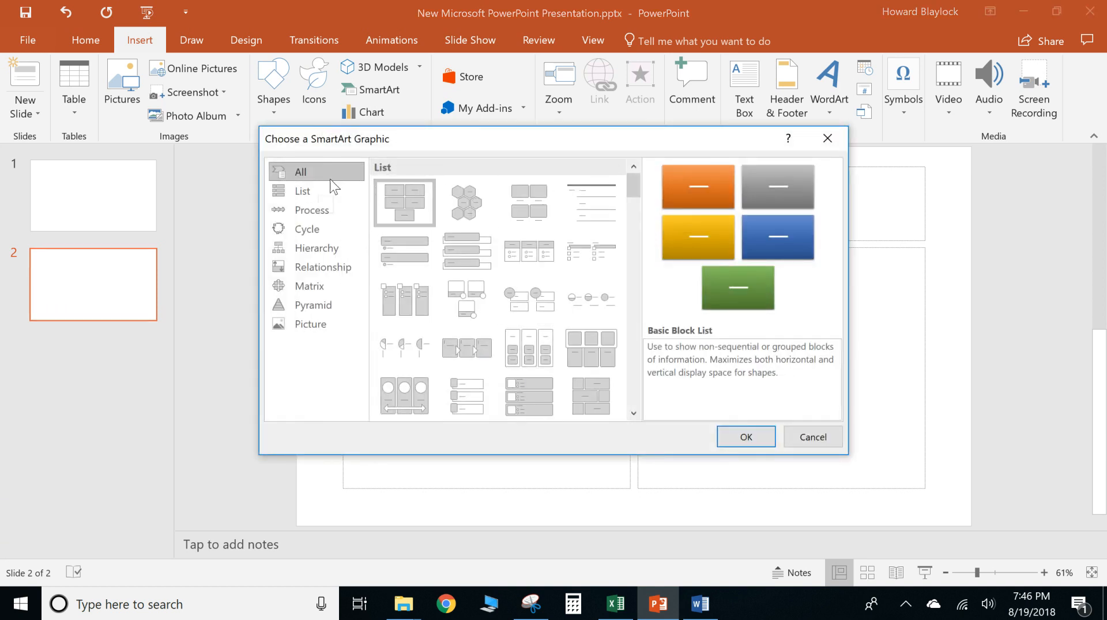